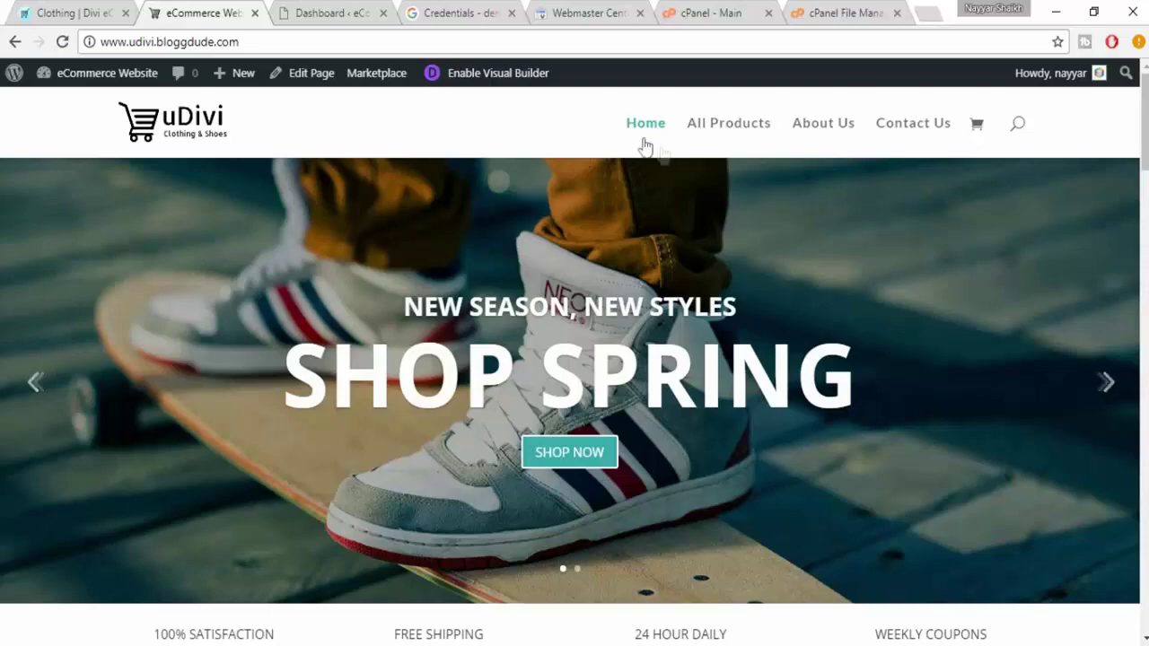
# - Scroll through the eDivi Clothing reference page, then return to the uDivi admin Dashboard
pyautogui.click(78, 11)
pyautogui.scroll(-4, 1006, 307)
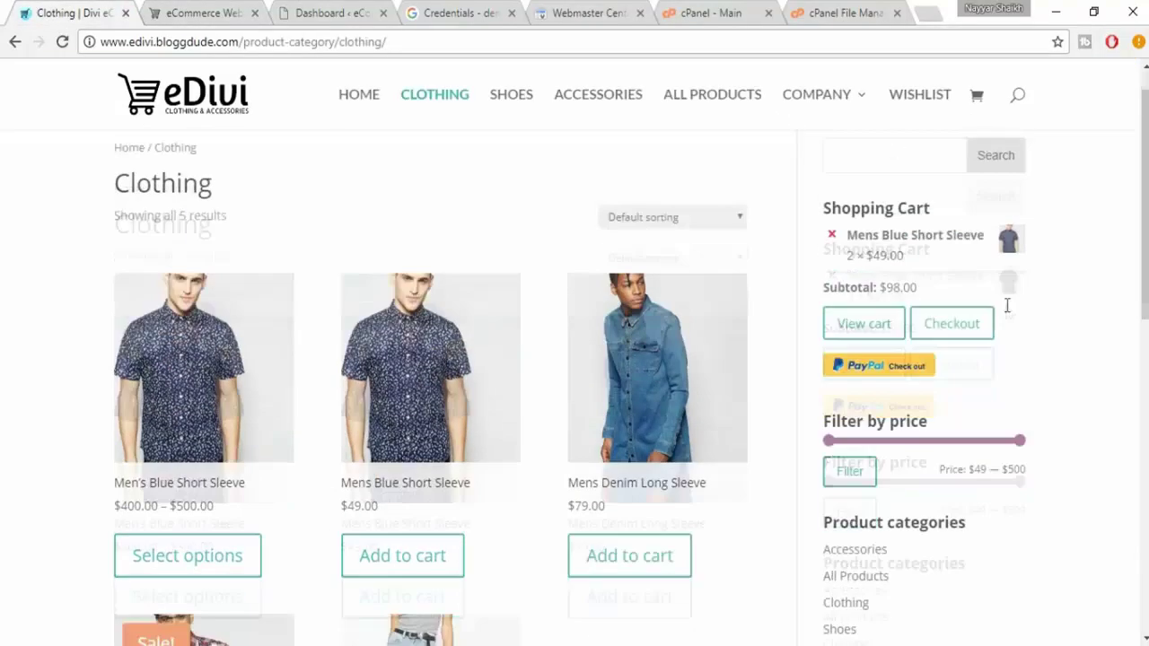
pyautogui.scroll(4, 1021, 385)
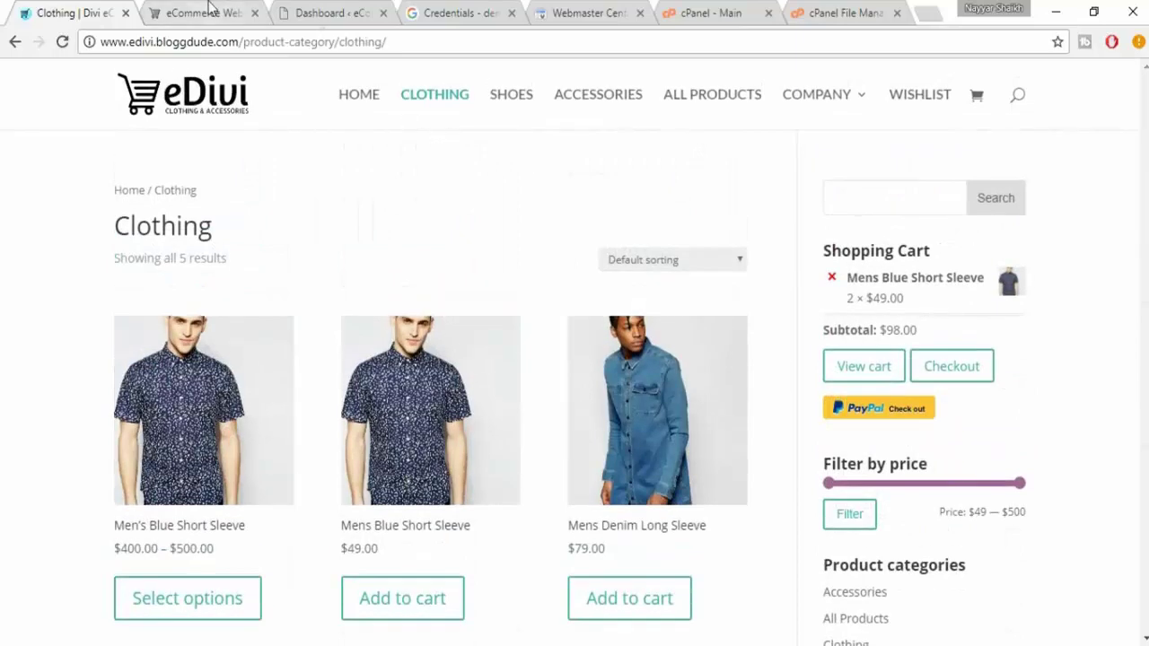
pyautogui.click(213, 9)
pyautogui.click(346, 7)
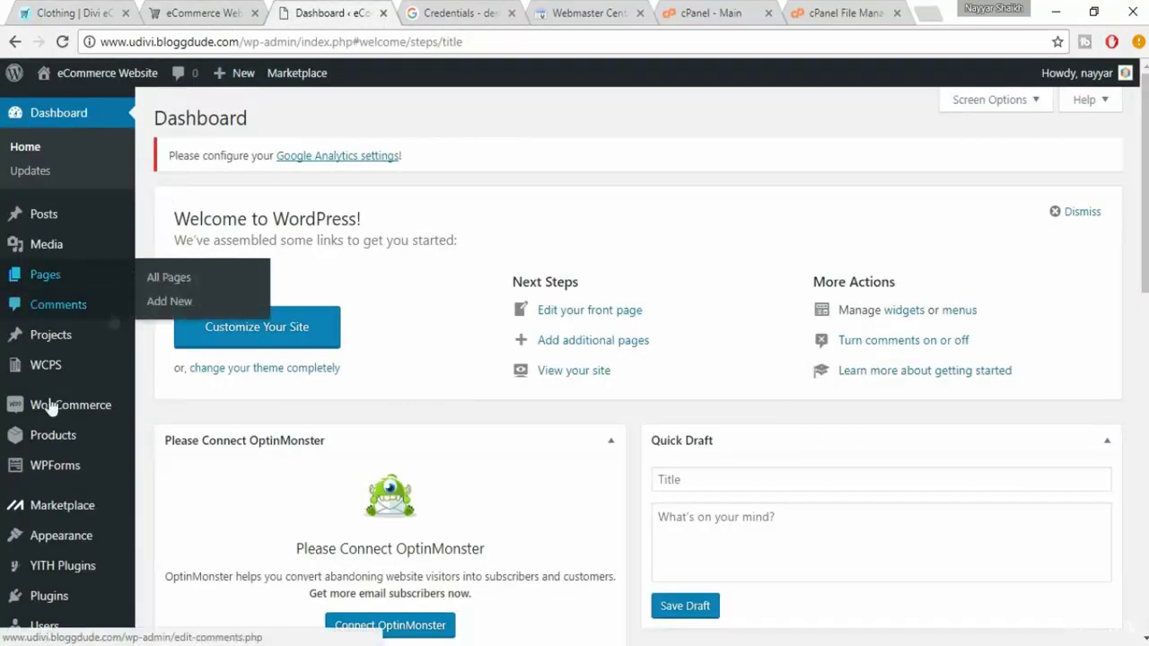
# - Open Appearance > Menus and keep MainMenu (Primary Menu) selected for editing
pyautogui.scroll(-3, 54, 409)
pyautogui.moveTo(69, 321)
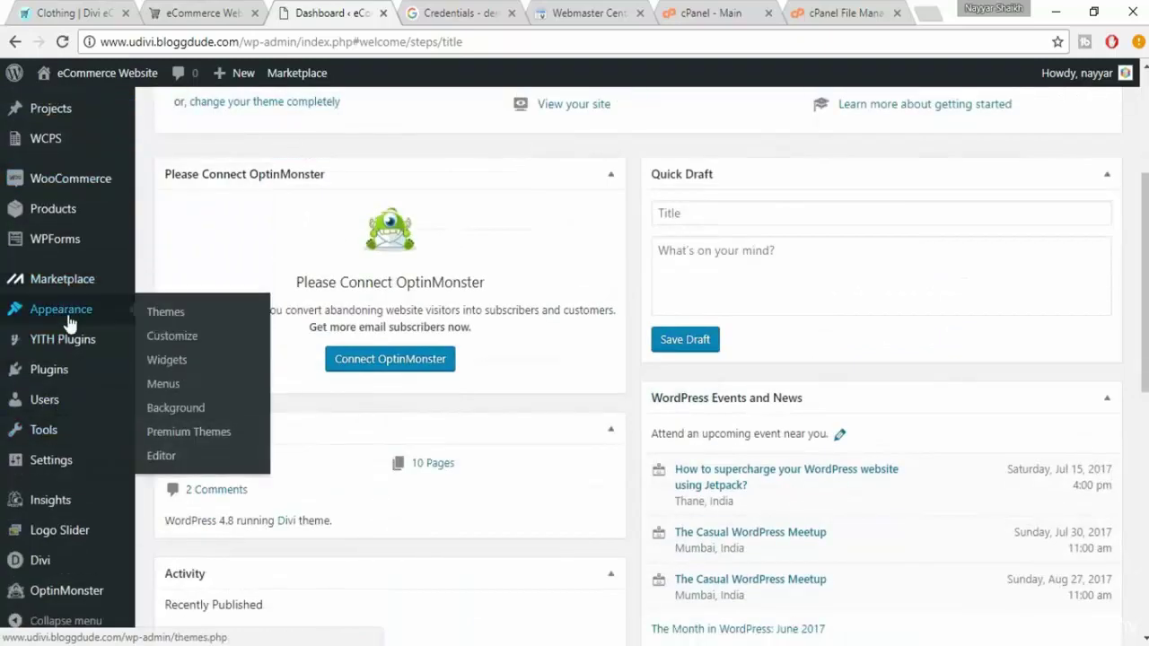
pyautogui.click(166, 385)
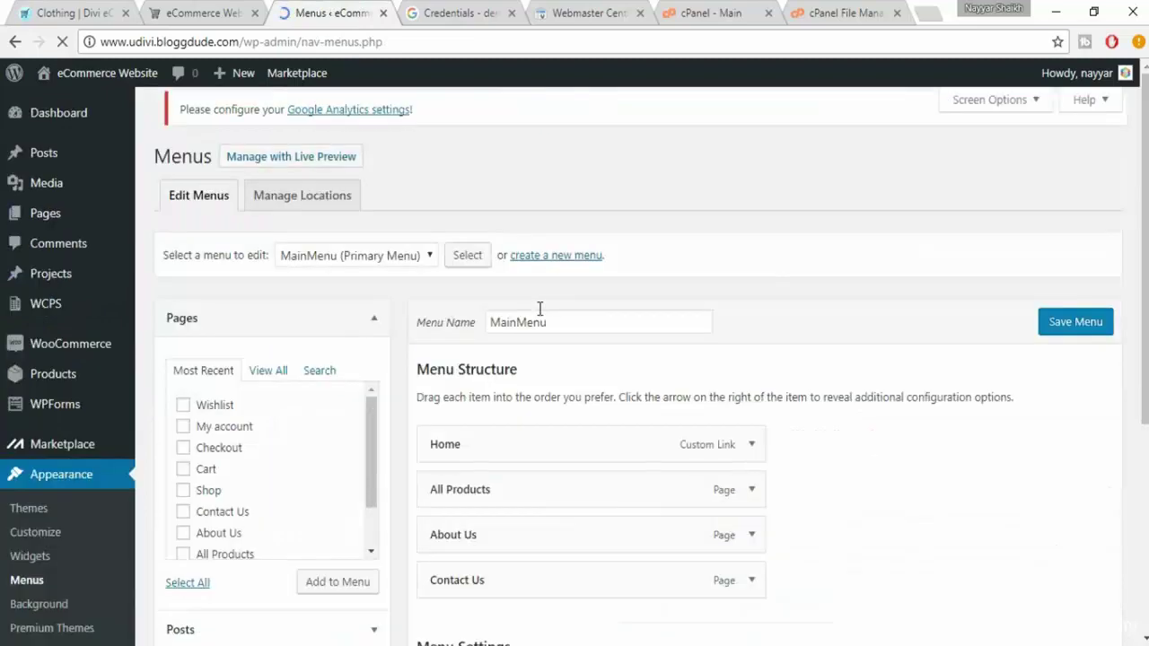
pyautogui.click(346, 268)
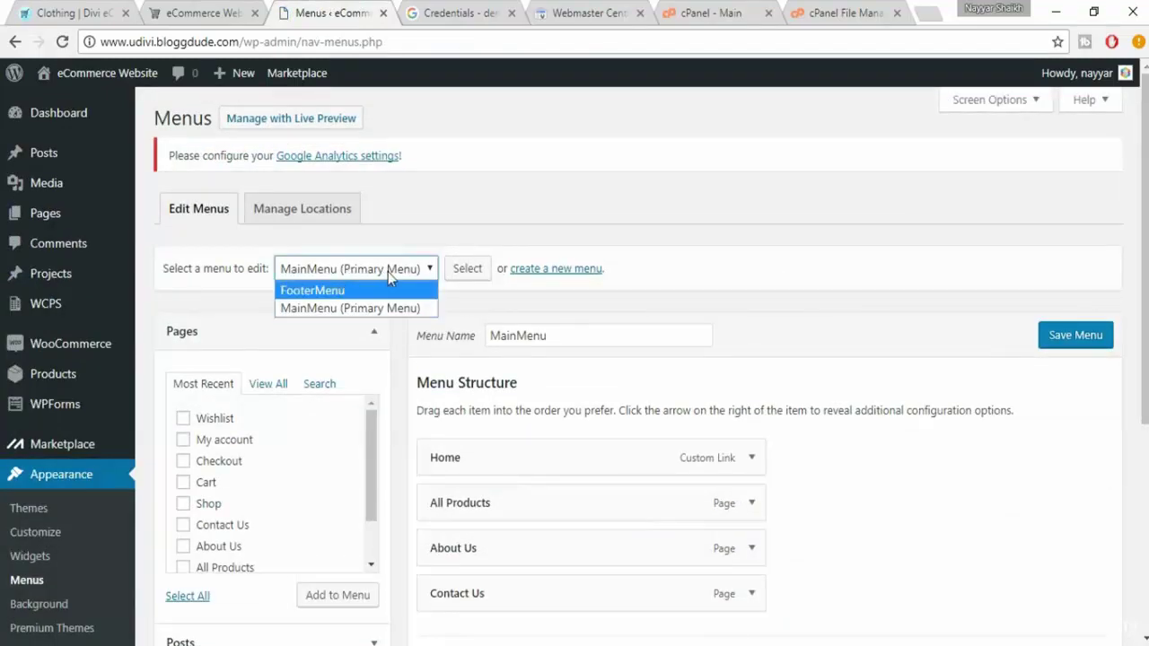
pyautogui.click(388, 271)
pyautogui.click(386, 271)
pyautogui.click(359, 308)
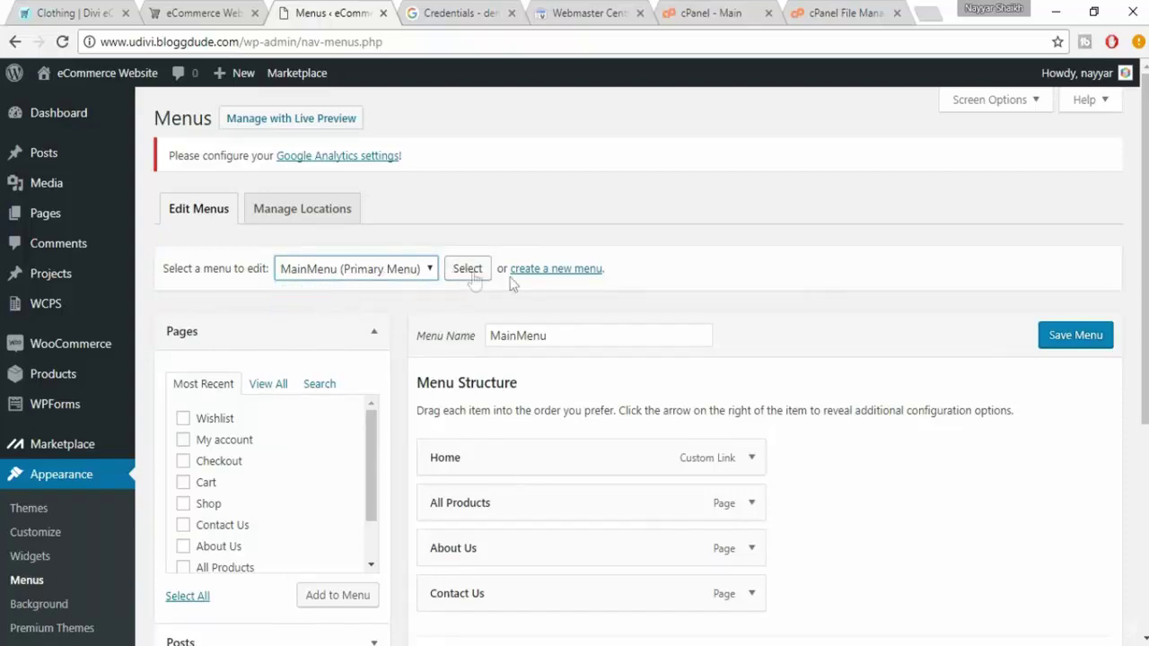
pyautogui.scroll(-3, 898, 404)
# - Compare the eDivi and uDivi site headers, then return to the menus editor
pyautogui.click(61, 11)
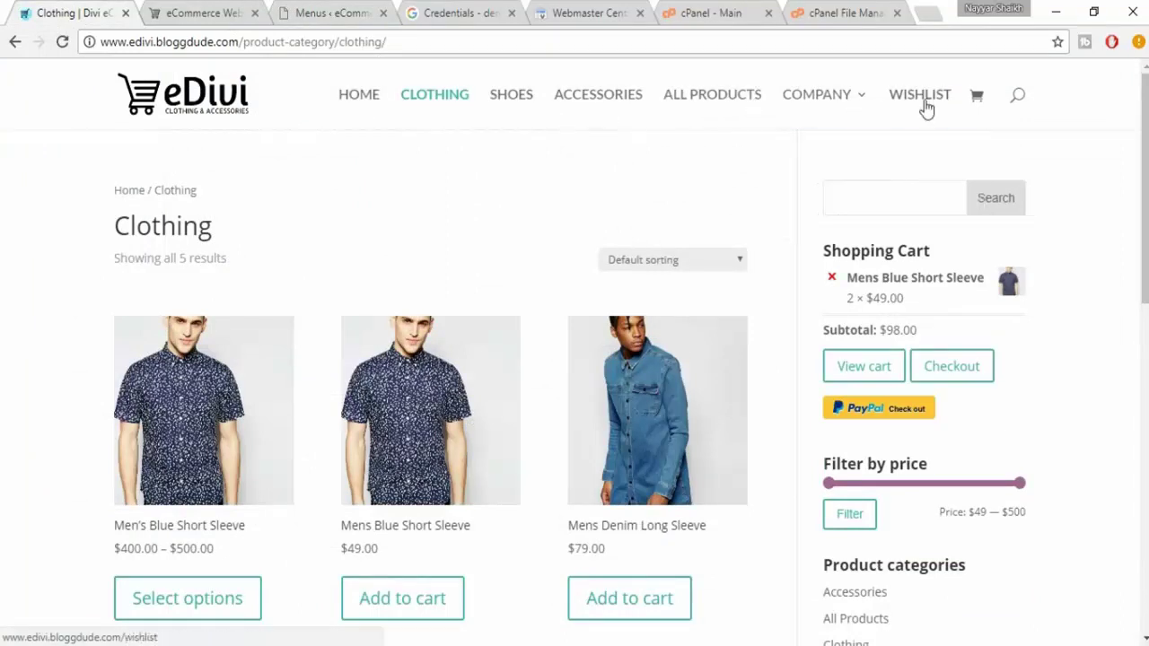
pyautogui.click(216, 12)
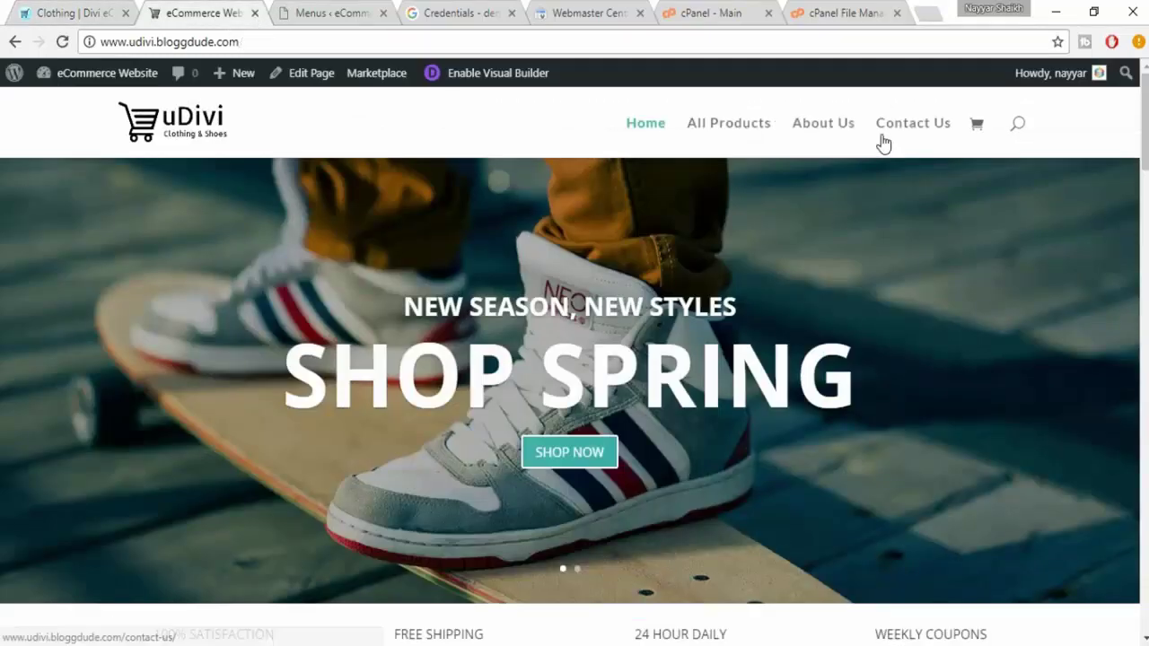
pyautogui.click(339, 13)
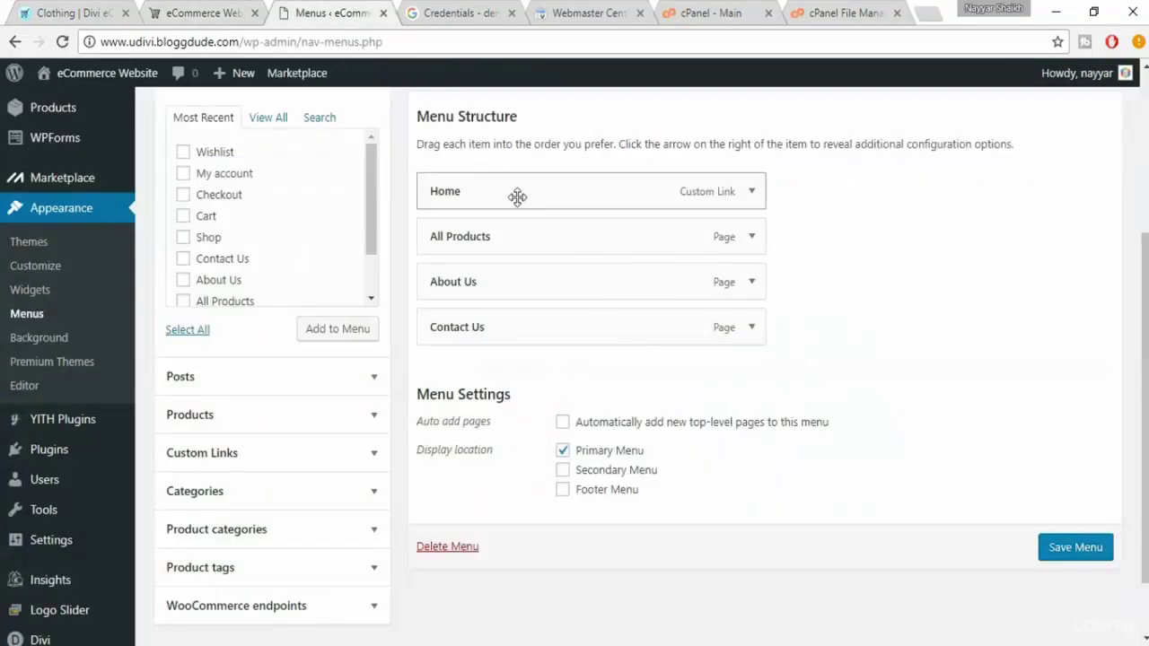
# - Relabel the Home item as HOME and remove All Products from the menu
pyautogui.click(754, 194)
pyautogui.doubleClick(541, 296)
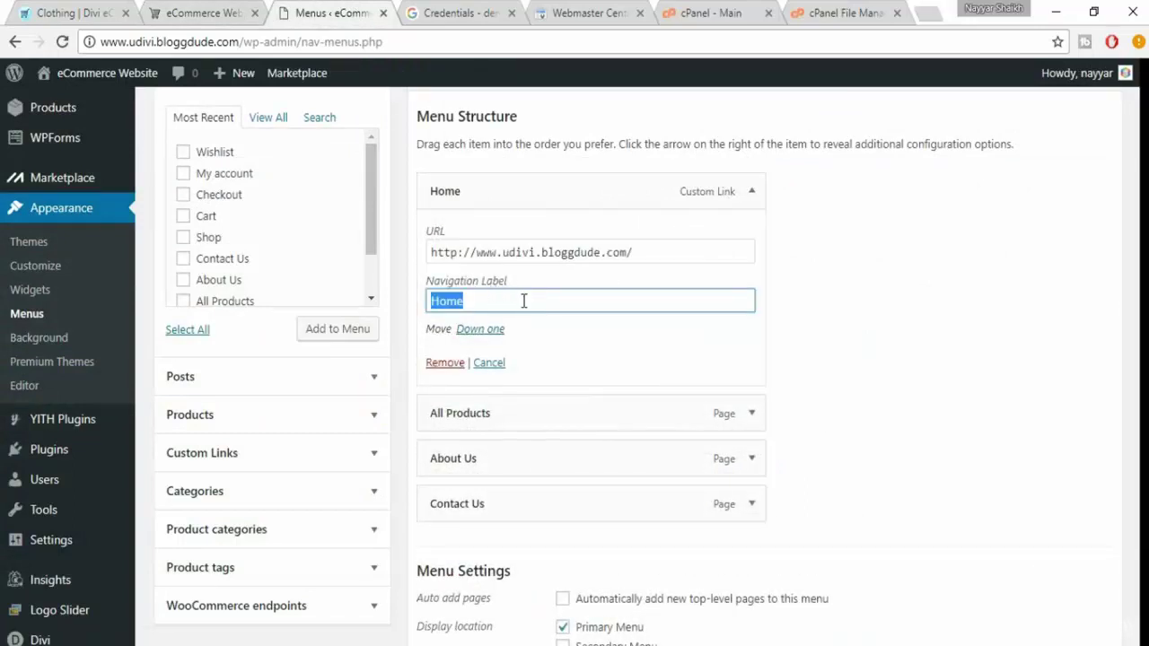
pyautogui.write('HOME')
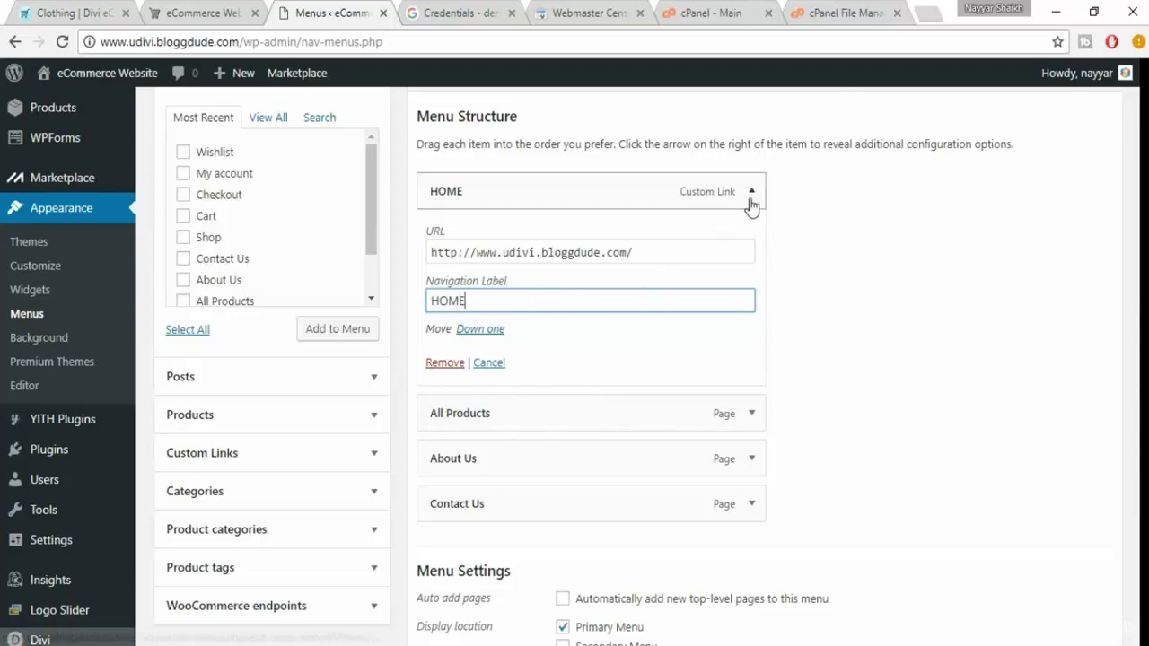
pyautogui.click(752, 198)
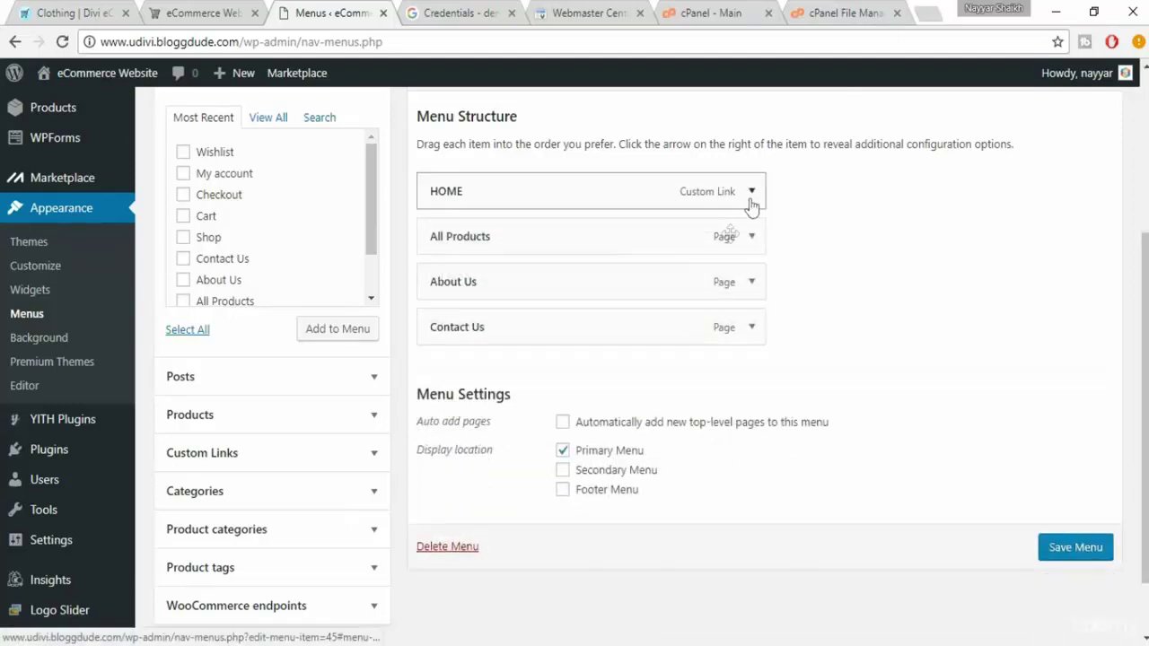
pyautogui.click(749, 245)
pyautogui.click(443, 397)
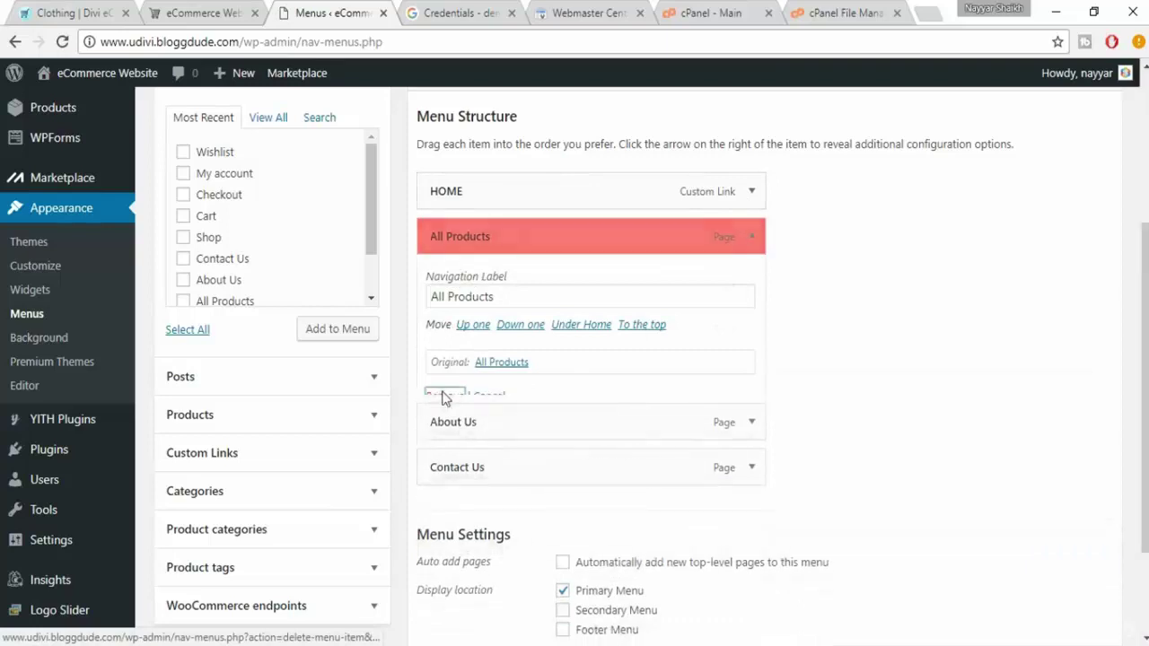
# - Relabel About Us and Contact Us as ABOUT US and CONTACT US
pyautogui.click(753, 238)
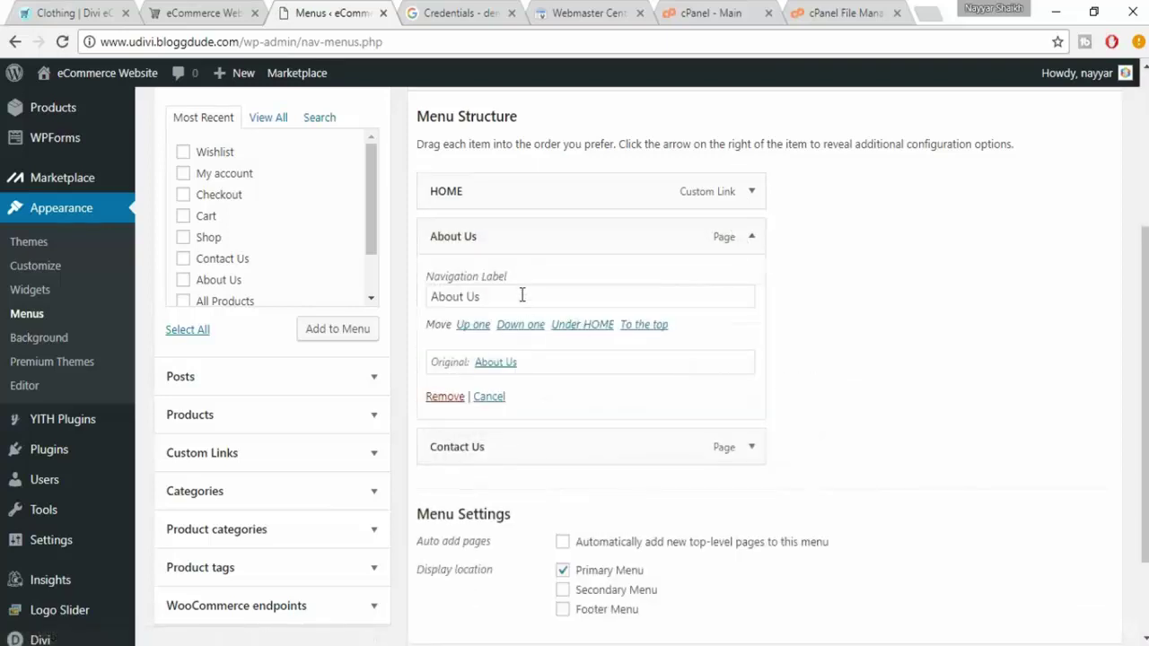
pyautogui.moveTo(526, 298); pyautogui.dragTo(377, 296)
pyautogui.write('ABO')
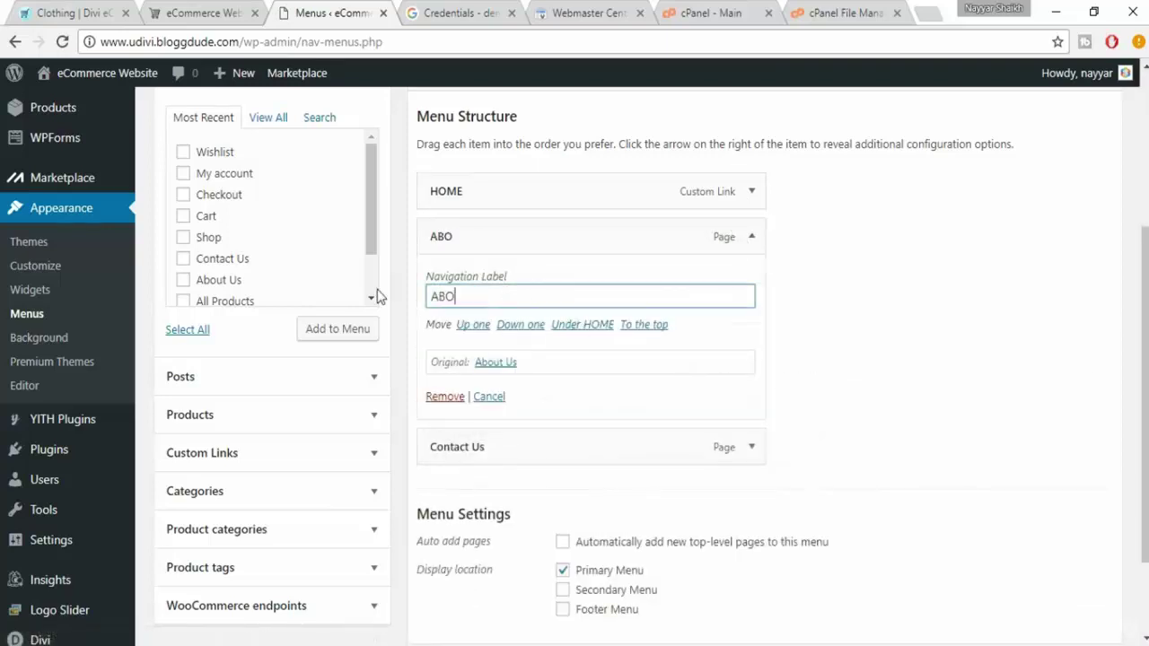
pyautogui.write('UT US')
pyautogui.click(752, 237)
pyautogui.click(752, 281)
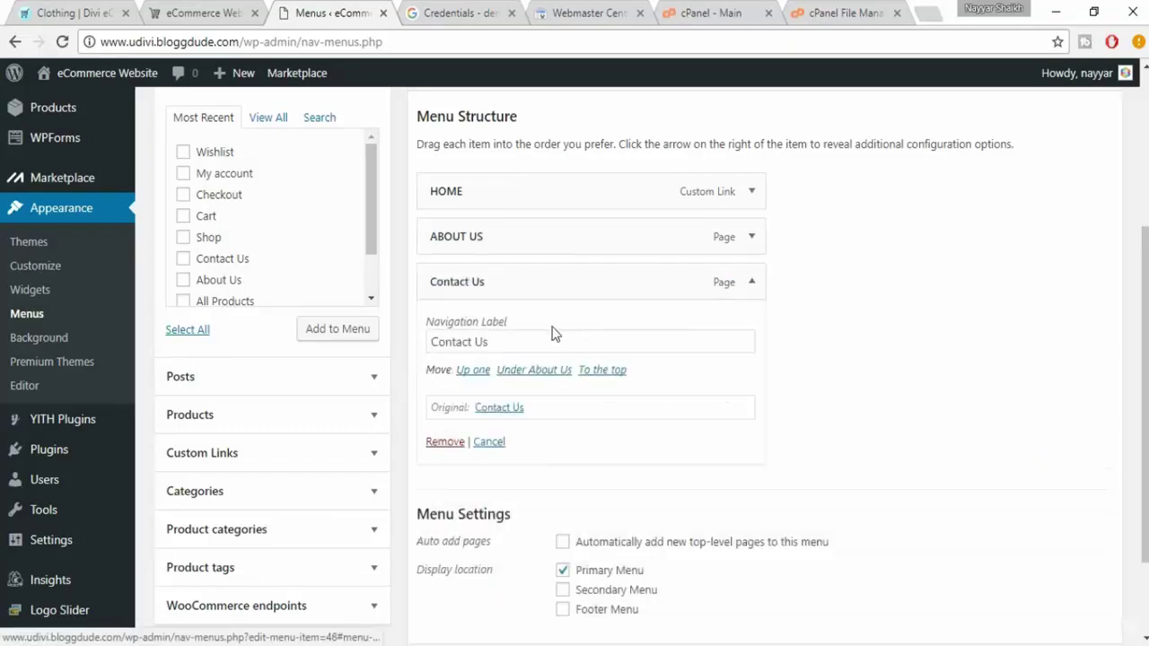
pyautogui.moveTo(512, 339); pyautogui.dragTo(400, 334)
pyautogui.write('CONTACT US')
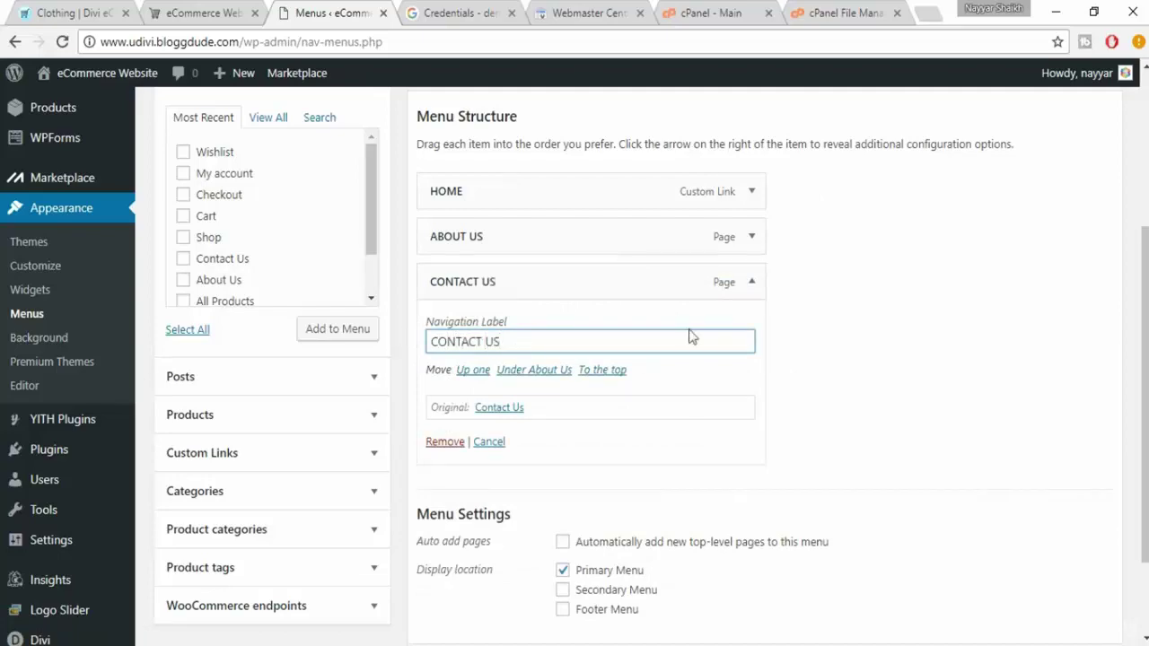
pyautogui.click(754, 282)
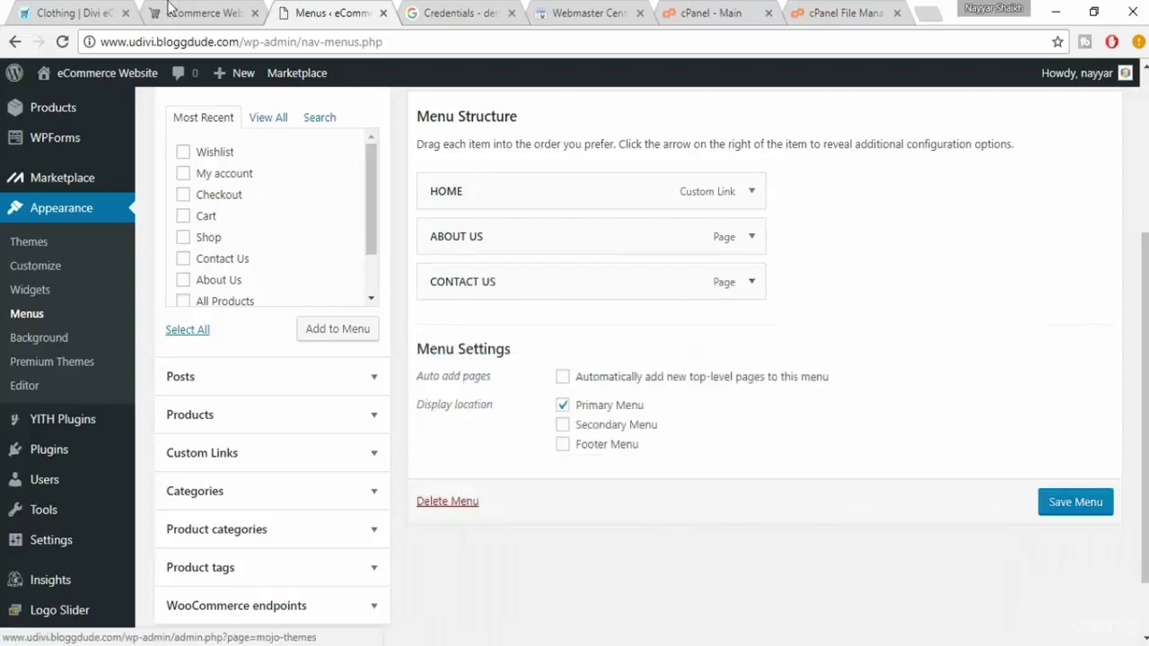
# - Compare the uDivi homepage with the eDivi Clothing page, then return to Menus
pyautogui.click(184, 13)
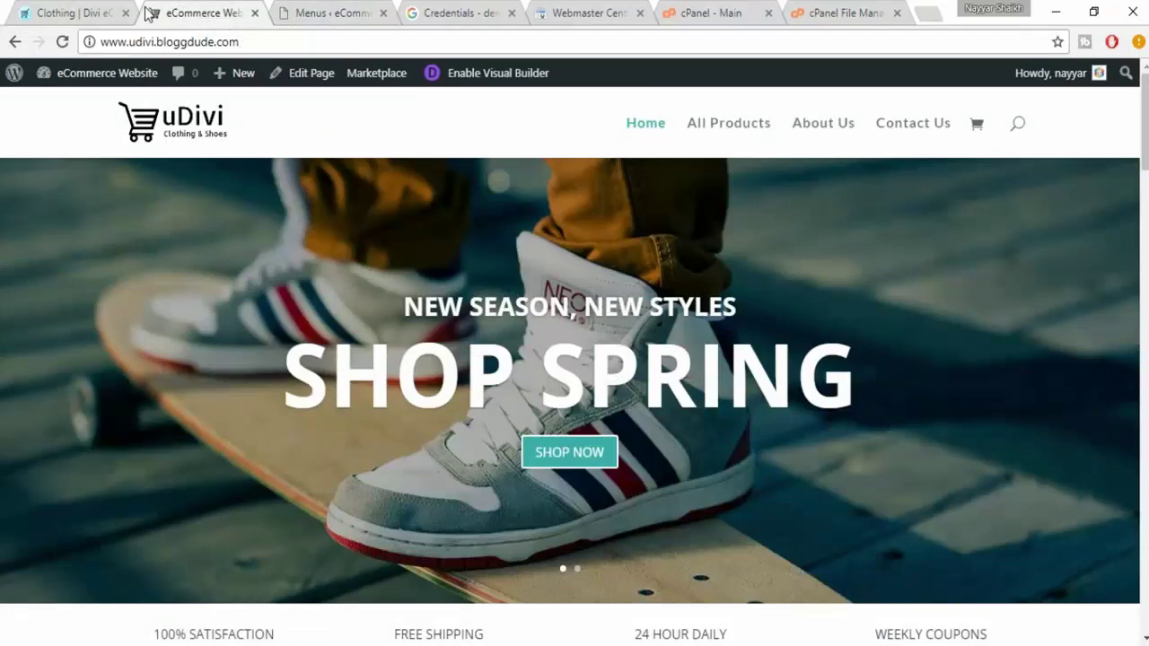
pyautogui.click(74, 11)
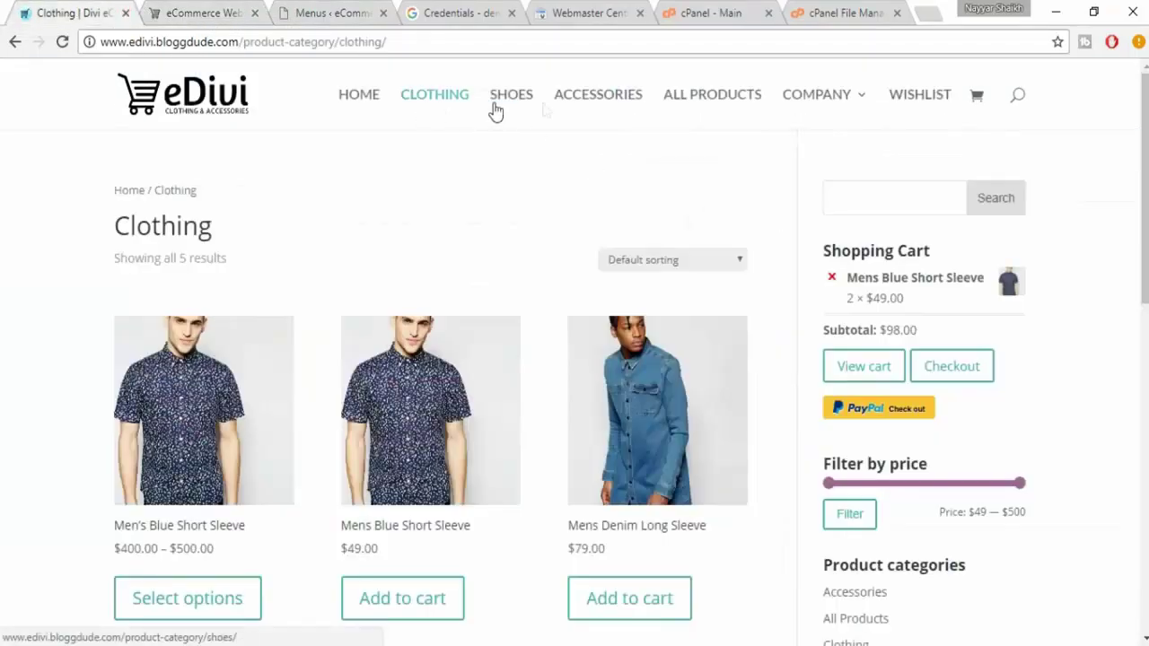
pyautogui.click(226, 8)
pyautogui.click(330, 12)
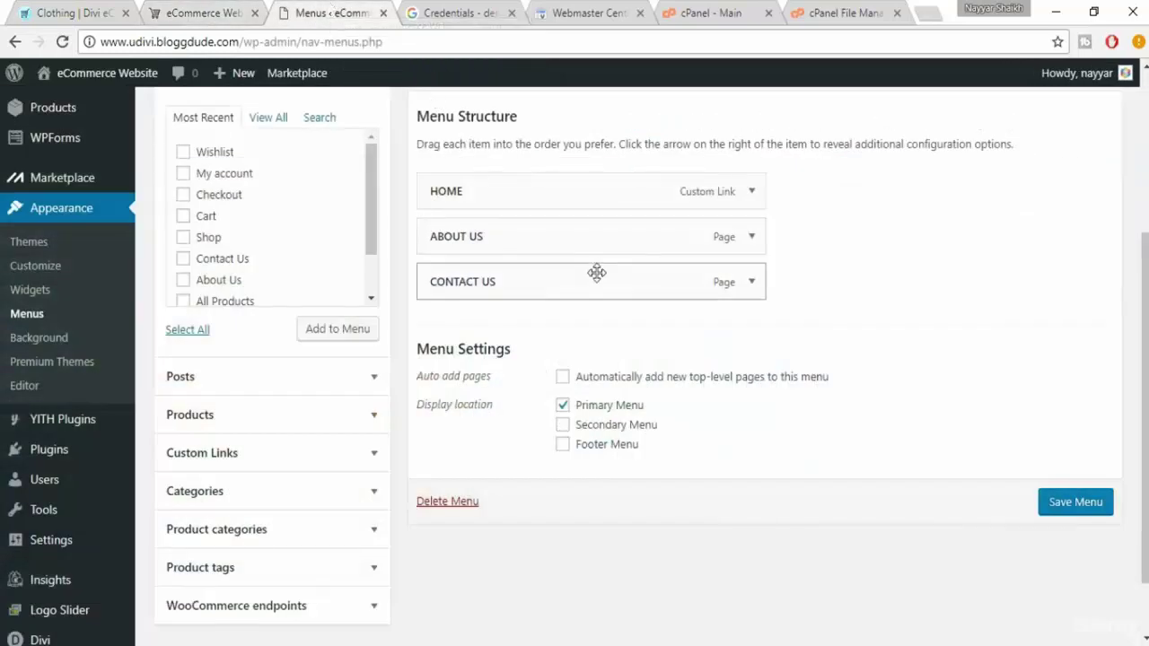
# - Open Products > Categories in a new tab to see Accessories, All Products, Clothing and Shoes
pyautogui.scroll(2, 386, 189)
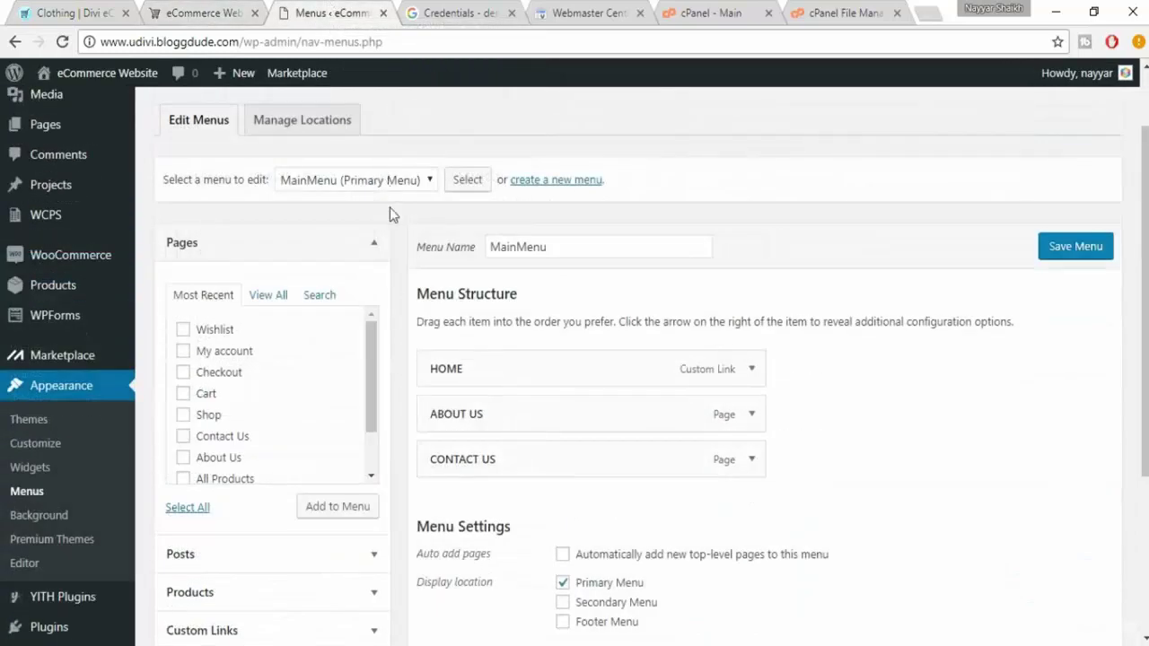
pyautogui.click(372, 260)
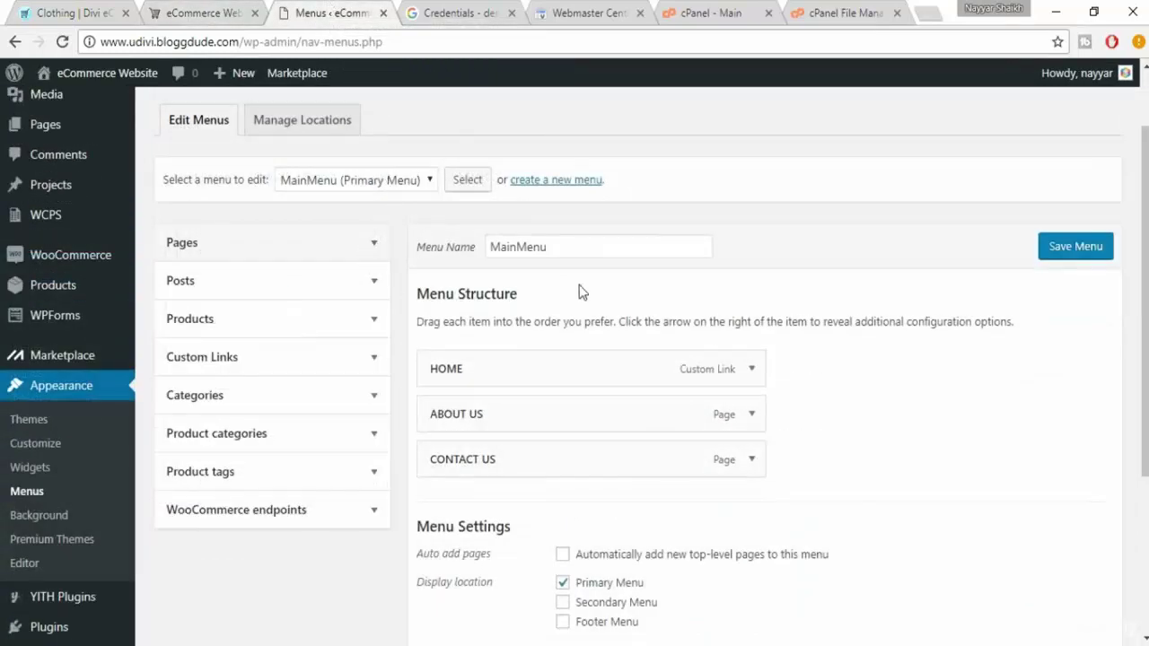
pyautogui.moveTo(82, 293)
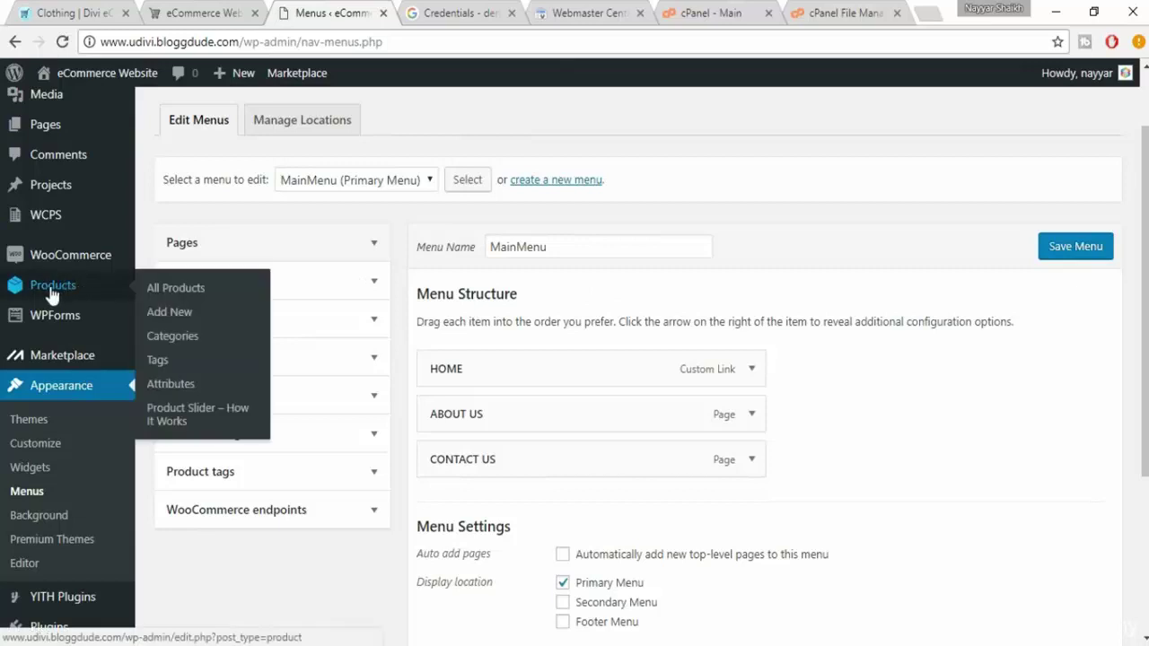
pyautogui.rightClick(167, 343)
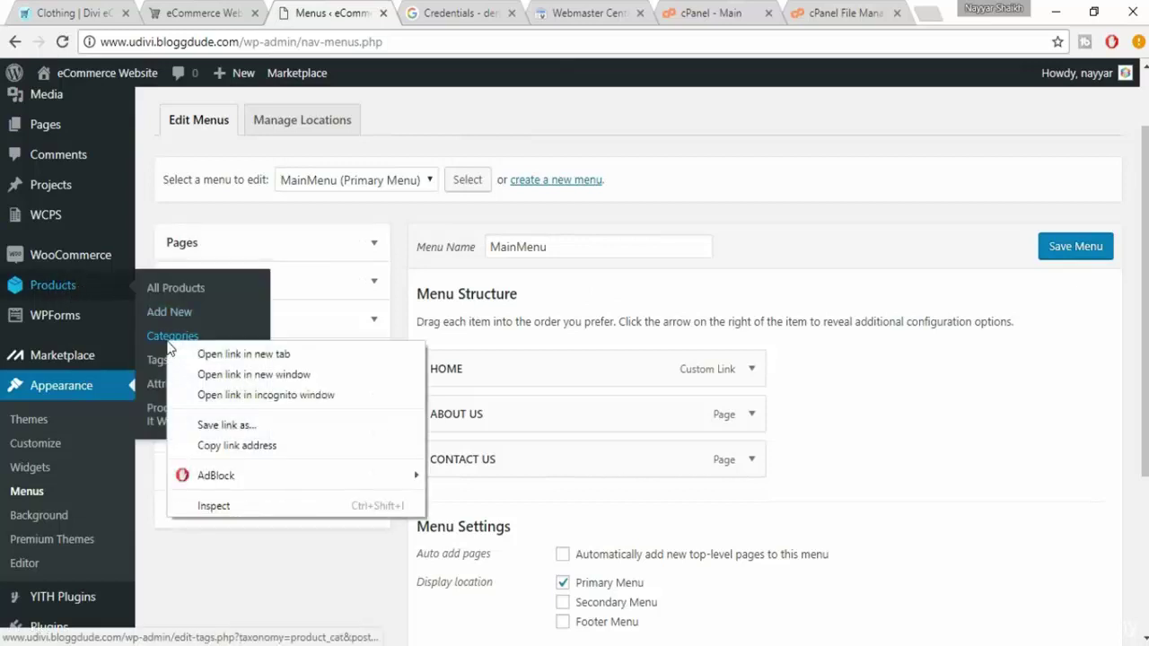
pyautogui.click(228, 356)
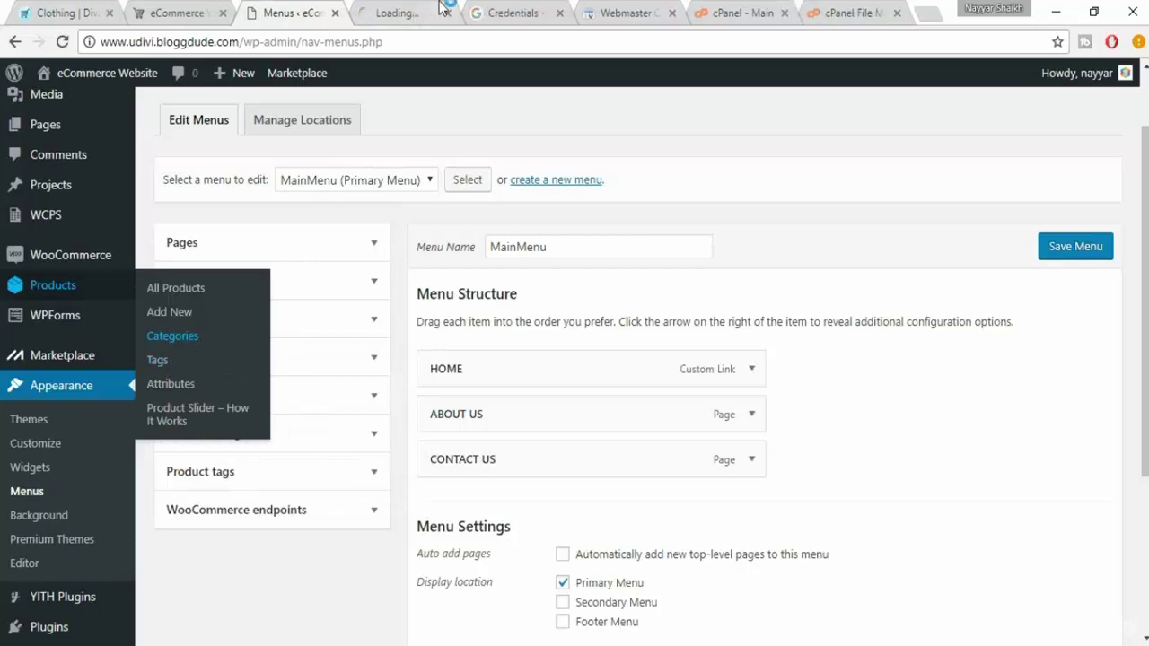
pyautogui.click(440, 11)
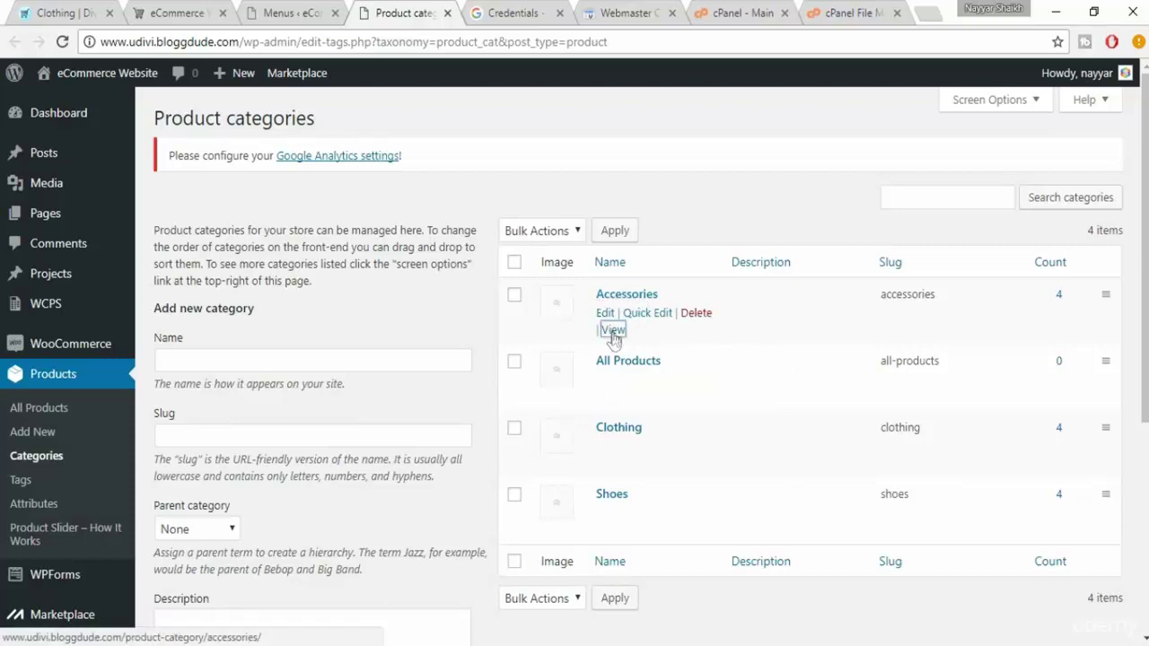
# - Add an ACCESSORIES custom link with the Accessories category URL, placed right after HOME
pyautogui.rightClick(612, 332)
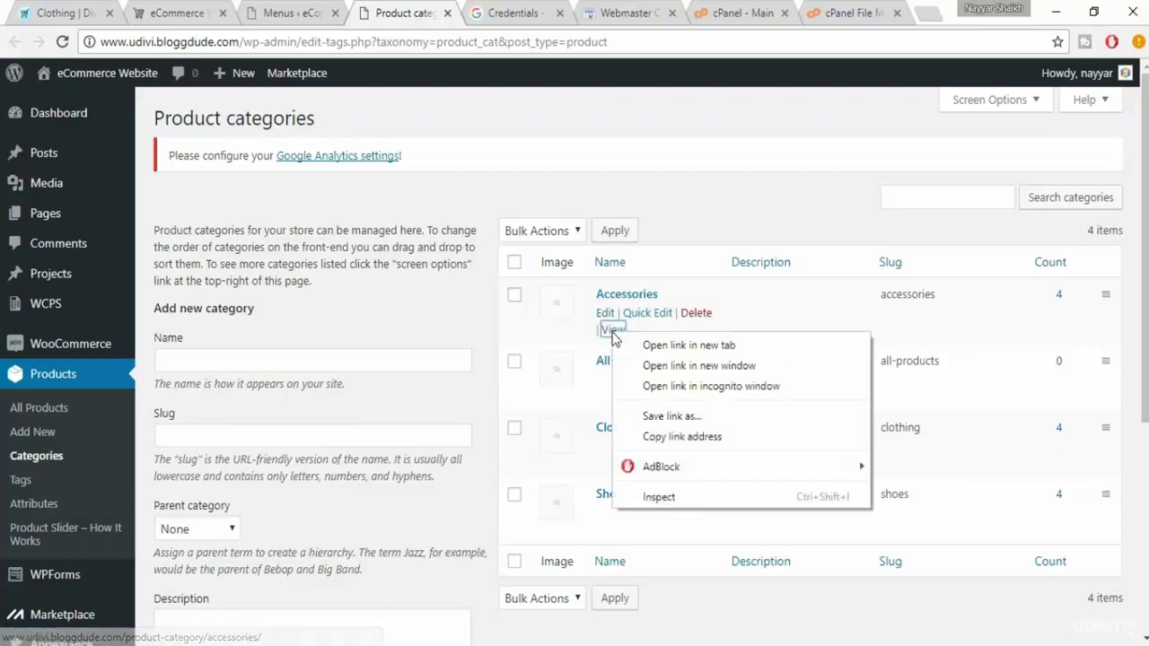
pyautogui.click(718, 440)
pyautogui.rightClick(614, 331)
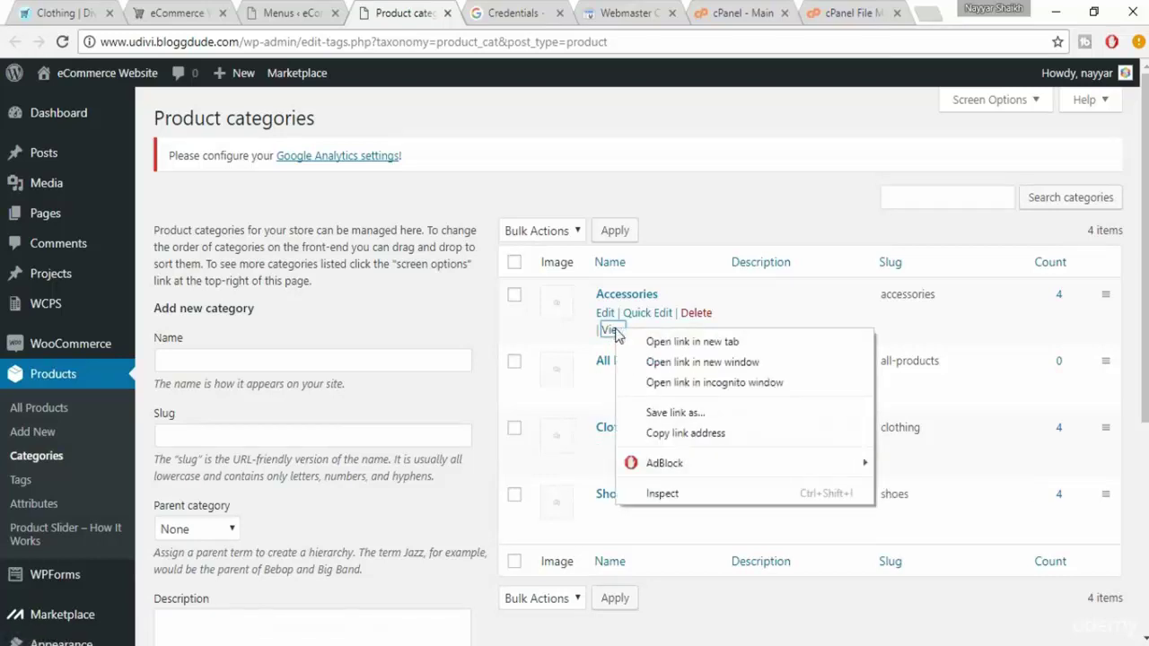
pyautogui.click(684, 434)
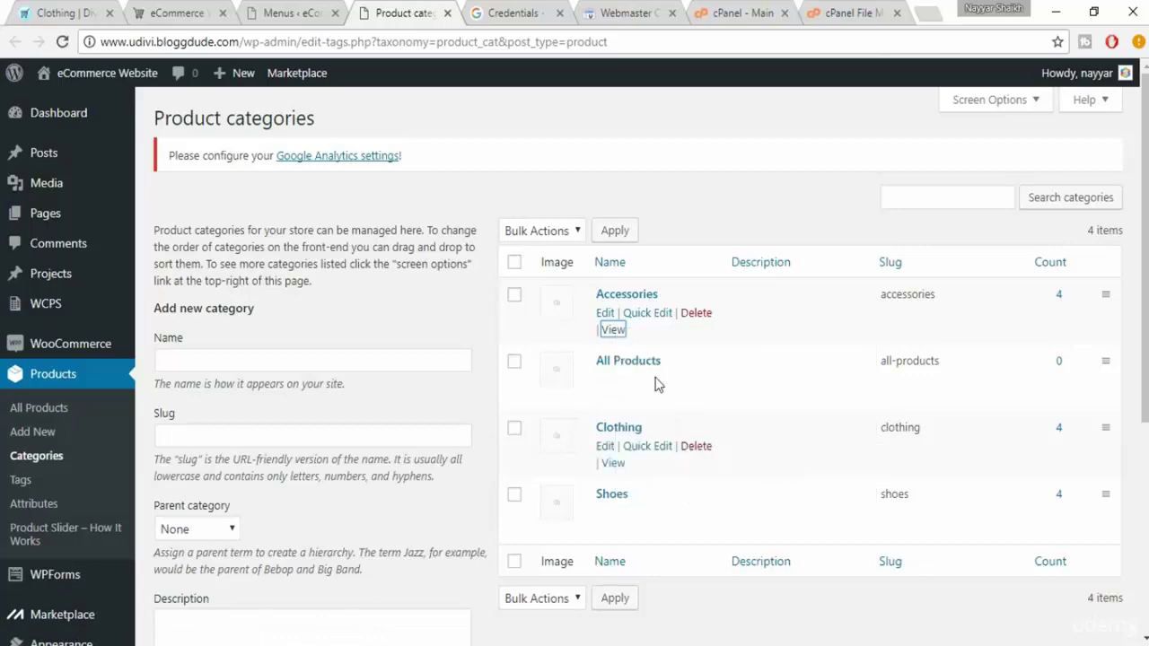
pyautogui.click(314, 12)
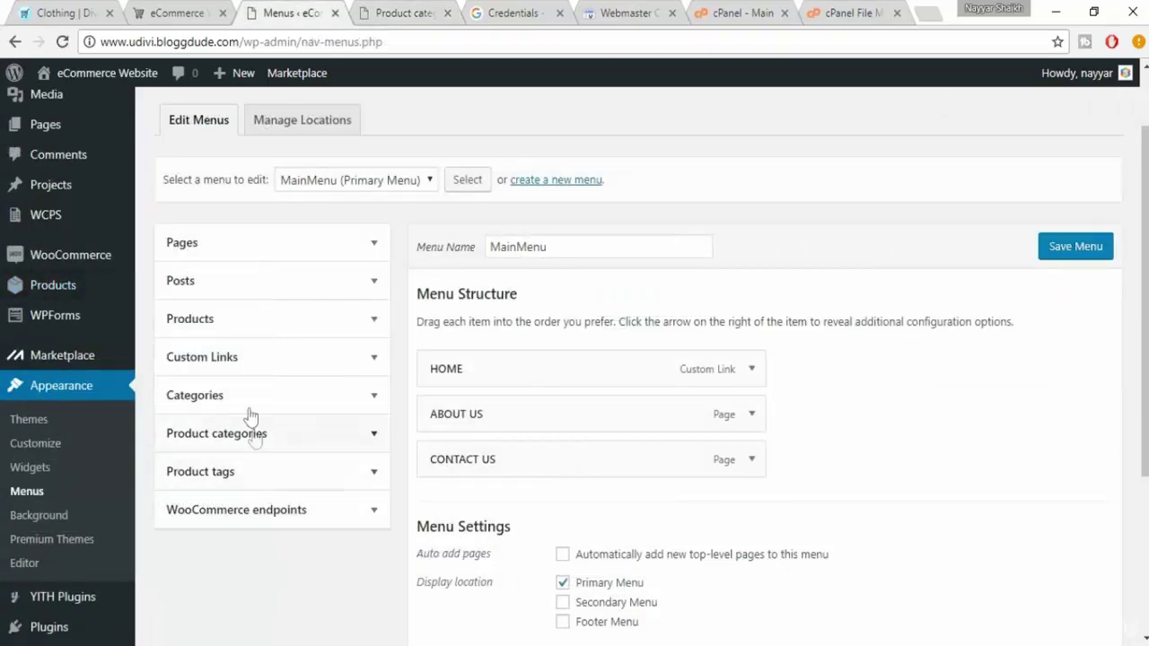
pyautogui.click(255, 372)
pyautogui.moveTo(300, 414); pyautogui.dragTo(181, 404)
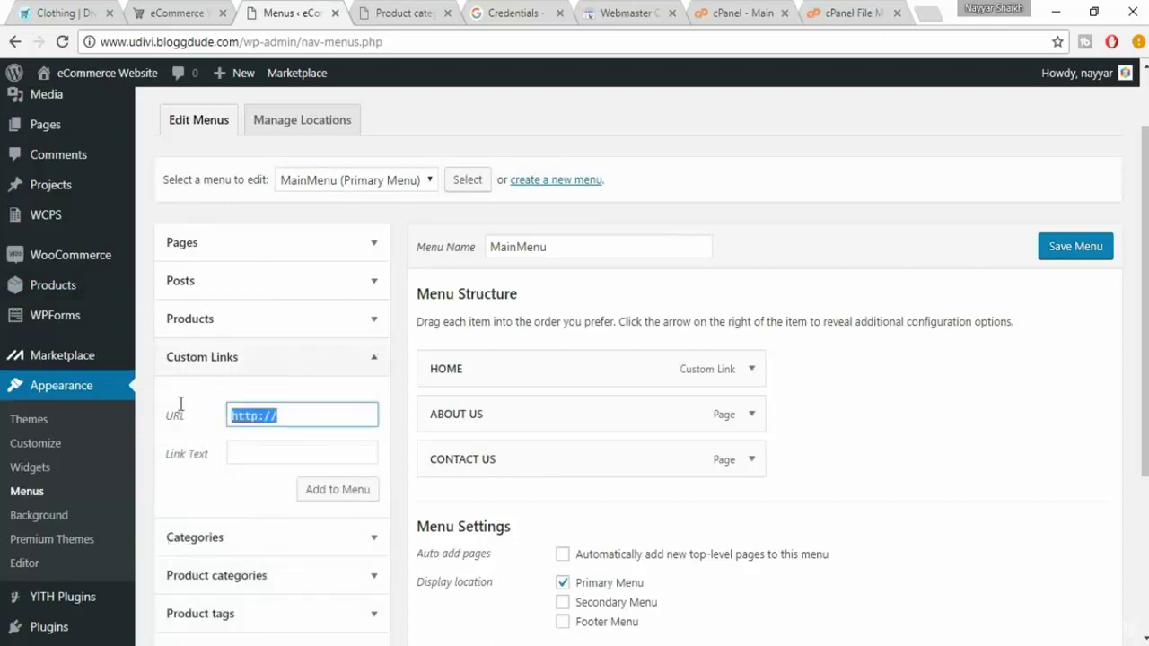
pyautogui.hotkey('ctrl', 'v')
pyautogui.click(313, 453)
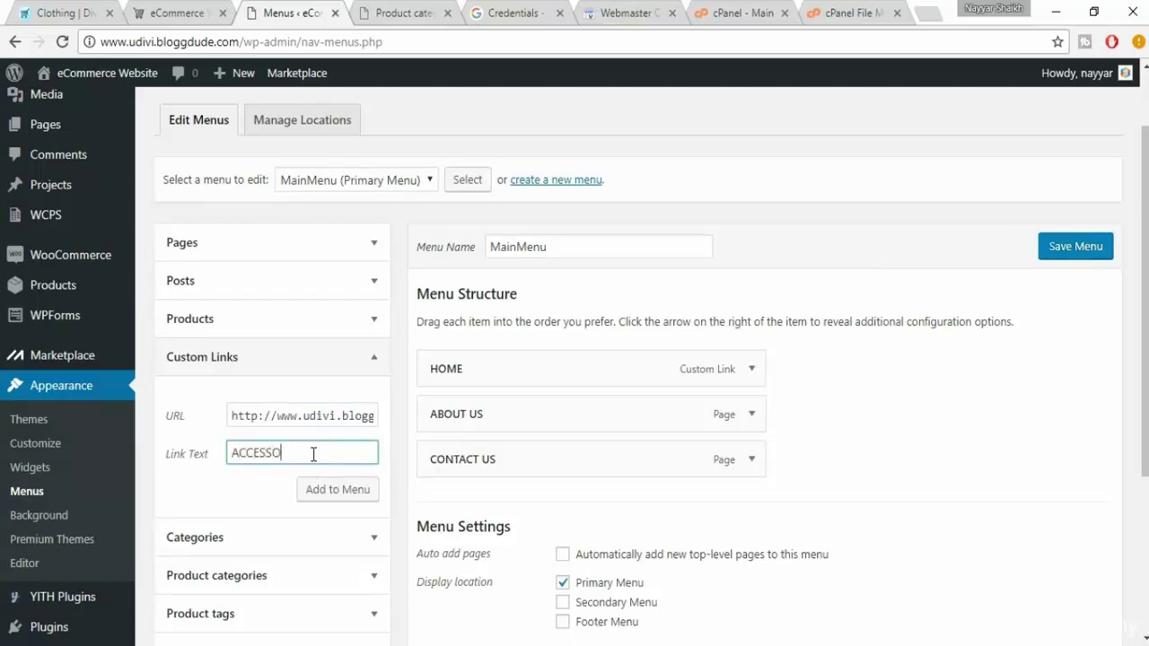
pyautogui.click(318, 491)
pyautogui.moveTo(477, 499); pyautogui.dragTo(467, 412)
# - Copy the Clothing category link and select the Custom Links URL field
pyautogui.click(382, 9)
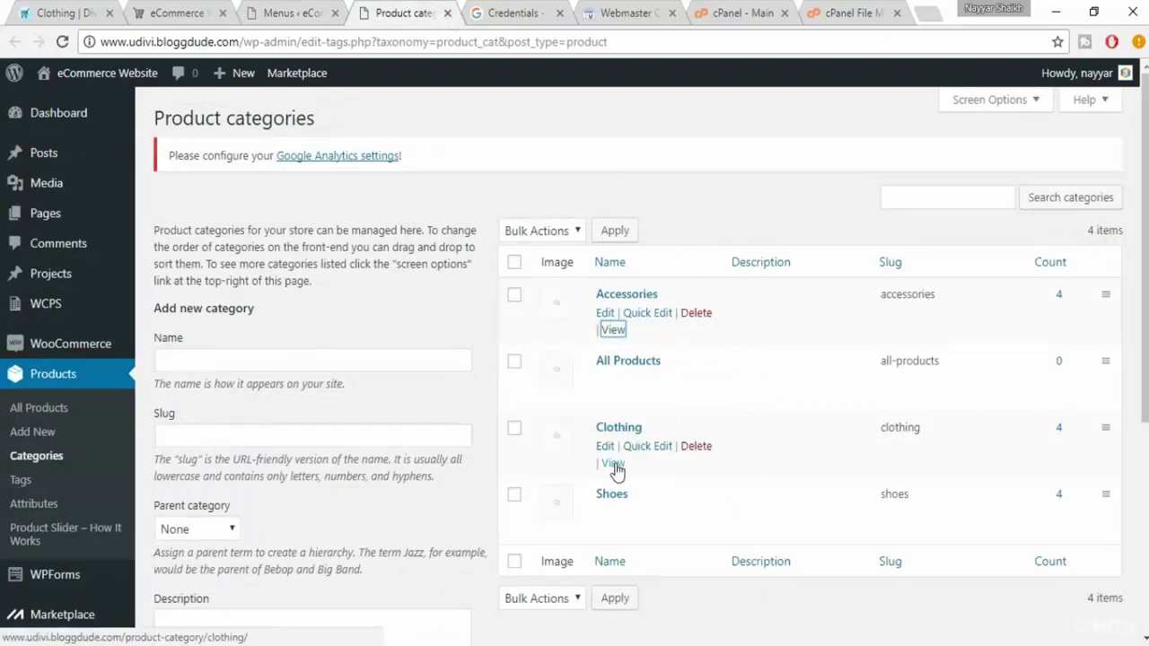
pyautogui.rightClick(614, 465)
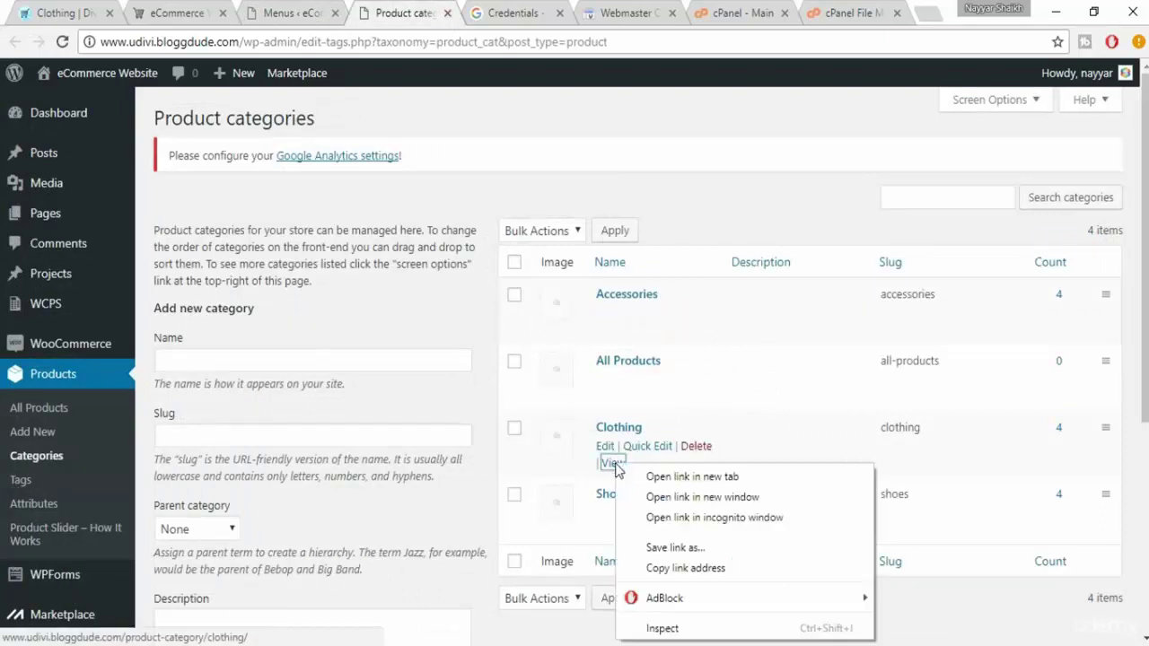
pyautogui.click(685, 568)
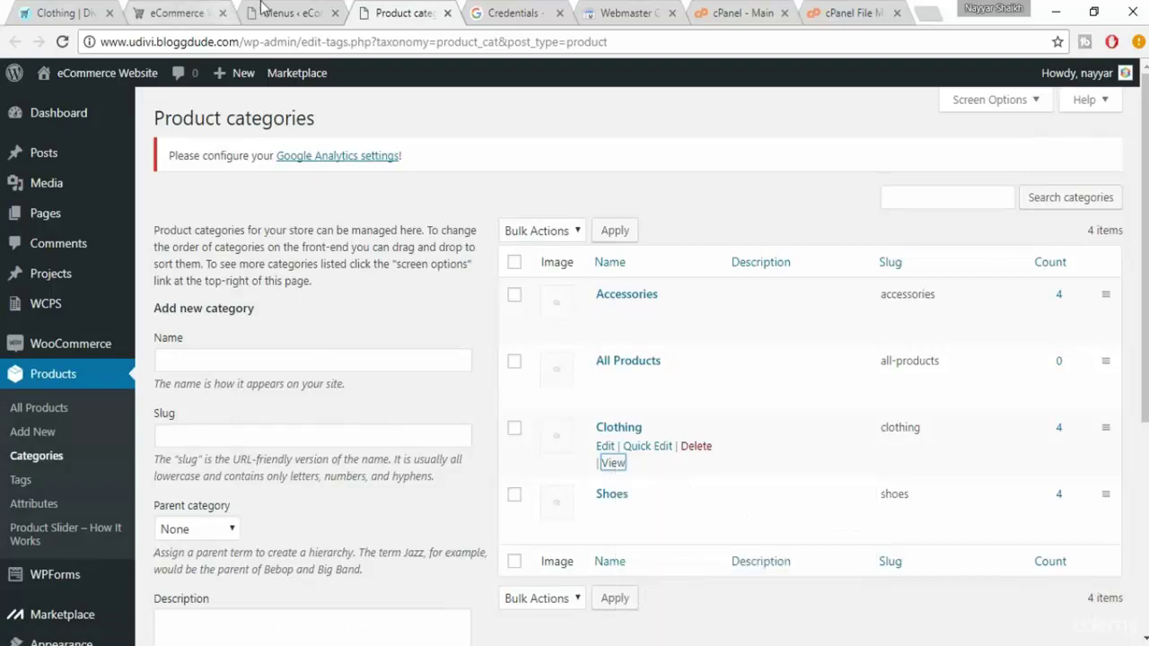
pyautogui.click(289, 13)
pyautogui.tripleClick(320, 416)
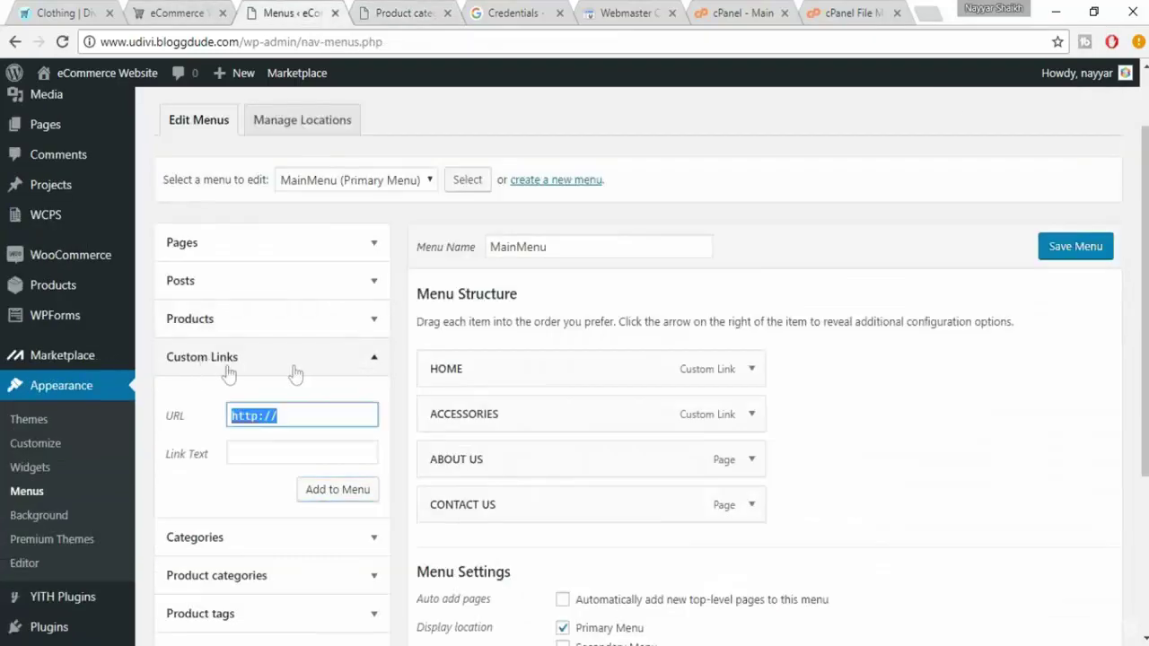
# - Add the Clothing category link, labelled SHOES, below ACCESSORIES
pyautogui.hotkey('ctrl', 'v')
pyautogui.click(278, 459)
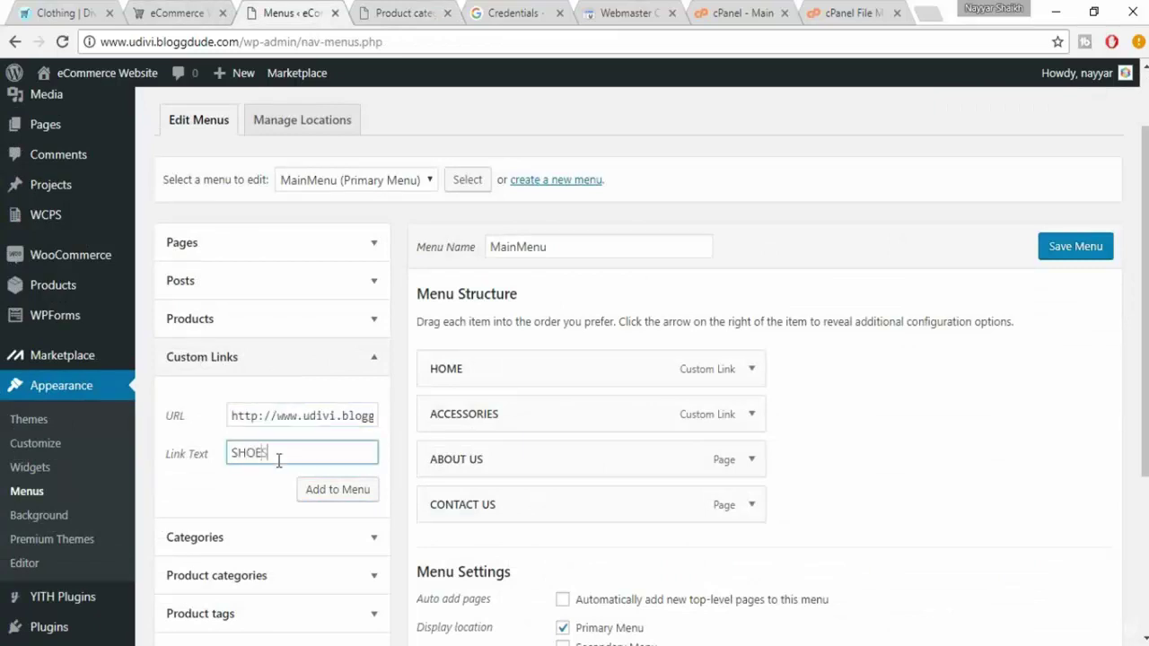
pyautogui.write('SHOES')
pyautogui.click(326, 500)
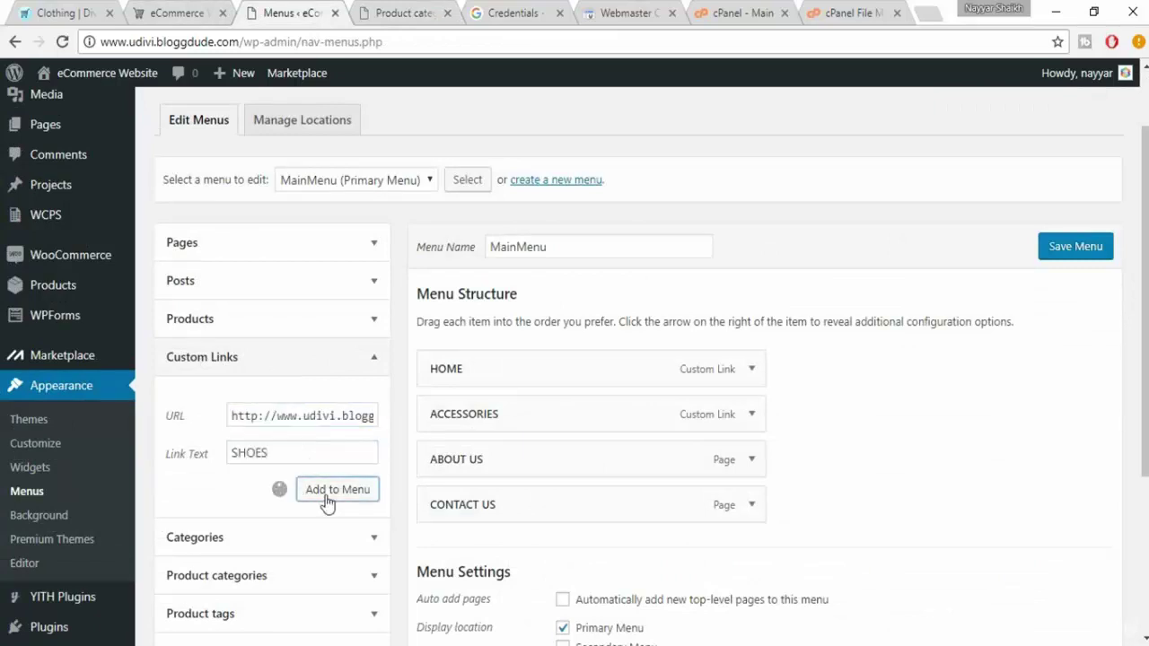
pyautogui.moveTo(451, 551); pyautogui.dragTo(499, 471)
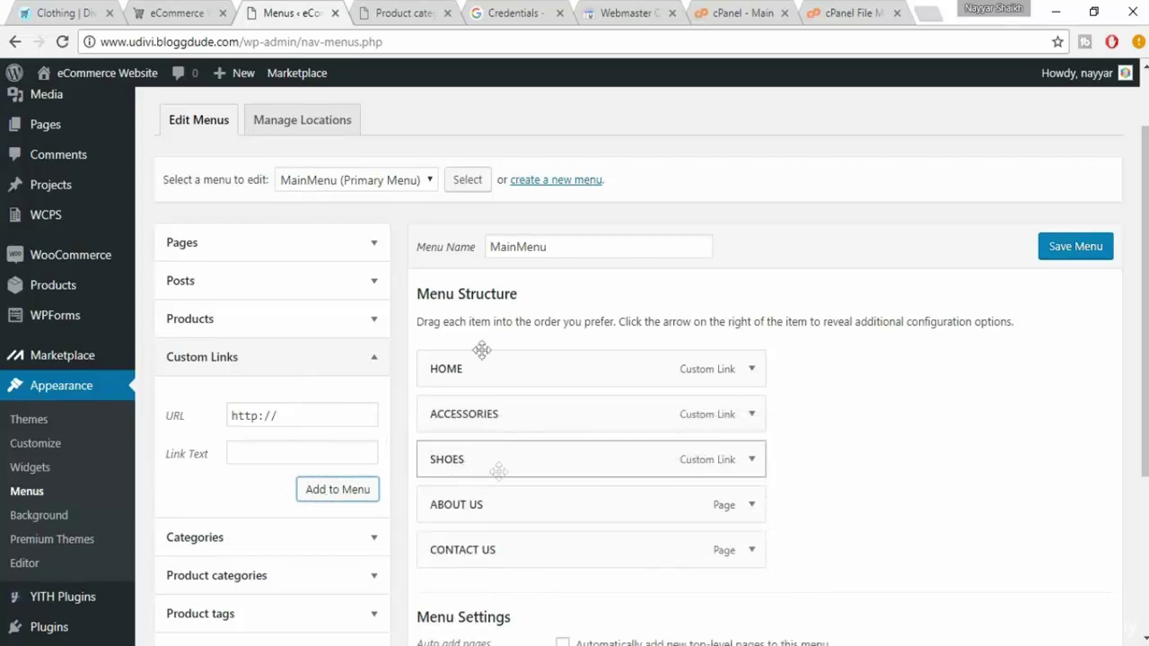
# - Add the Shoes category link as a SHOES item, placed above ABOUT US
pyautogui.click(386, 13)
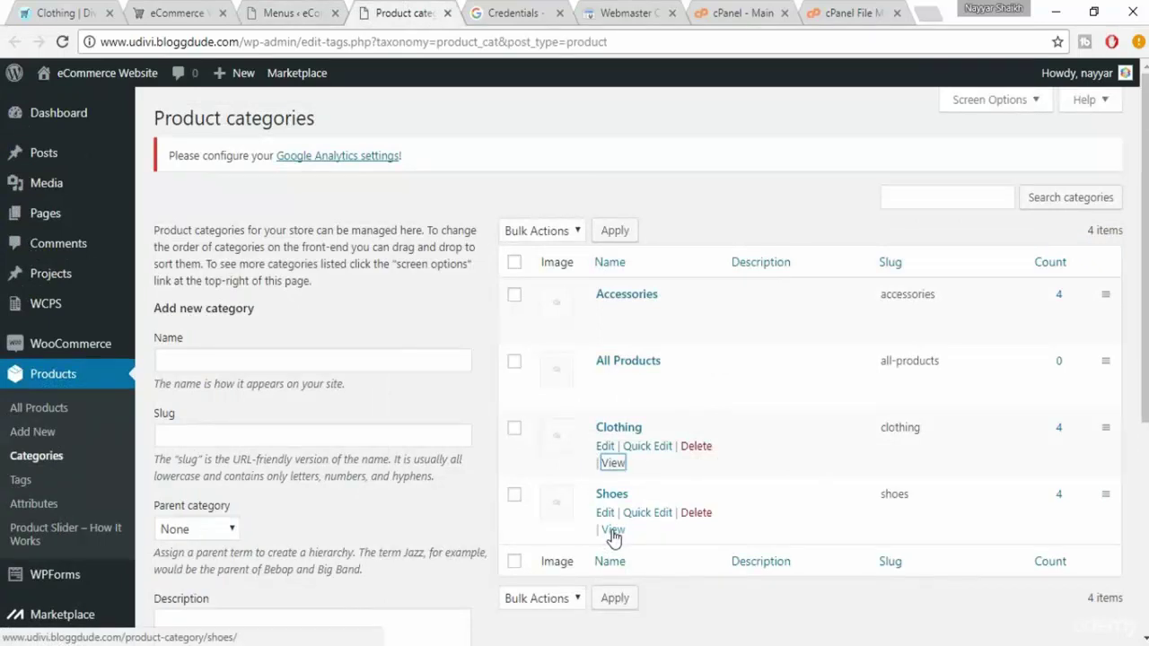
pyautogui.rightClick(614, 532)
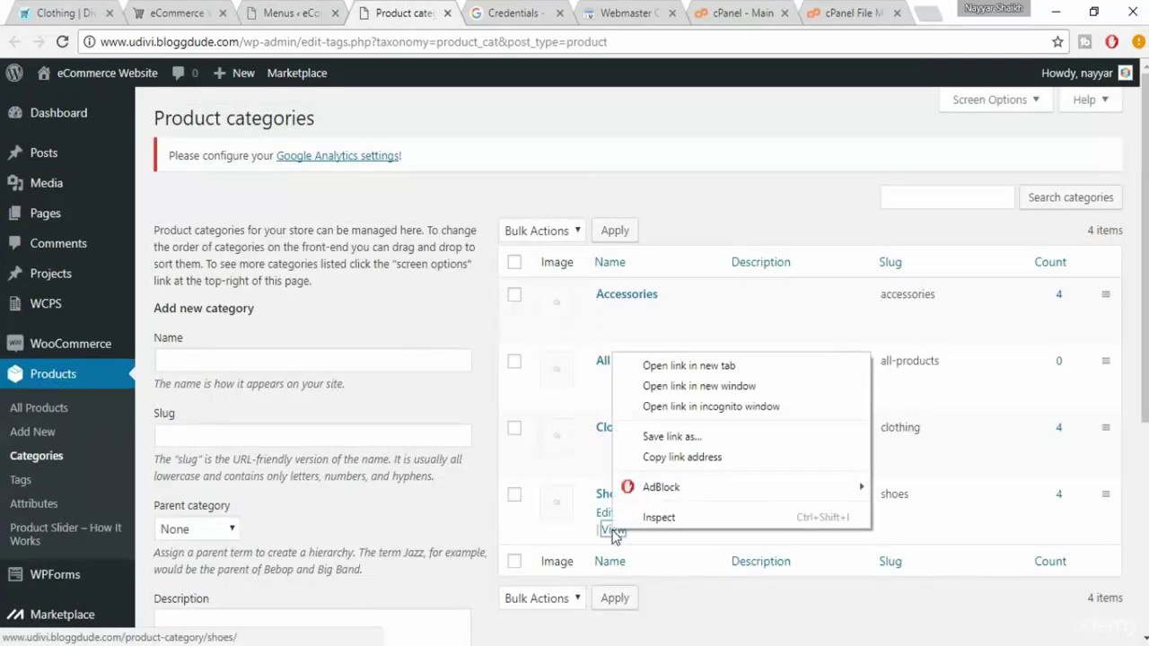
pyautogui.click(683, 458)
pyautogui.click(283, 10)
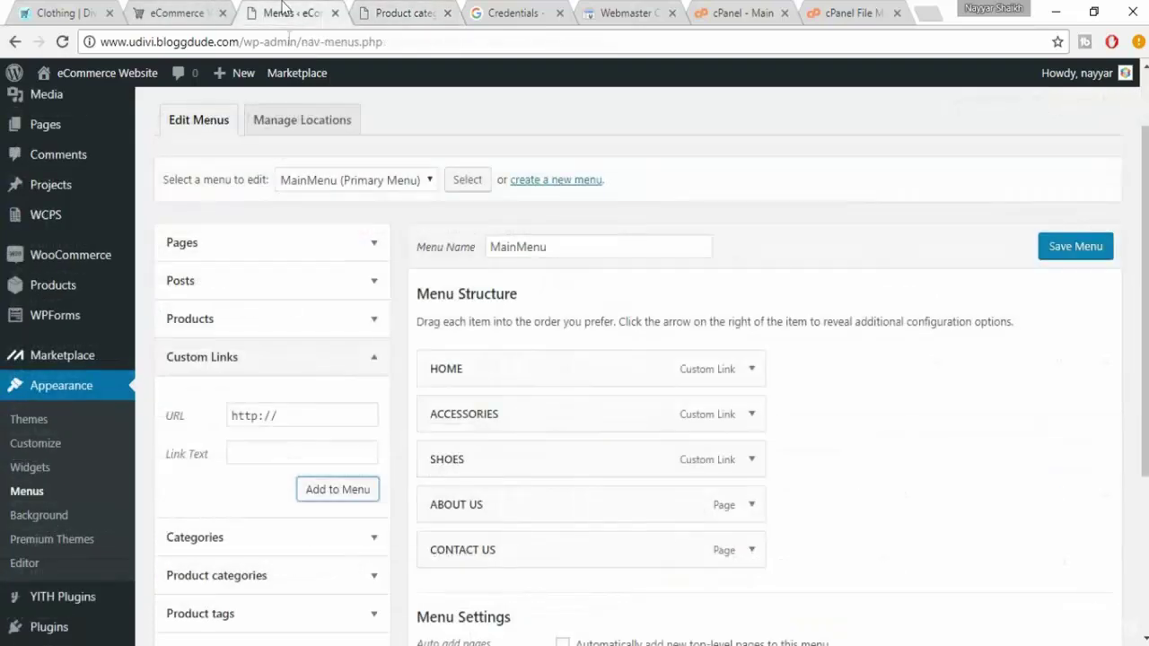
pyautogui.click(193, 413)
pyautogui.hotkey('ctrl', 'v')
pyautogui.click(285, 456)
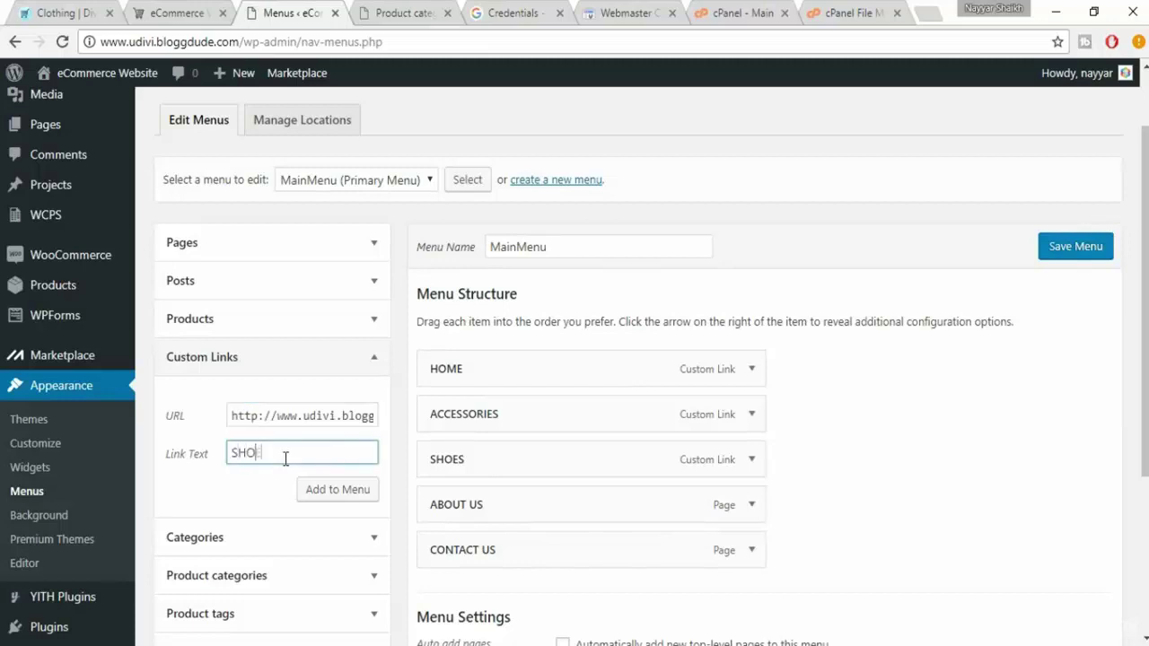
pyautogui.click(316, 490)
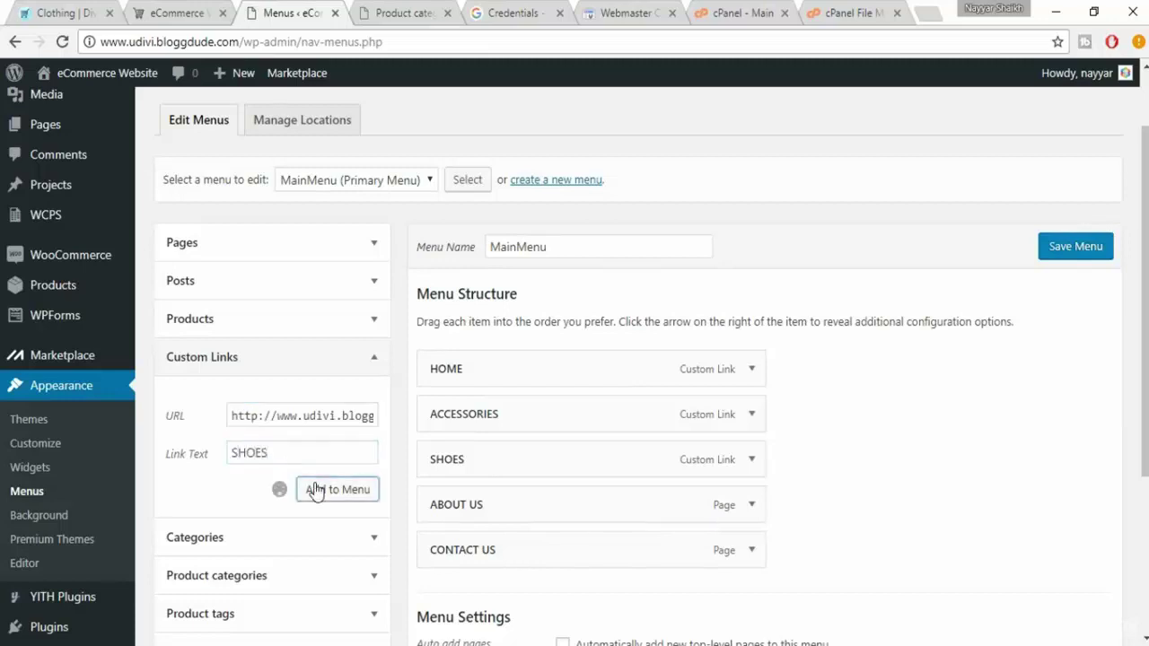
pyautogui.moveTo(487, 590); pyautogui.dragTo(453, 507)
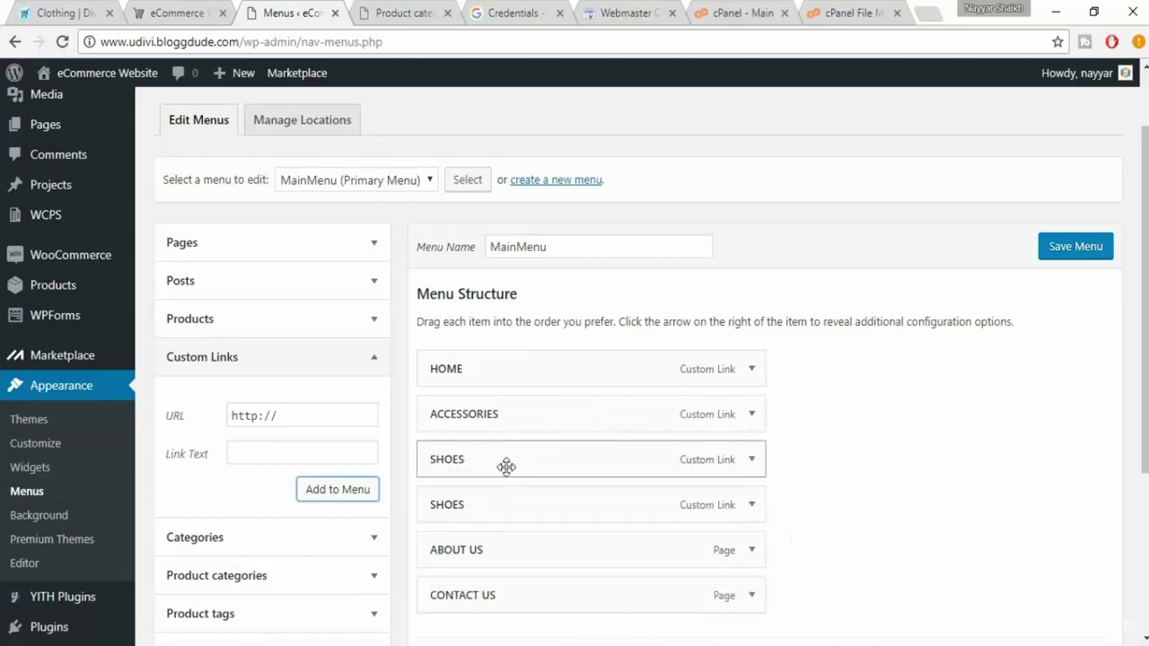
# - Rename the first SHOES item's navigation label to CLOTHING
pyautogui.click(753, 460)
pyautogui.scroll(-1, 820, 469)
pyautogui.moveTo(493, 477); pyautogui.dragTo(386, 478)
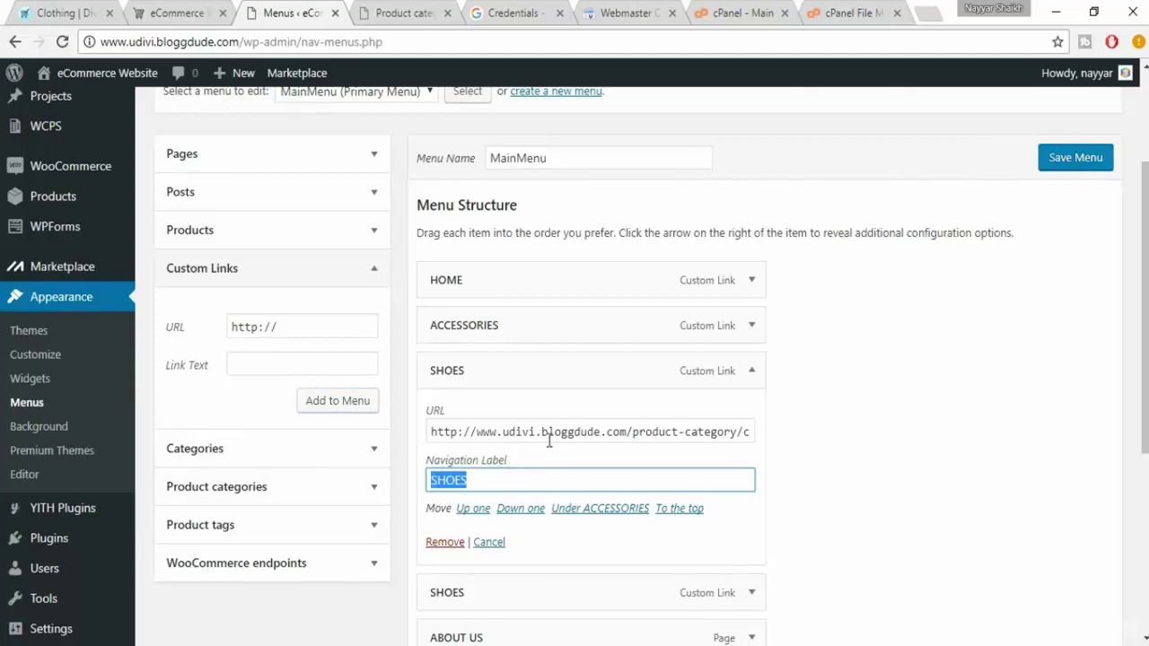
pyautogui.write('CLOTHING')
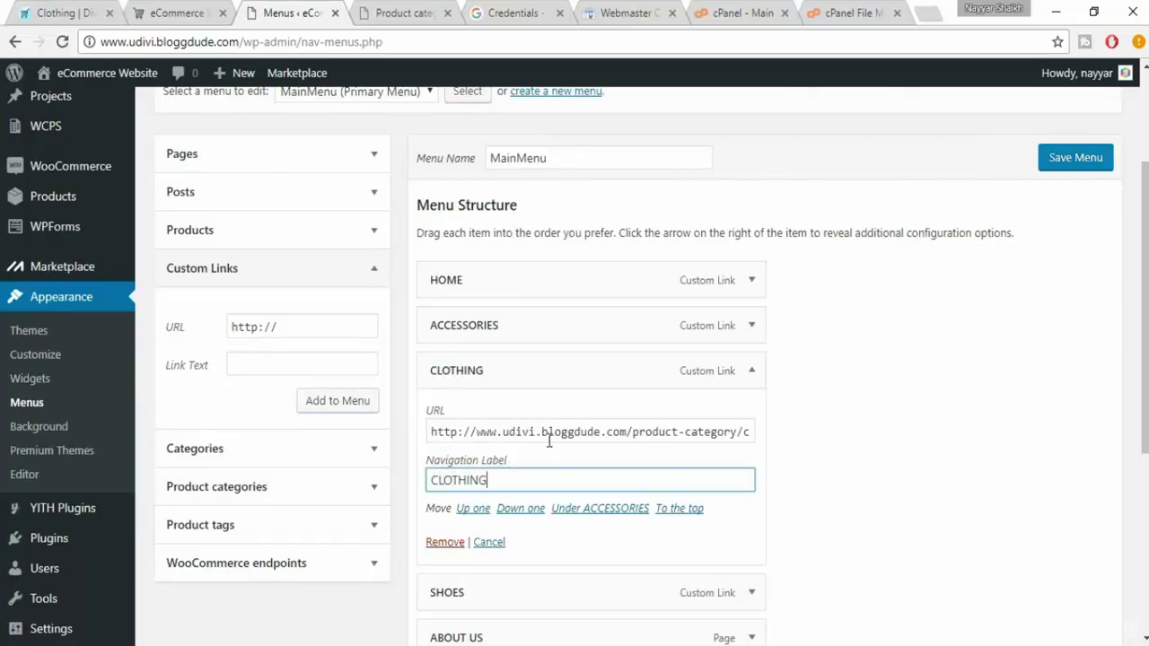
pyautogui.click(761, 384)
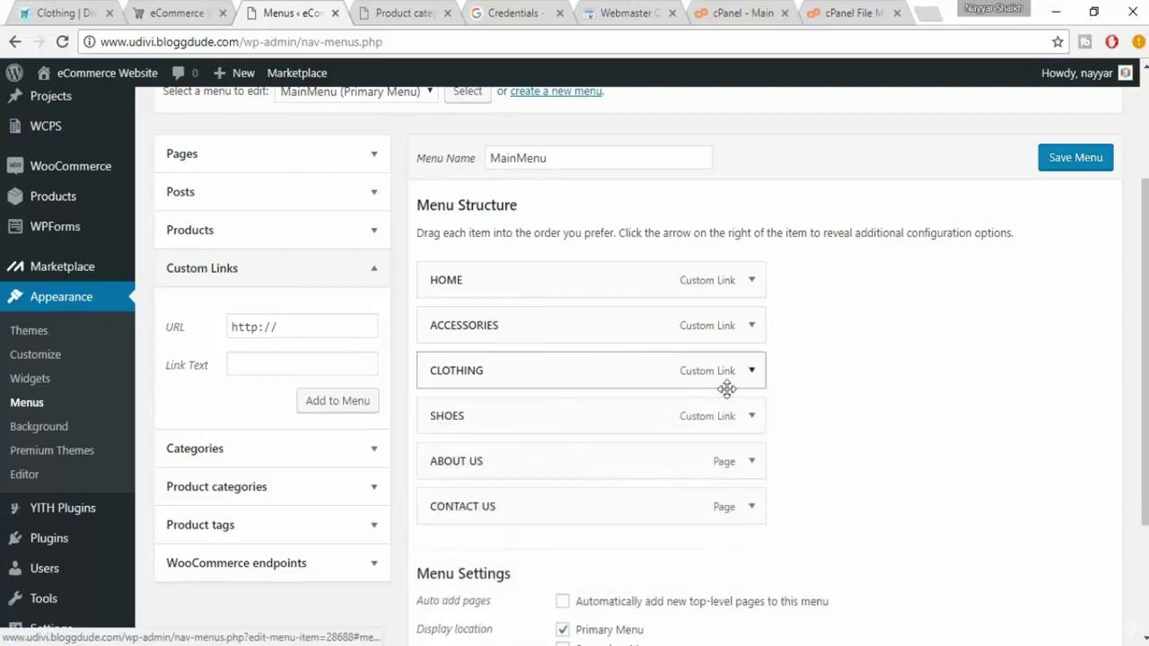
pyautogui.click(179, 11)
# - Glance at the Clothing page and copy the uDivi site's home address
pyautogui.click(63, 12)
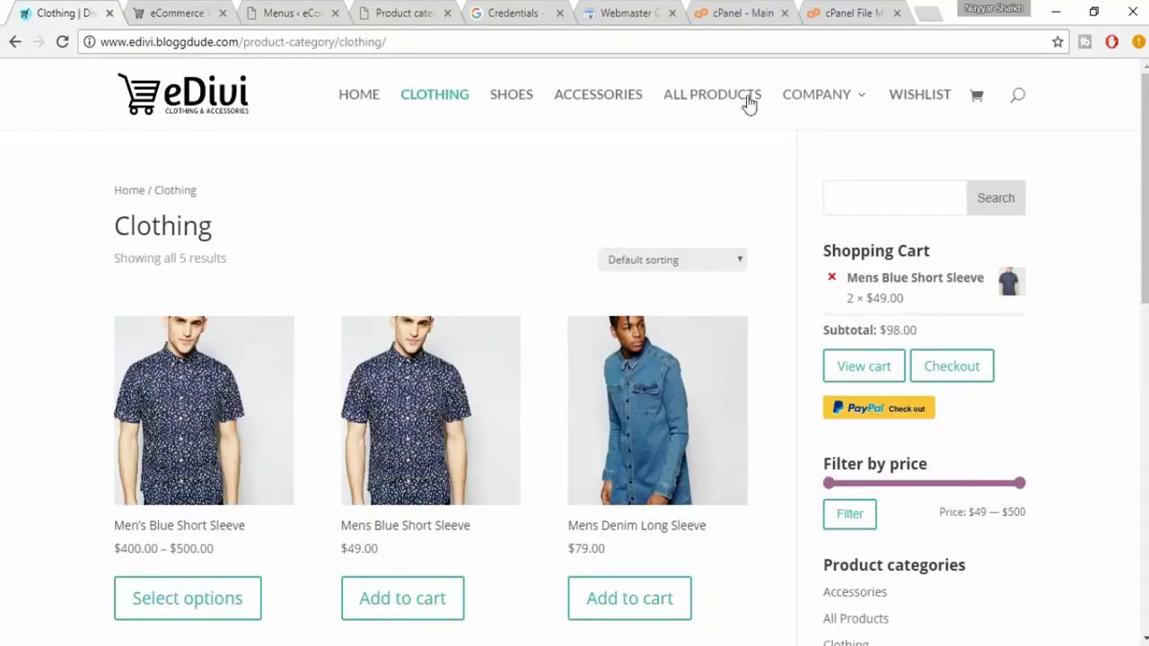
pyautogui.hotkey('ctrl', 'Tab')
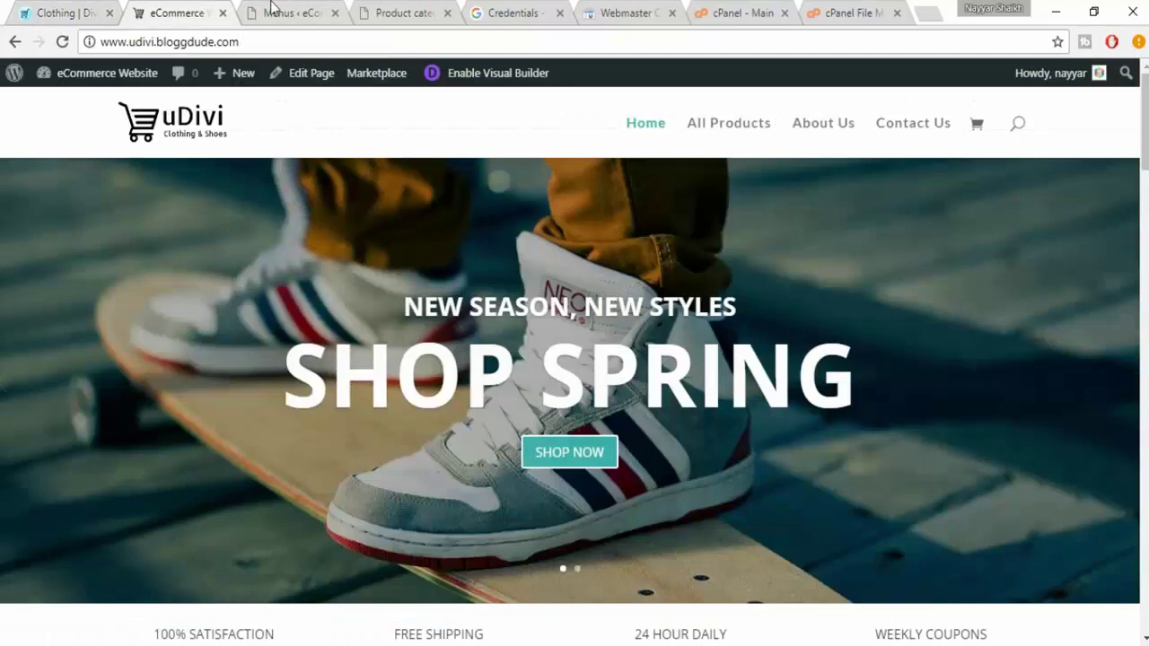
pyautogui.click(274, 10)
pyautogui.tripleClick(292, 327)
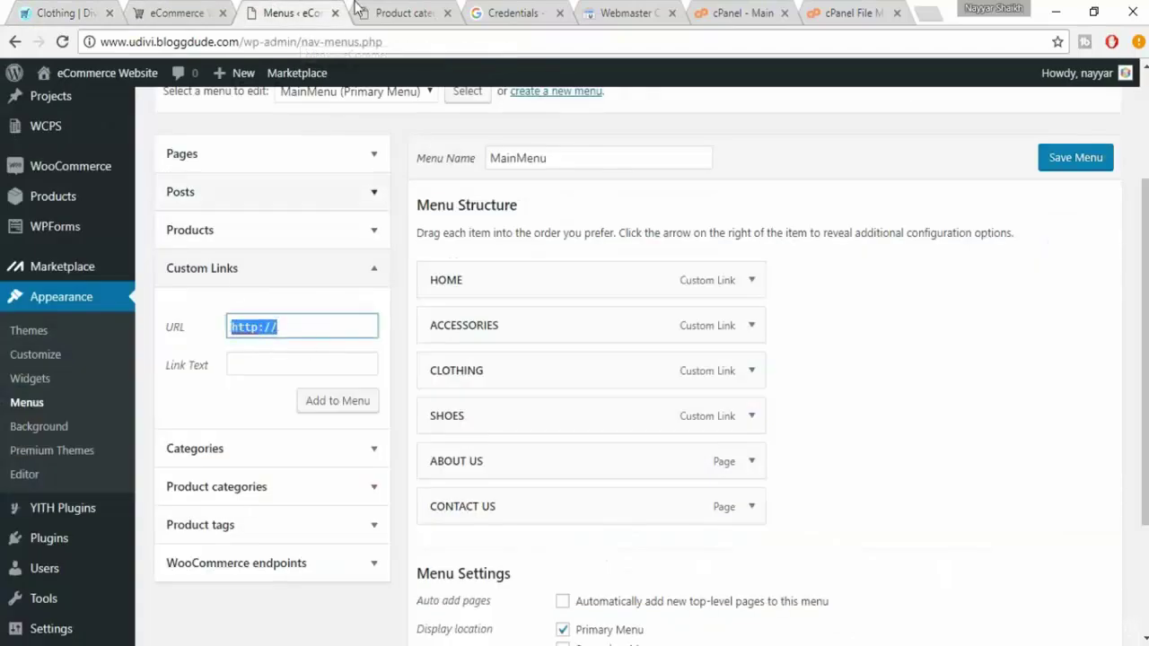
pyautogui.click(197, 9)
pyautogui.click(237, 43)
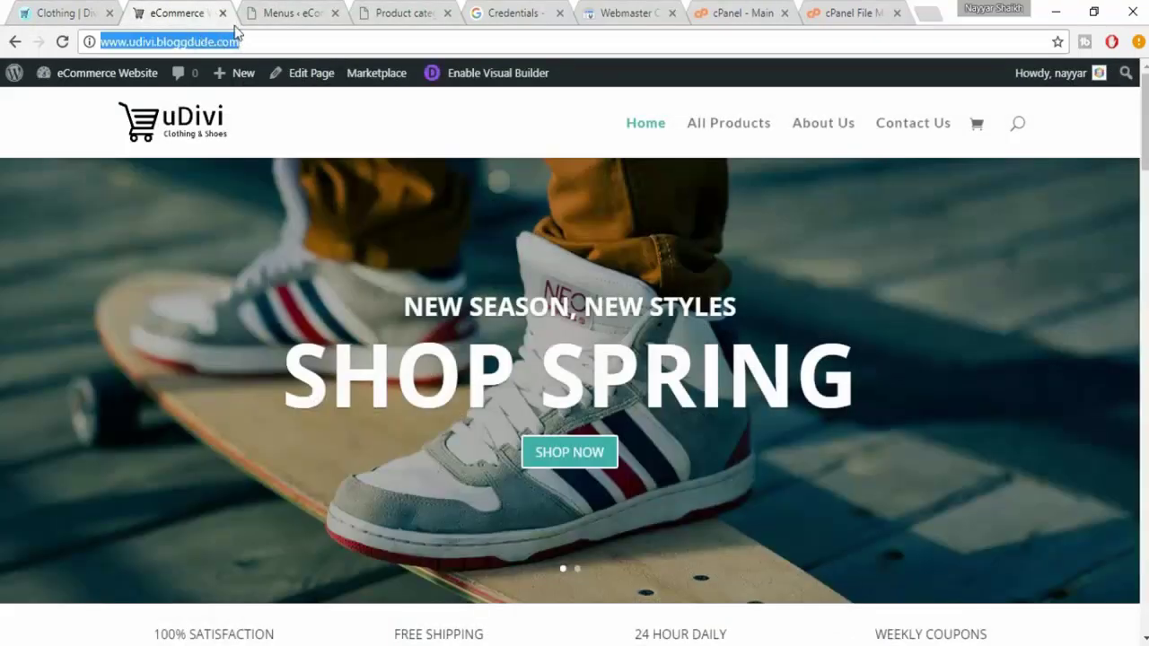
pyautogui.hotkey('ctrl', 'c')
# - Add an ALL PRODUCTS link to the site URL plus /shop, placed after SHOES
pyautogui.click(287, 13)
pyautogui.hotkey('ctrl', 'v')
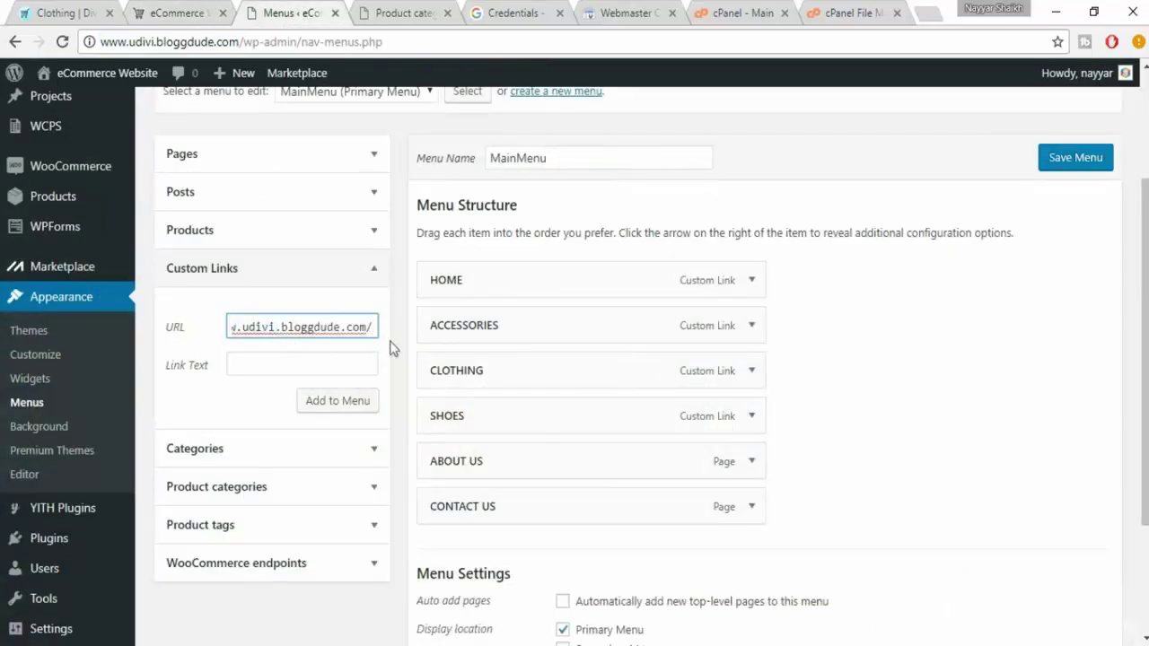
pyautogui.write('SHOP')
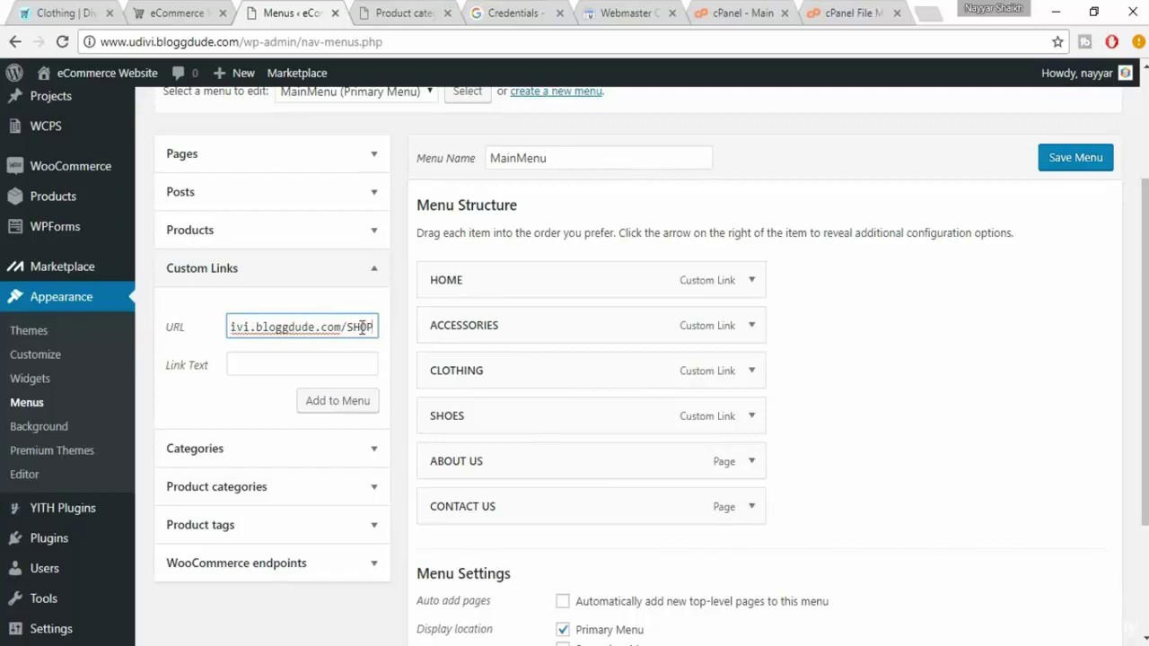
pyautogui.moveTo(349, 327); pyautogui.dragTo(458, 323)
pyautogui.write('sho')
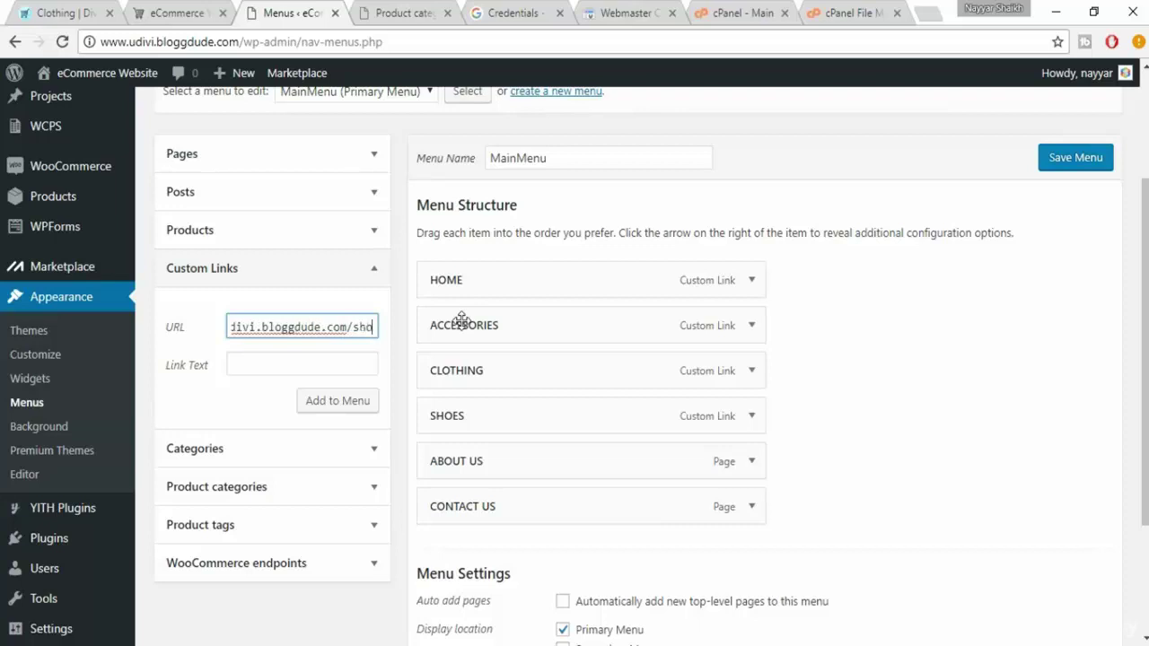
pyautogui.write('p')
pyautogui.click(326, 361)
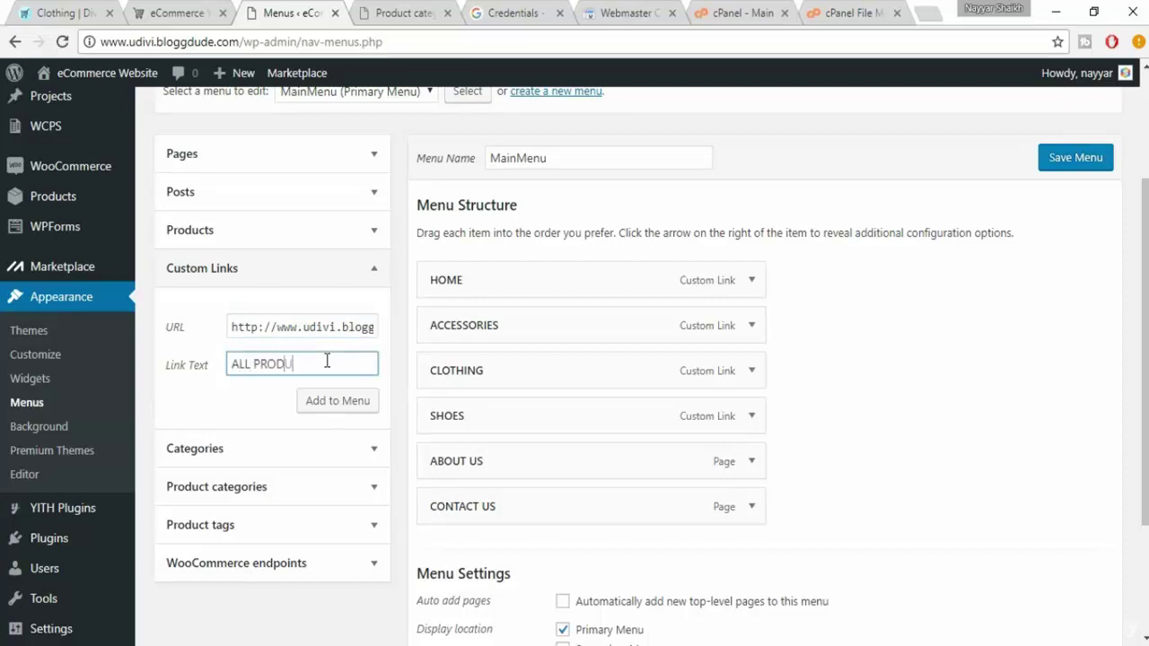
pyautogui.click(352, 406)
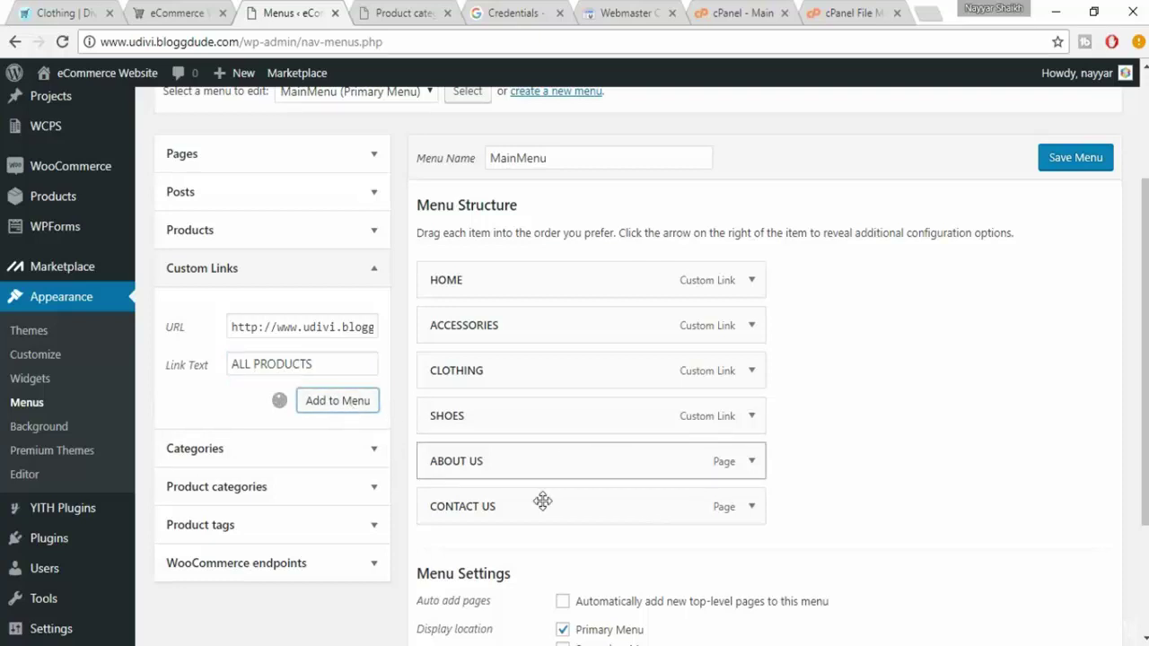
pyautogui.moveTo(480, 541); pyautogui.dragTo(497, 476)
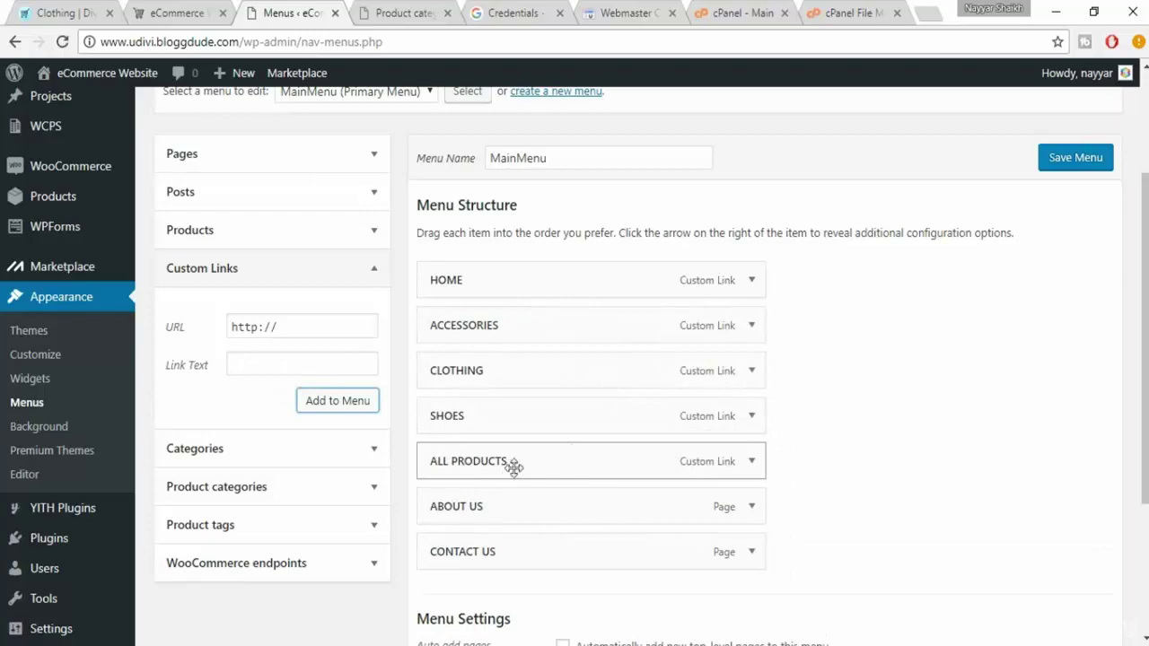
# - Review the ALL PRODUCTS item's settings and the reference Clothing page
pyautogui.click(751, 462)
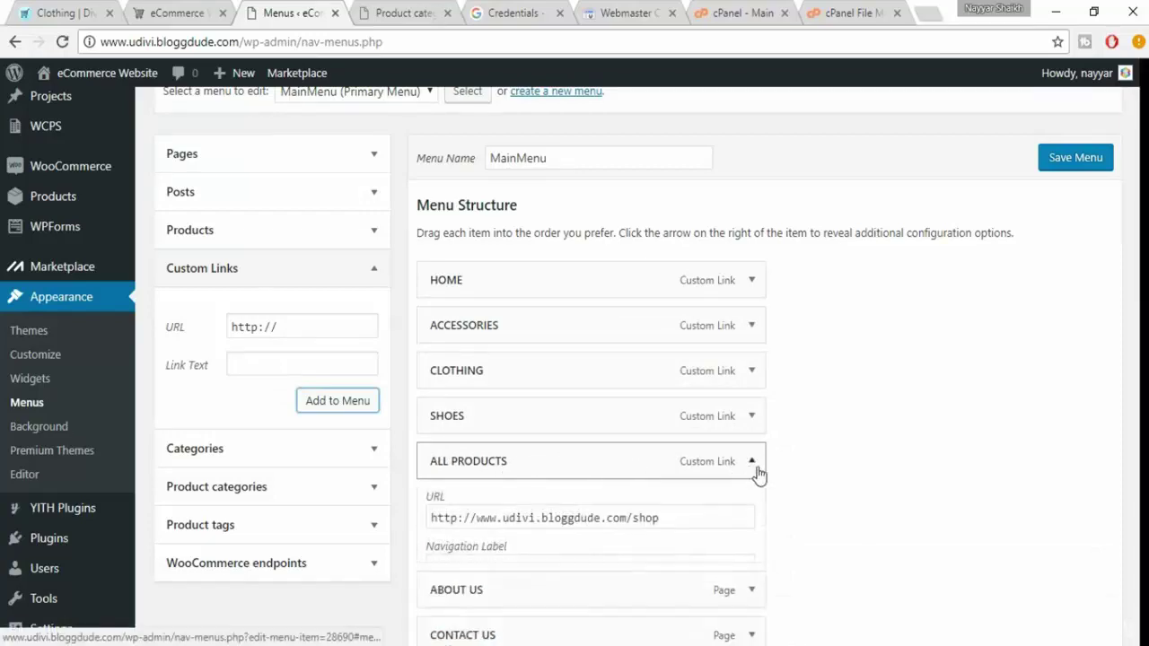
pyautogui.scroll(-2, 743, 480)
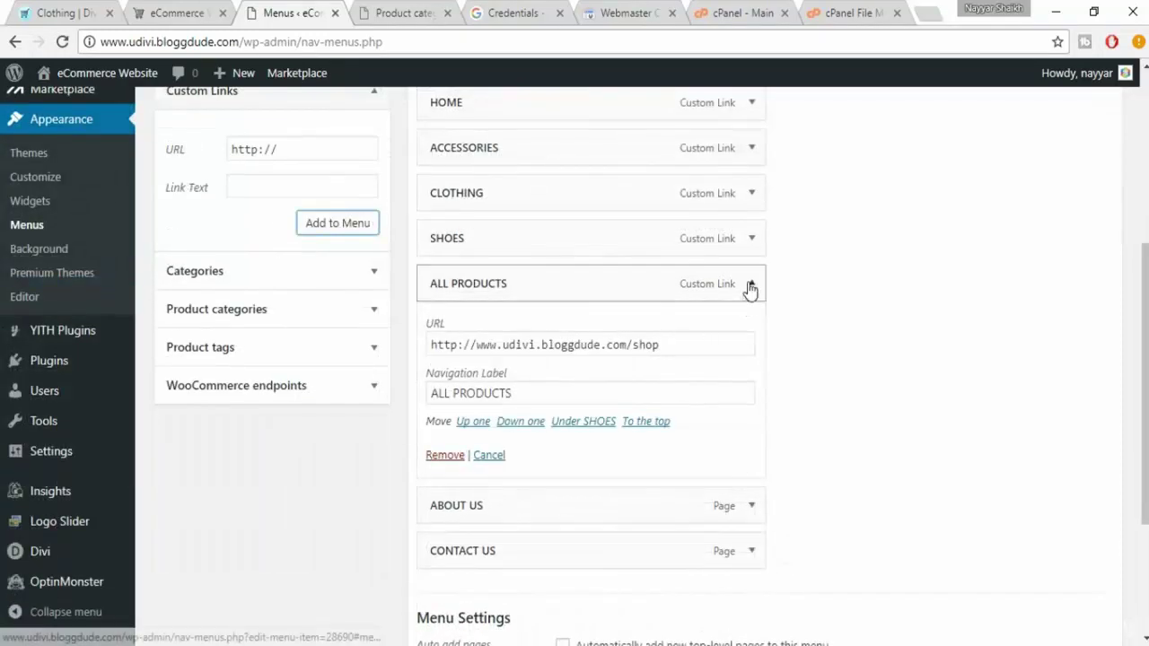
pyautogui.click(752, 283)
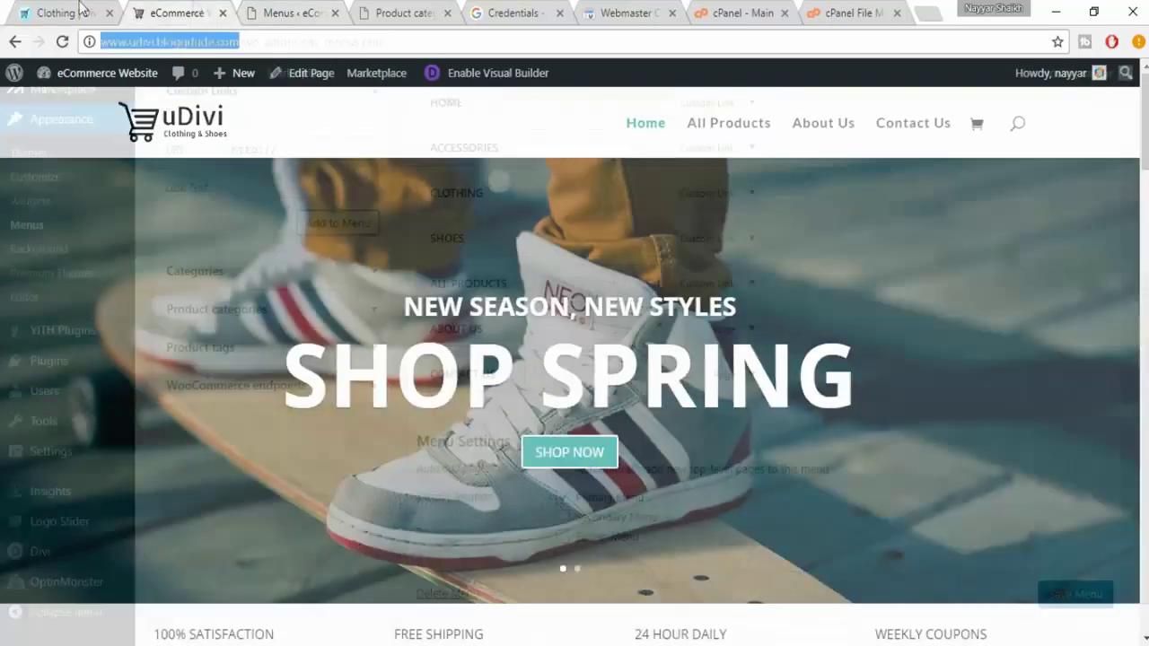
pyautogui.click(81, 11)
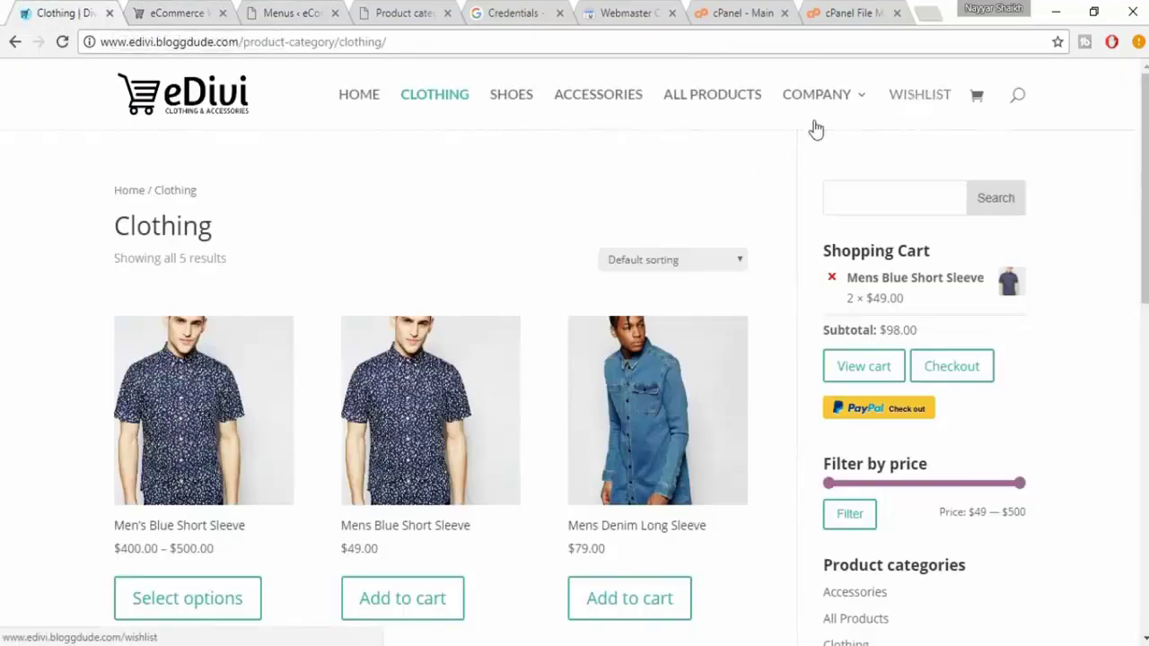
# - Add a WISHLIST custom link to the site URL plus 'wishlist/' at the menu's end
pyautogui.click(287, 11)
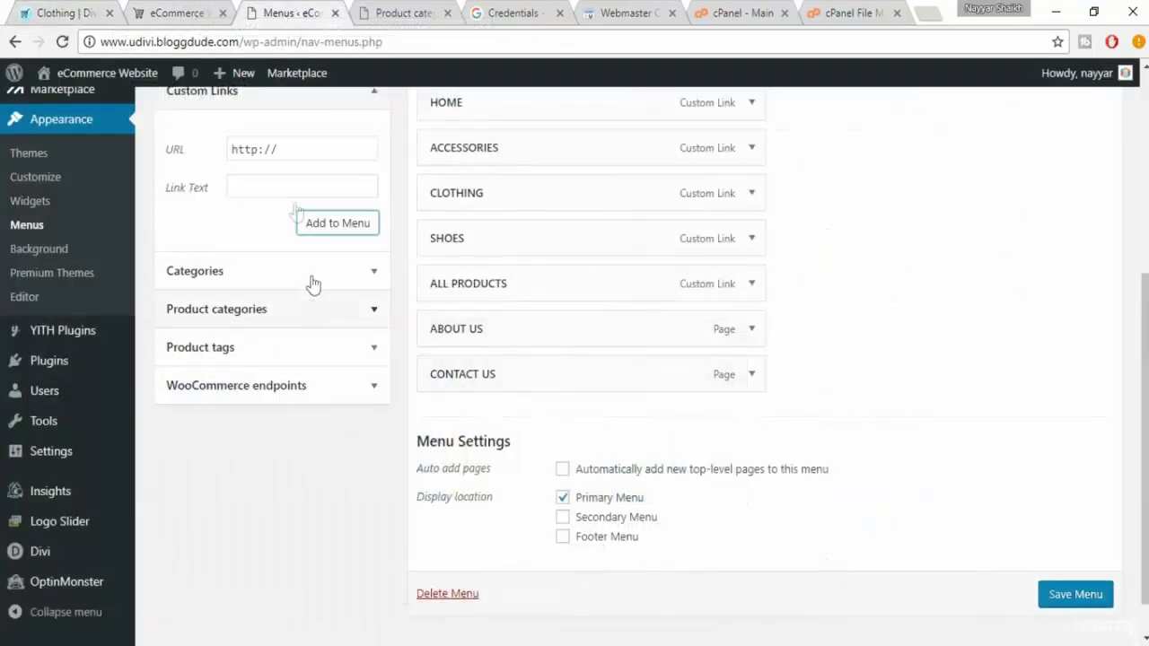
pyautogui.click(296, 151)
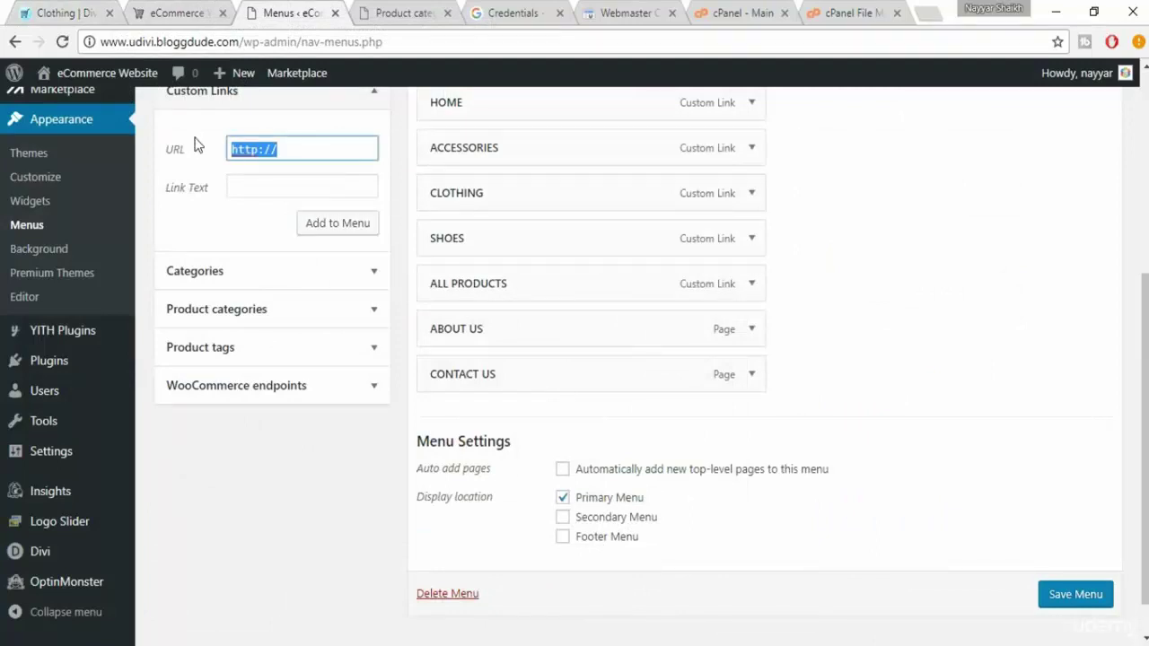
pyautogui.hotkey('ctrl', 'v')
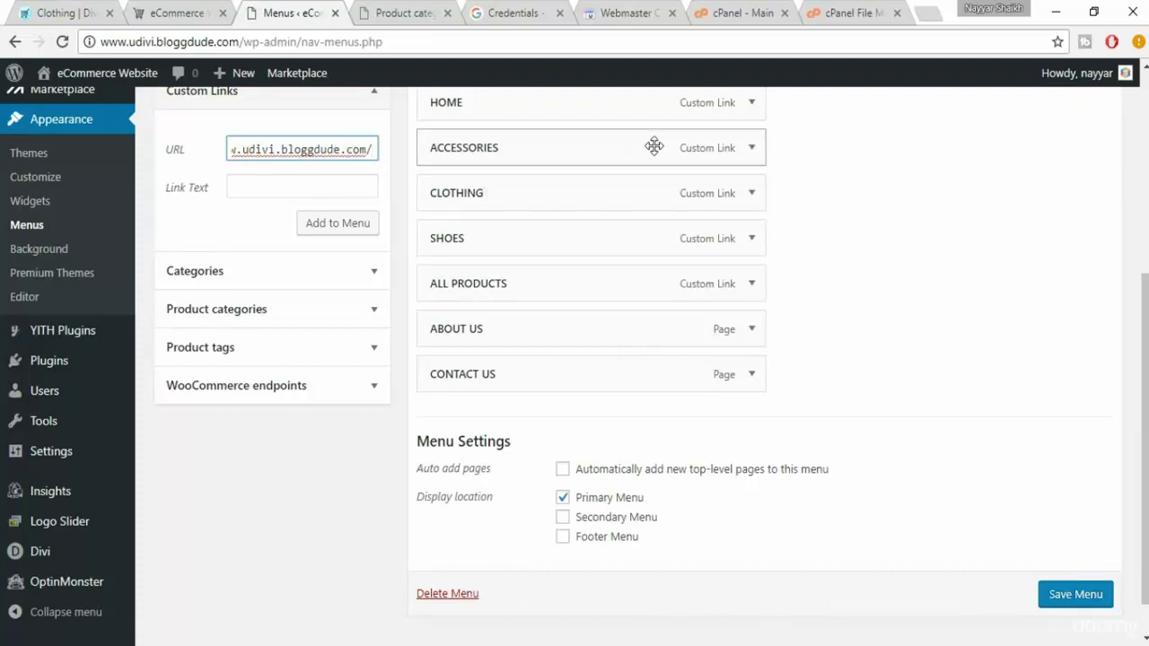
pyautogui.write('wish')
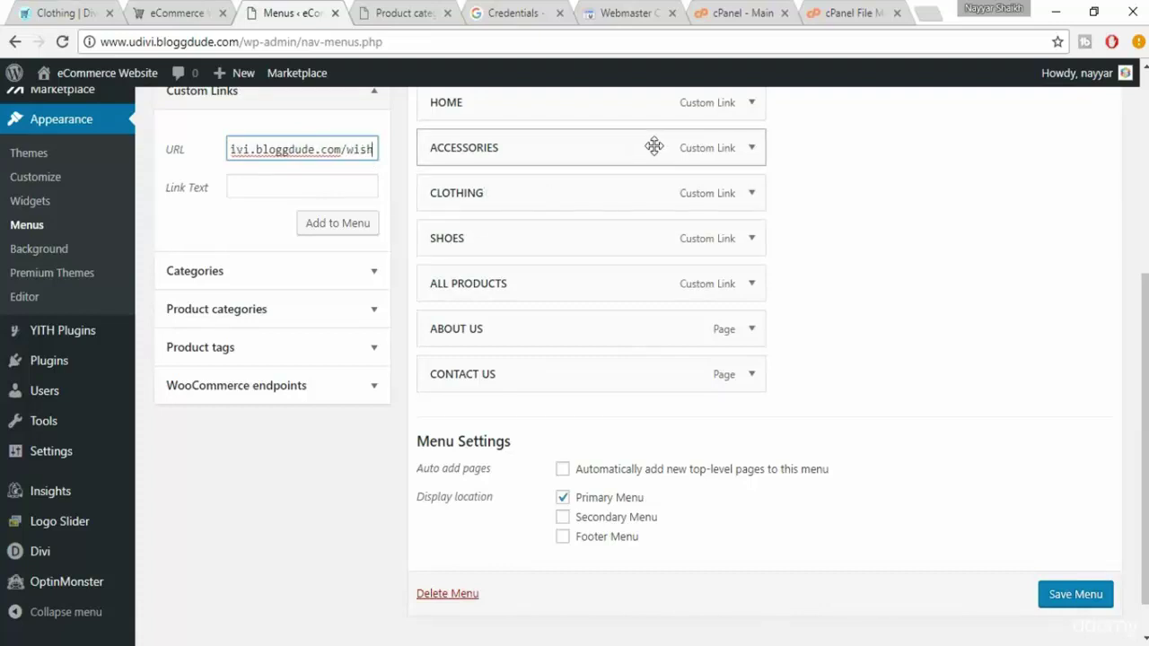
pyautogui.write('list')
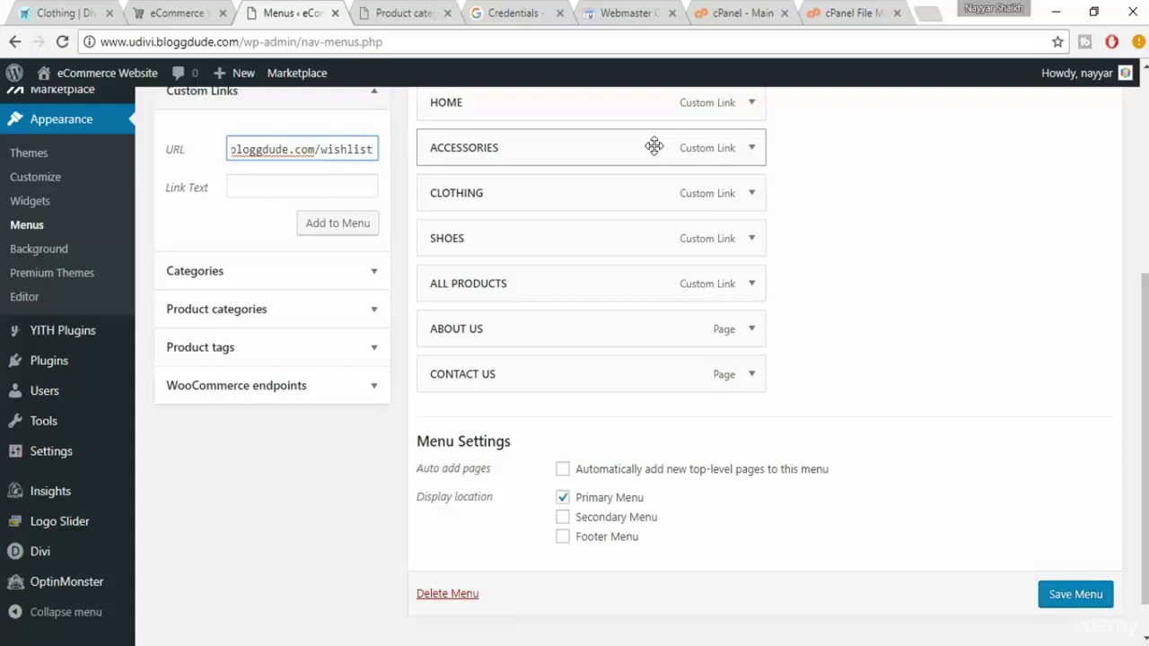
pyautogui.write('/')
pyautogui.click(342, 185)
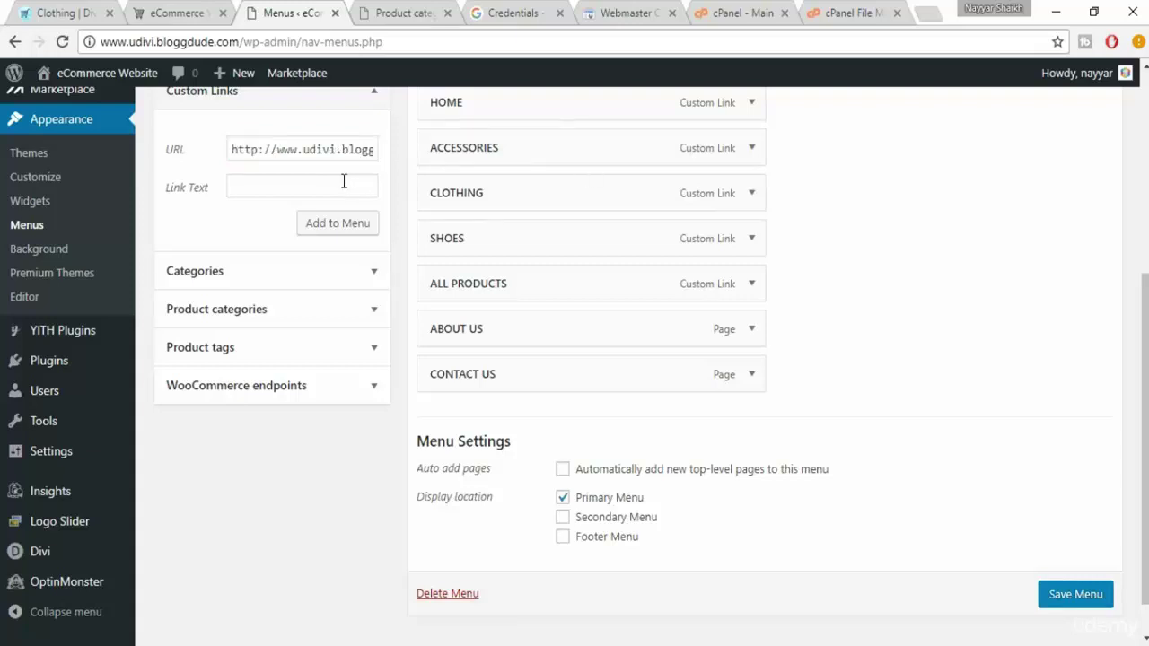
pyautogui.write('WISHLIST')
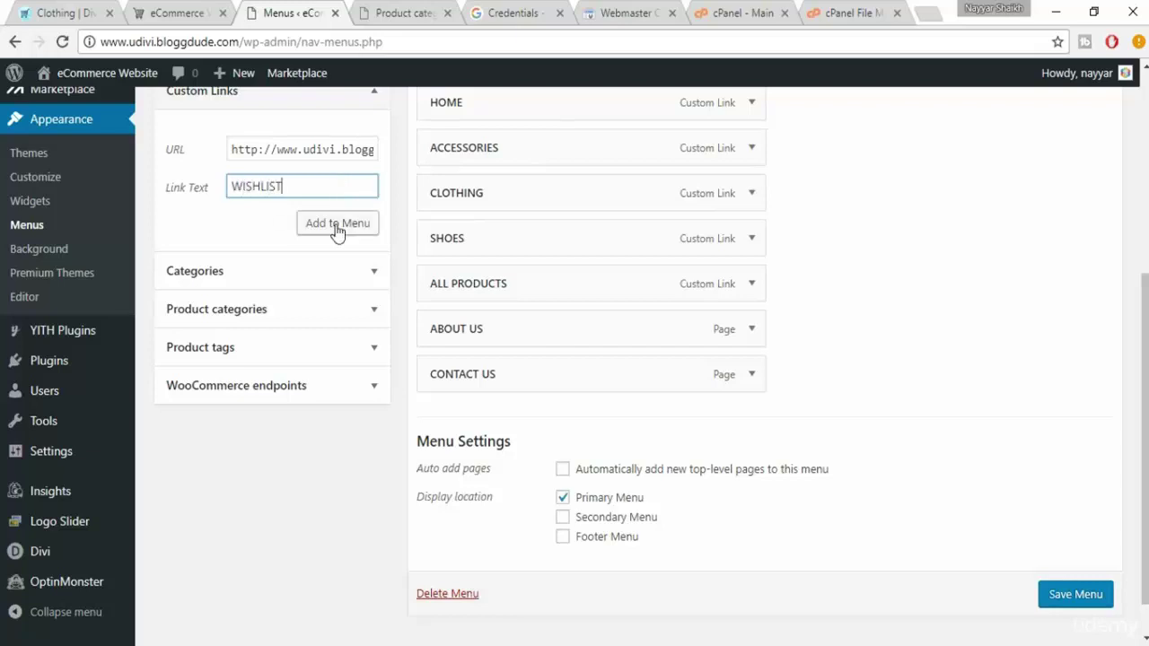
pyautogui.click(336, 228)
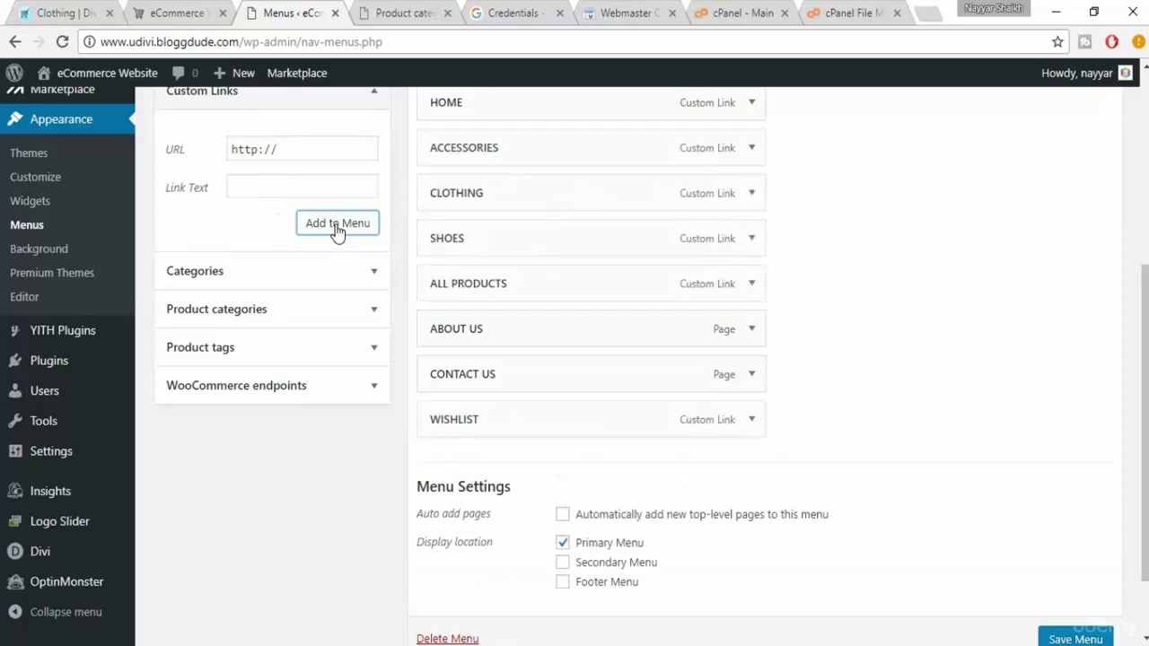
pyautogui.click(109, 7)
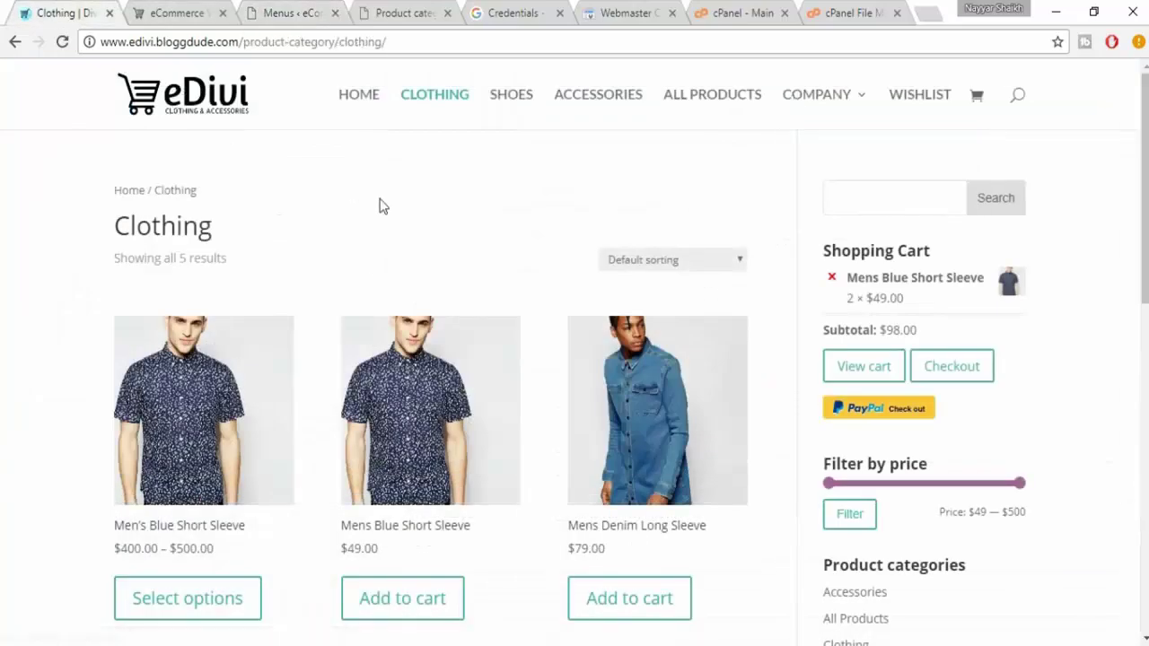
# - Add a COMPANY custom link with URL '#' to the menu
pyautogui.moveTo(858, 114)
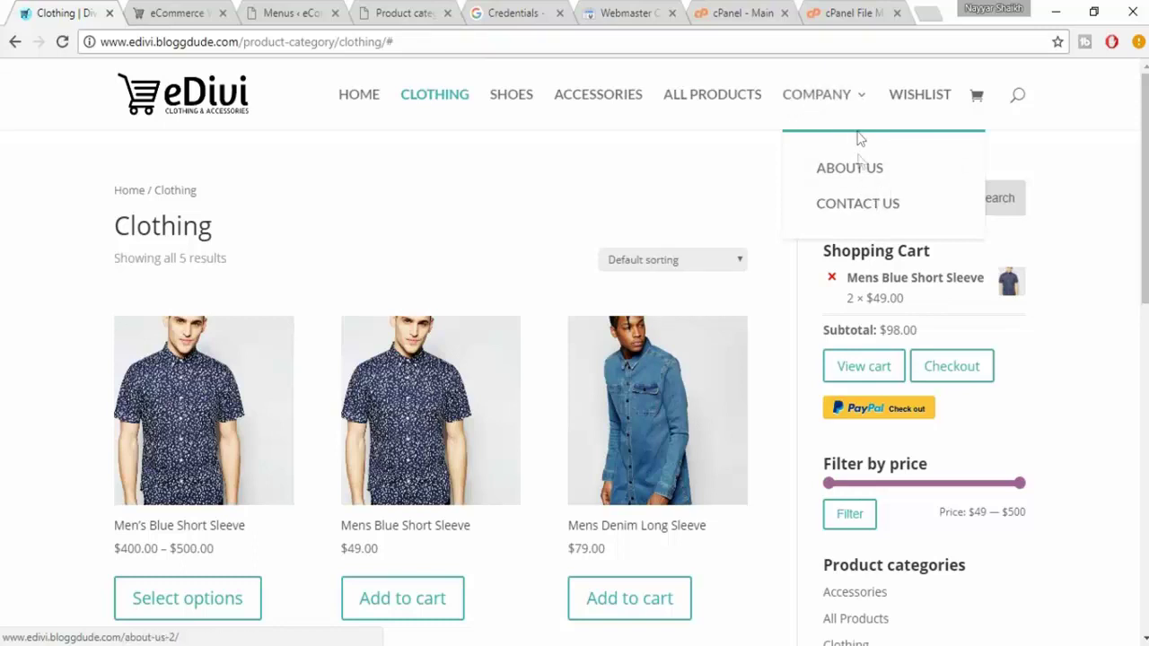
pyautogui.click(287, 13)
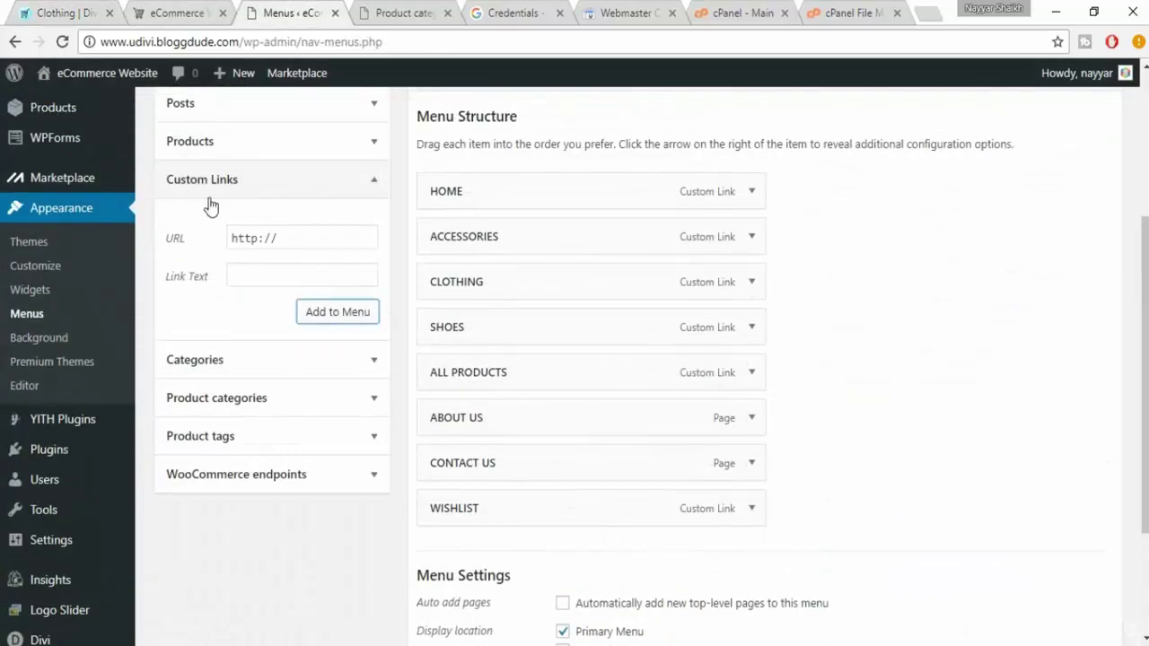
pyautogui.moveTo(307, 238); pyautogui.dragTo(175, 240)
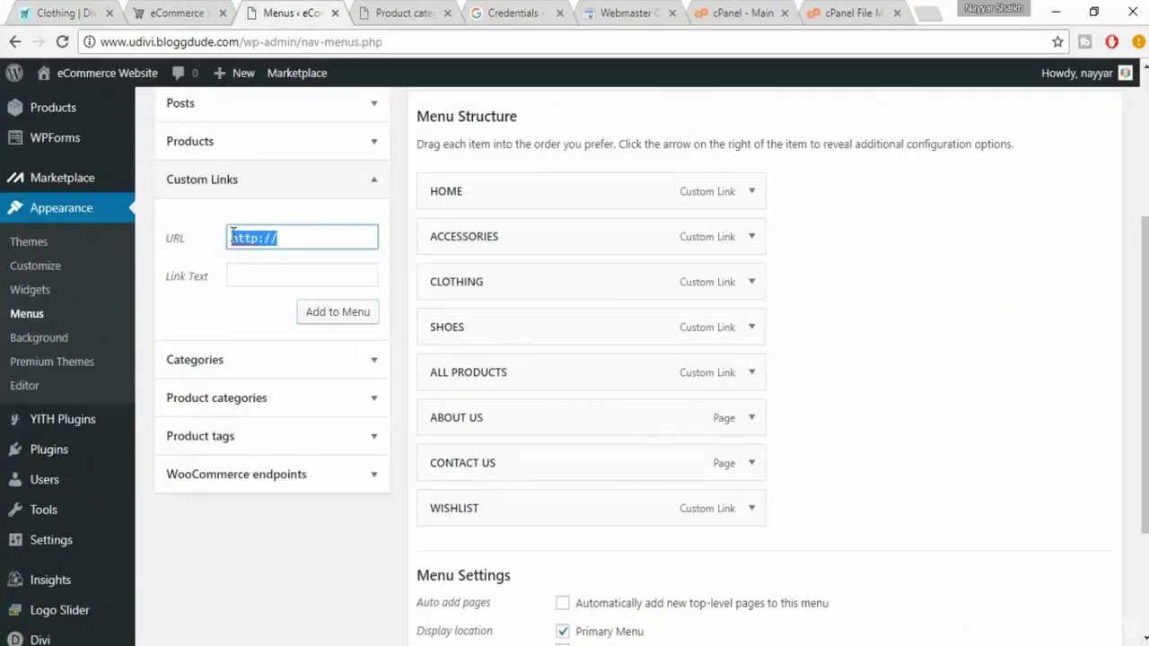
pyautogui.write('#')
pyautogui.click(251, 272)
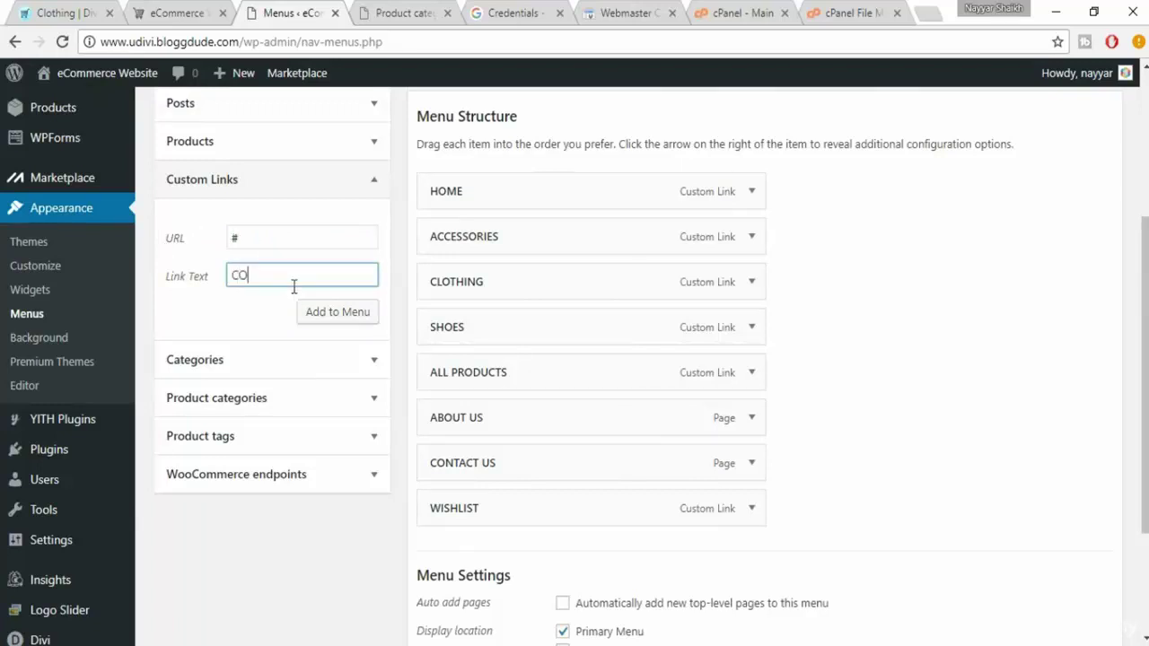
pyautogui.click(339, 325)
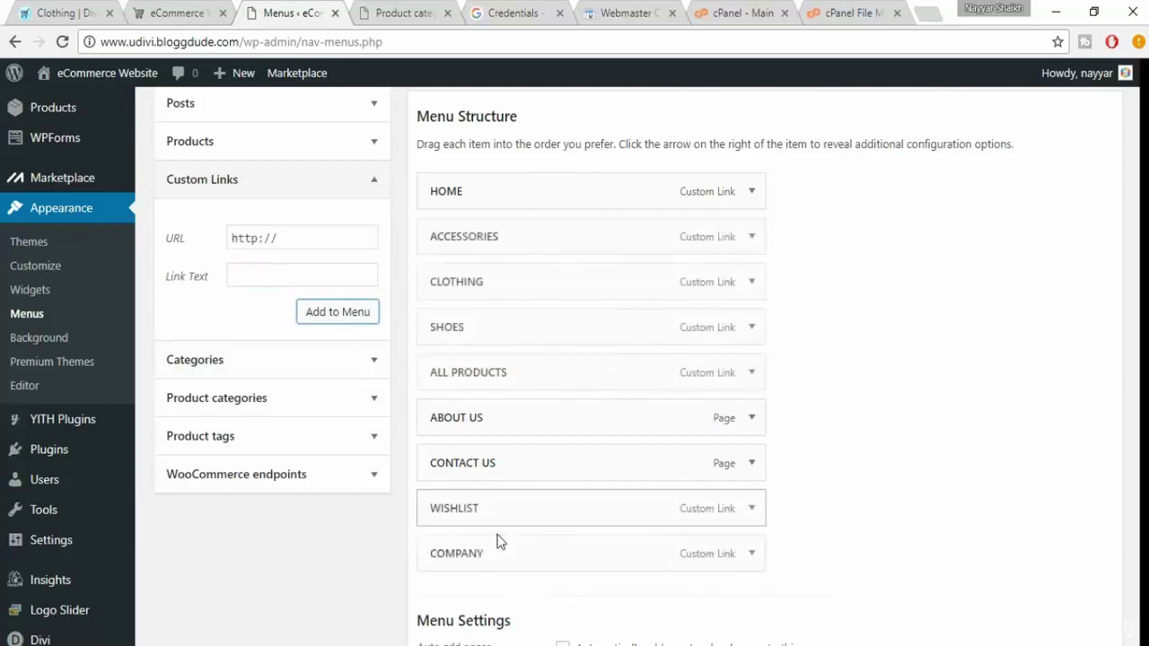
# - Move COMPANY above ABOUT US and nest ABOUT US and CONTACT US beneath it
pyautogui.moveTo(486, 553); pyautogui.dragTo(457, 413)
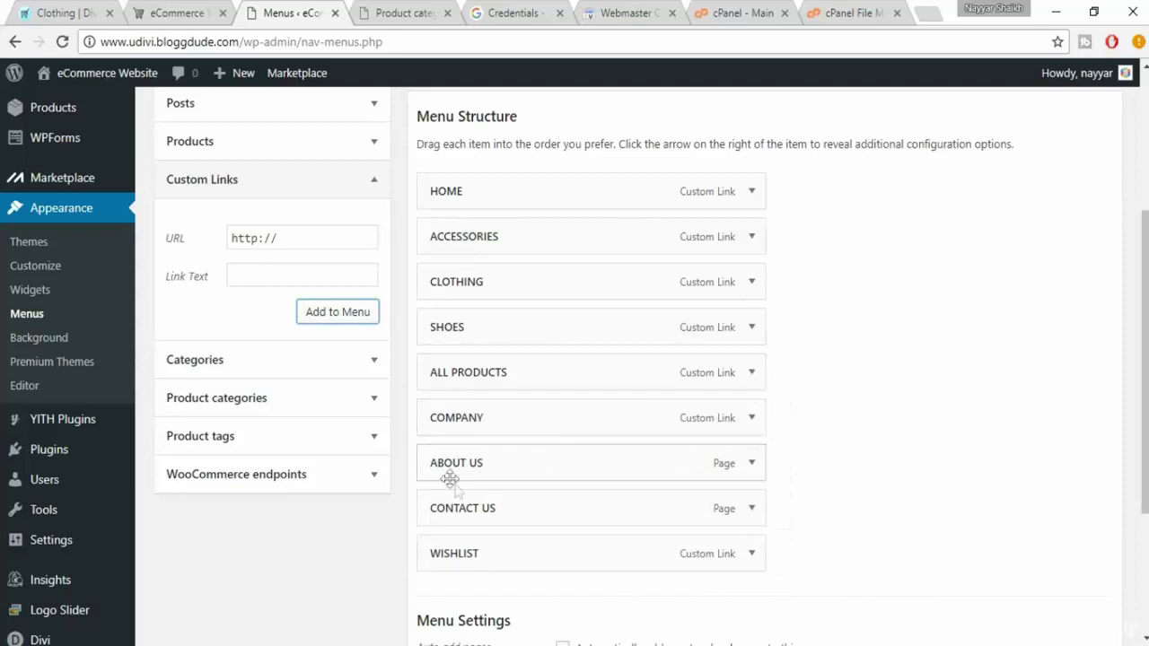
pyautogui.moveTo(448, 473); pyautogui.dragTo(479, 467)
pyautogui.moveTo(465, 507); pyautogui.dragTo(498, 510)
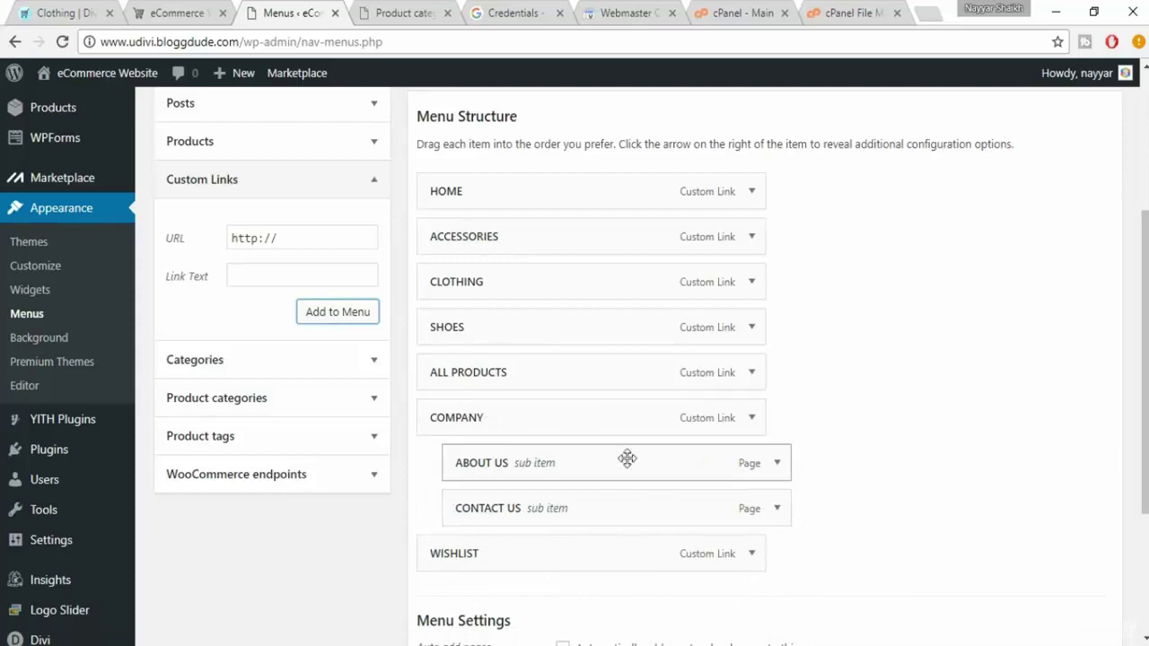
pyautogui.scroll(1, 626, 457)
pyautogui.scroll(-4, 627, 459)
# - Save the menu and reload the uDivi storefront to show the new navigation
pyautogui.click(1065, 562)
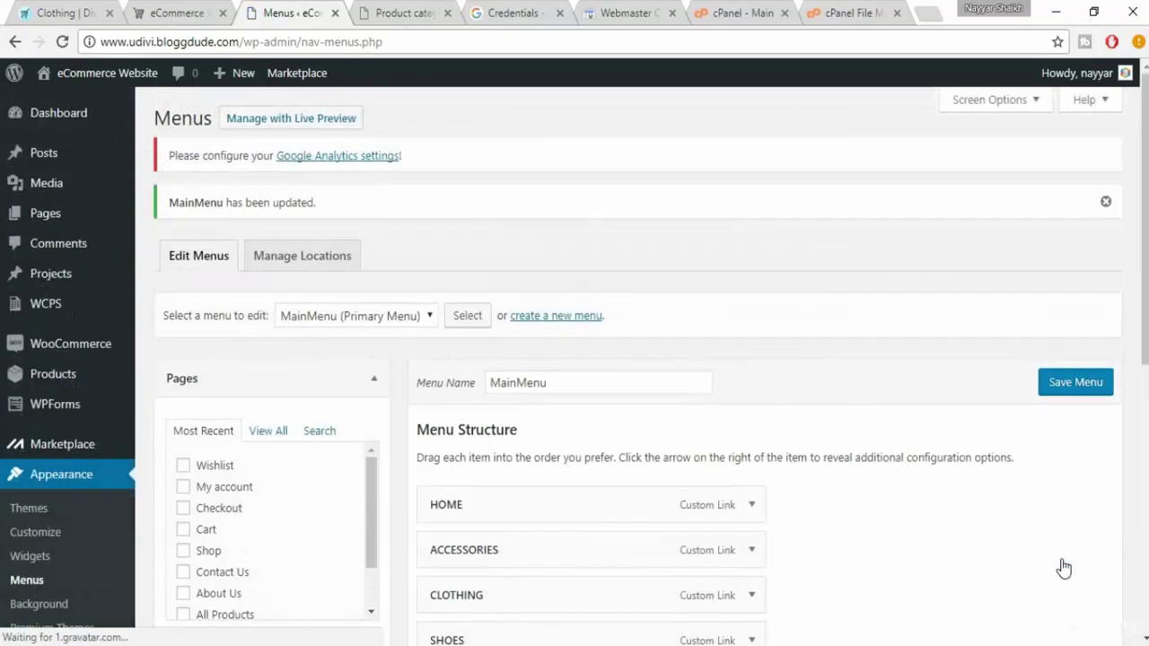
pyautogui.click(204, 13)
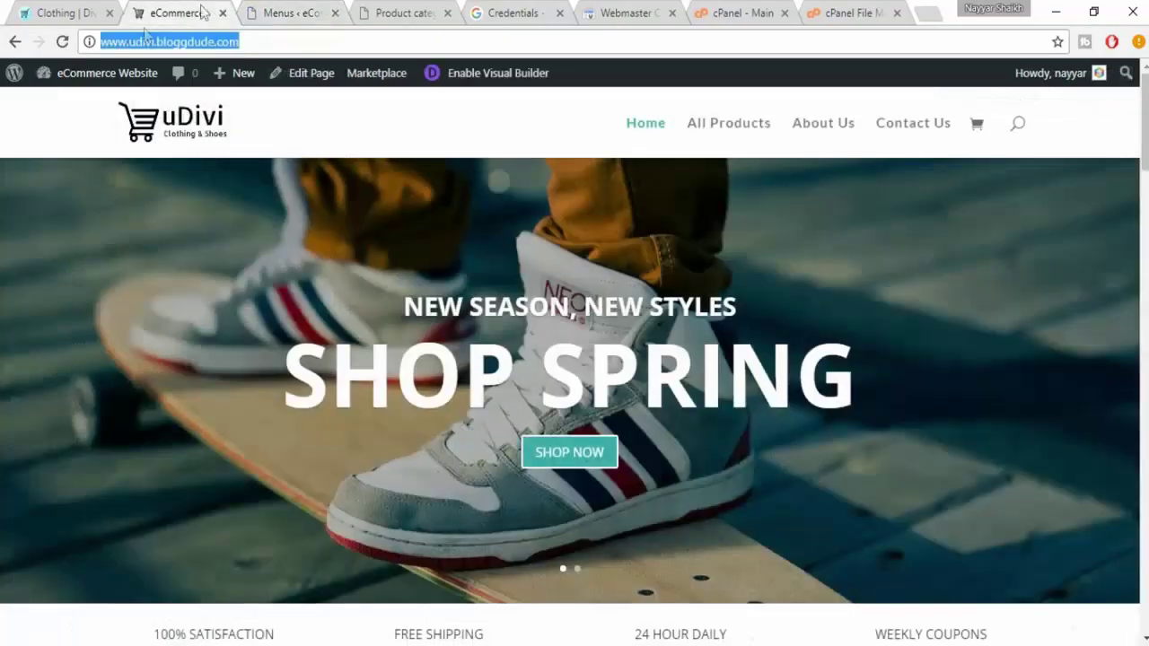
pyautogui.click(60, 42)
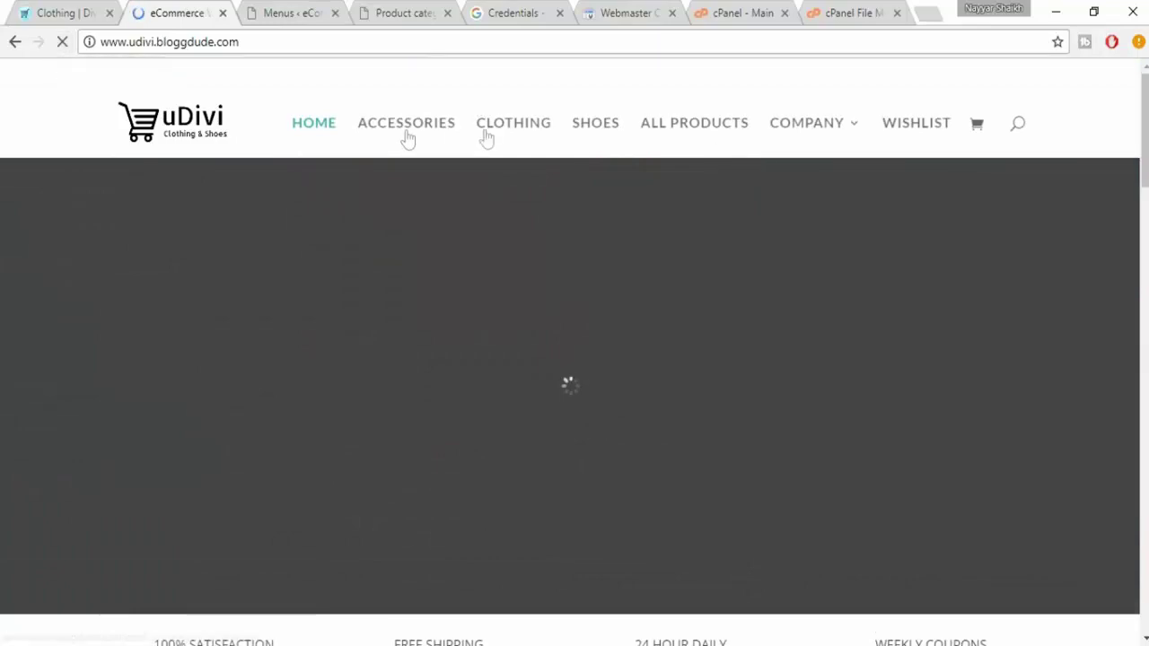
pyautogui.click(40, 5)
pyautogui.click(210, 12)
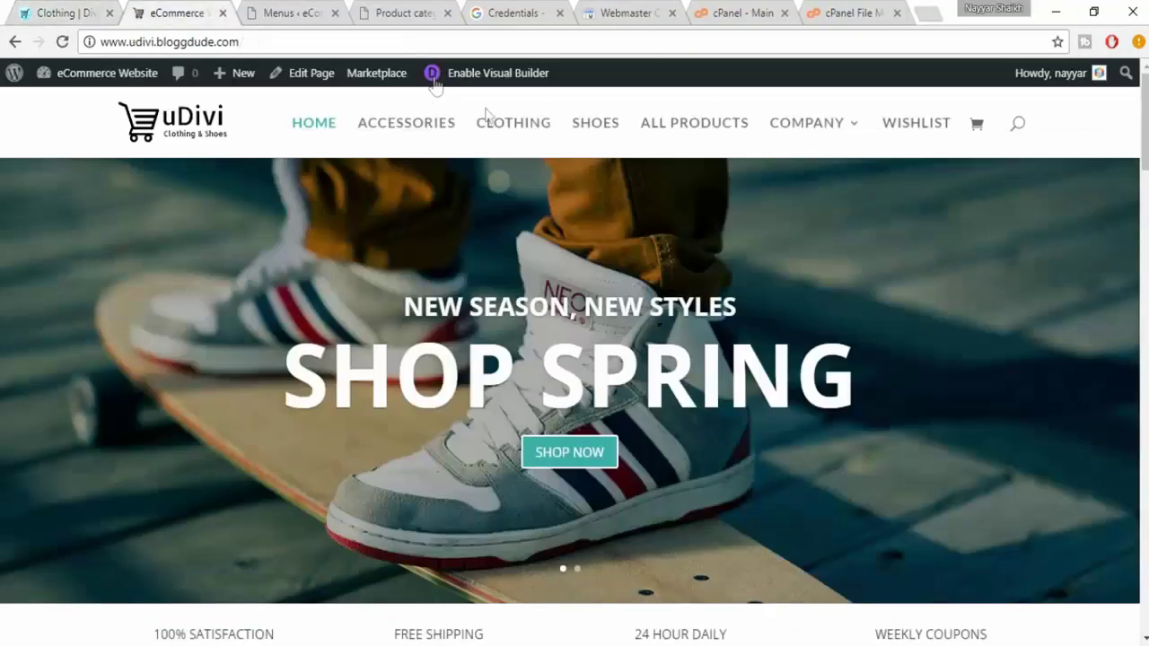
# - Open the uDivi Accessories category page and compare it with the reference Clothing page
pyautogui.moveTo(841, 136)
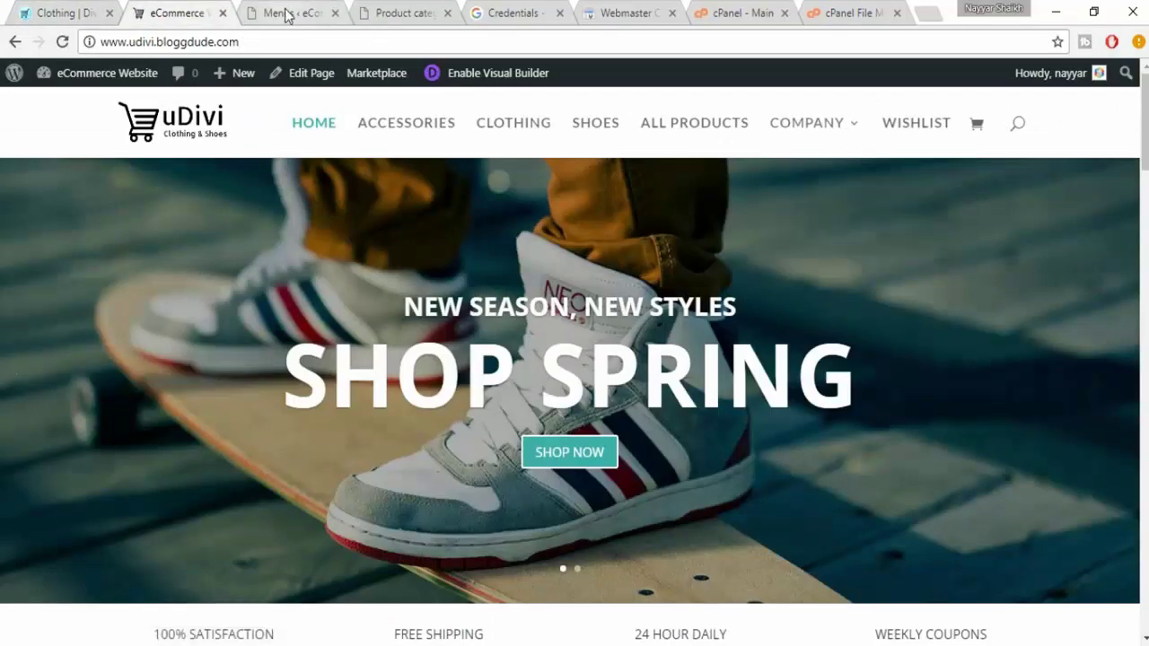
pyautogui.click(45, 13)
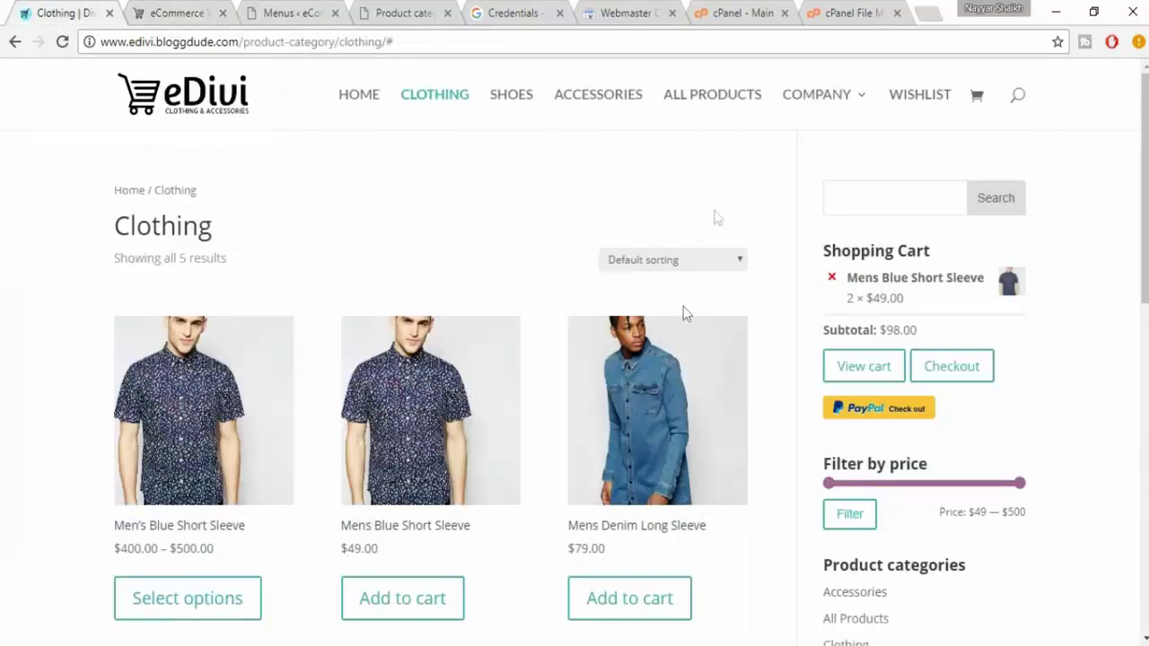
pyautogui.scroll(-10, 939, 284)
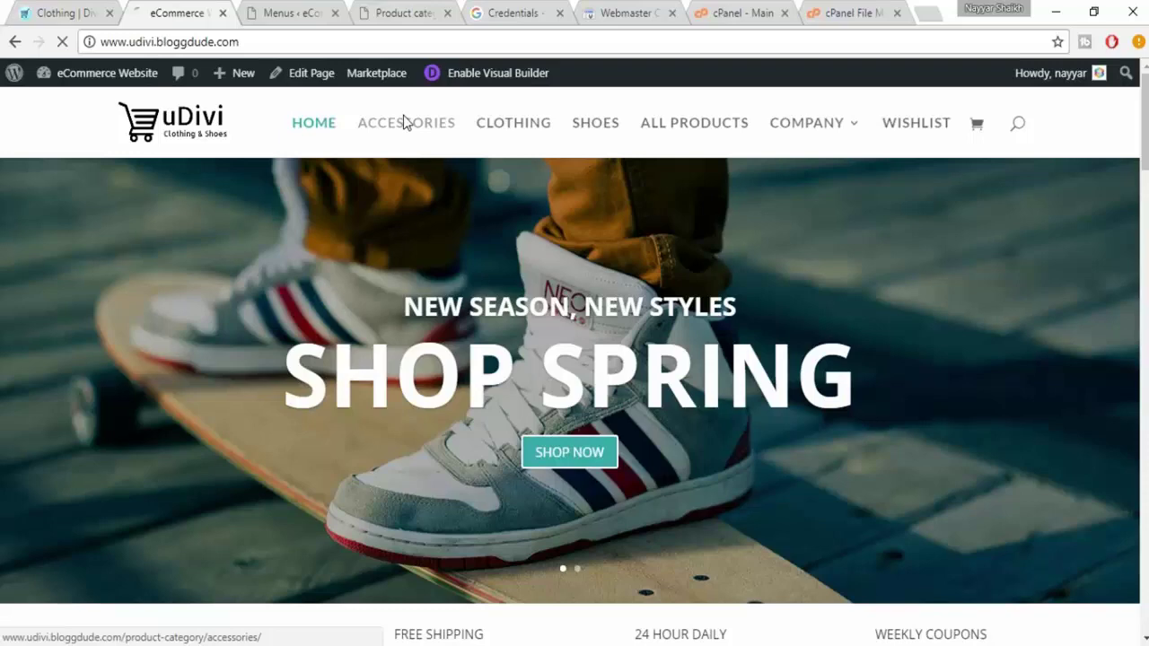
pyautogui.click(403, 115)
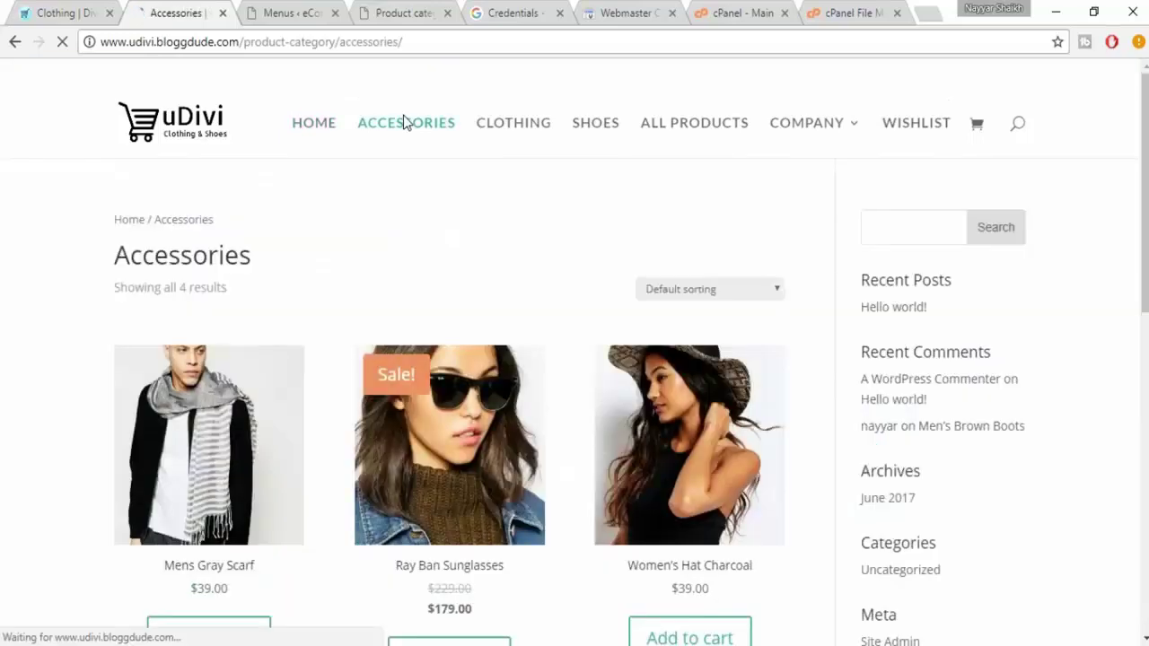
pyautogui.click(64, 11)
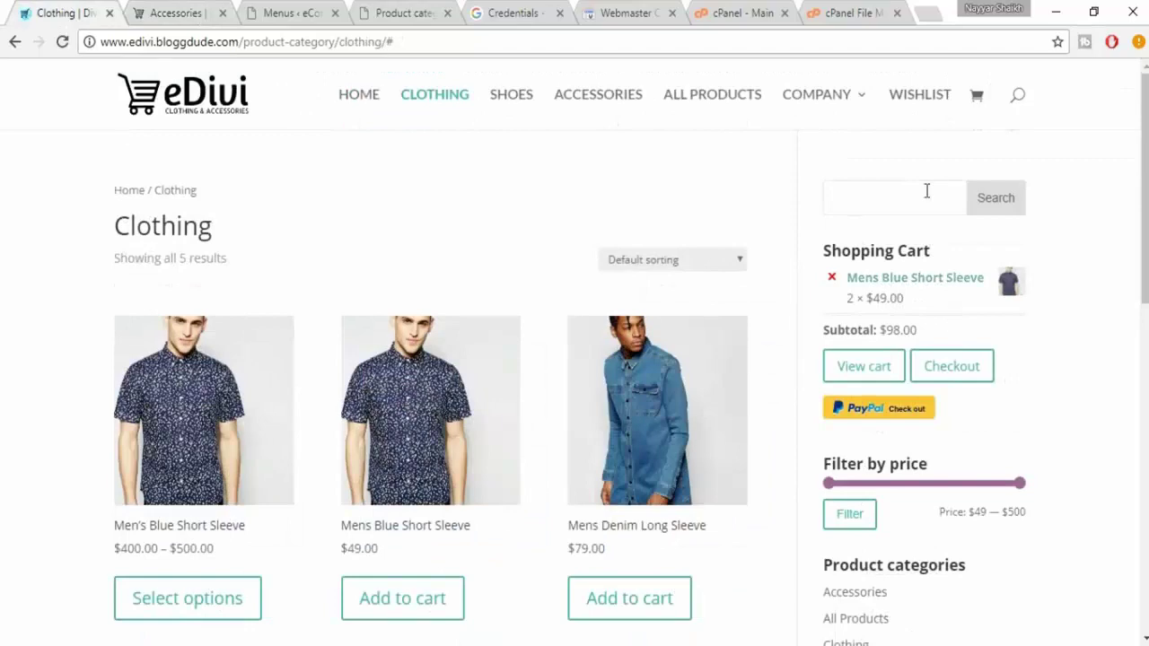
pyautogui.click(153, 10)
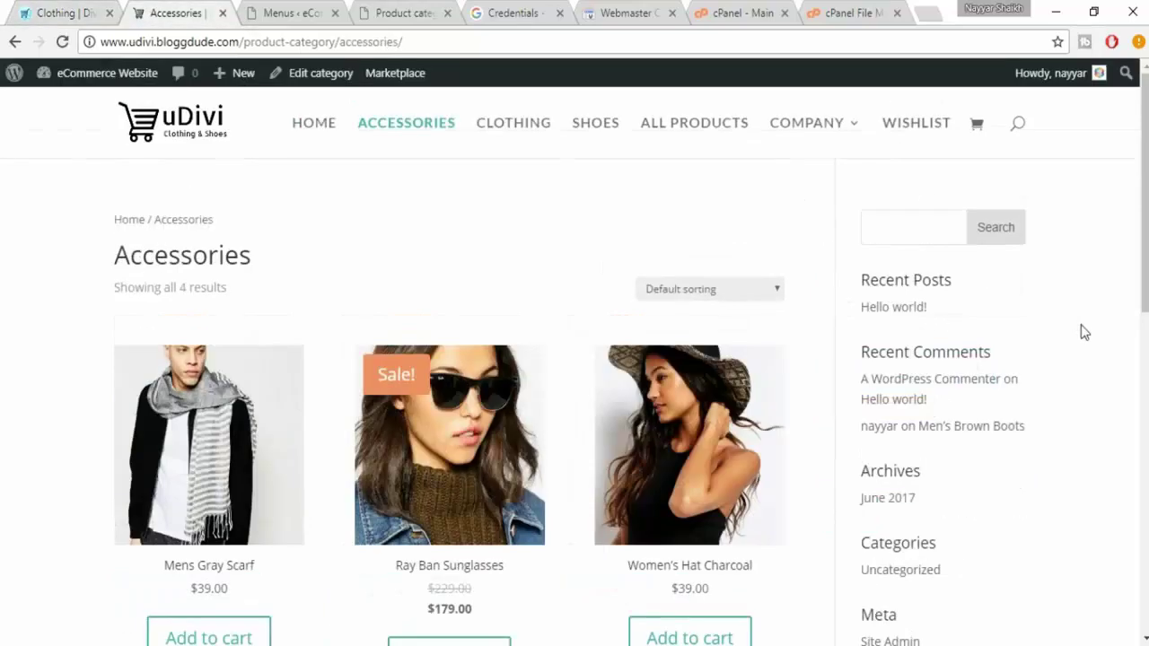
# - Compare the uDivi Accessories page's four products and blog sidebar with the Clothing reference page
pyautogui.hotkey('ctrl', 'pageup')
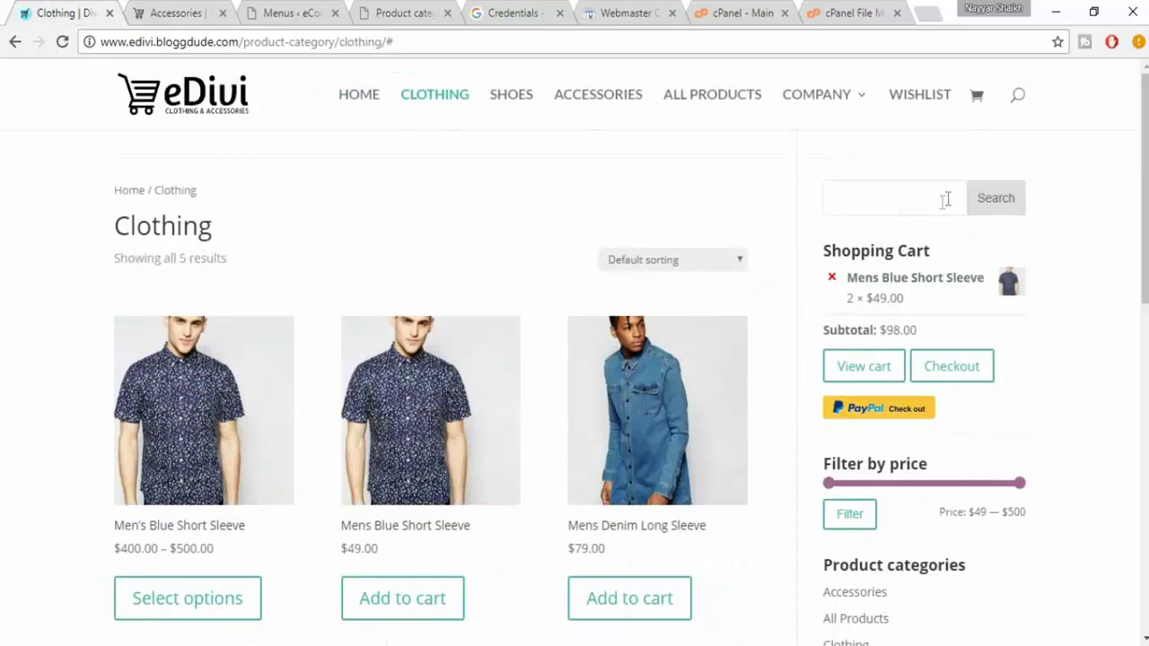
pyautogui.click(173, 9)
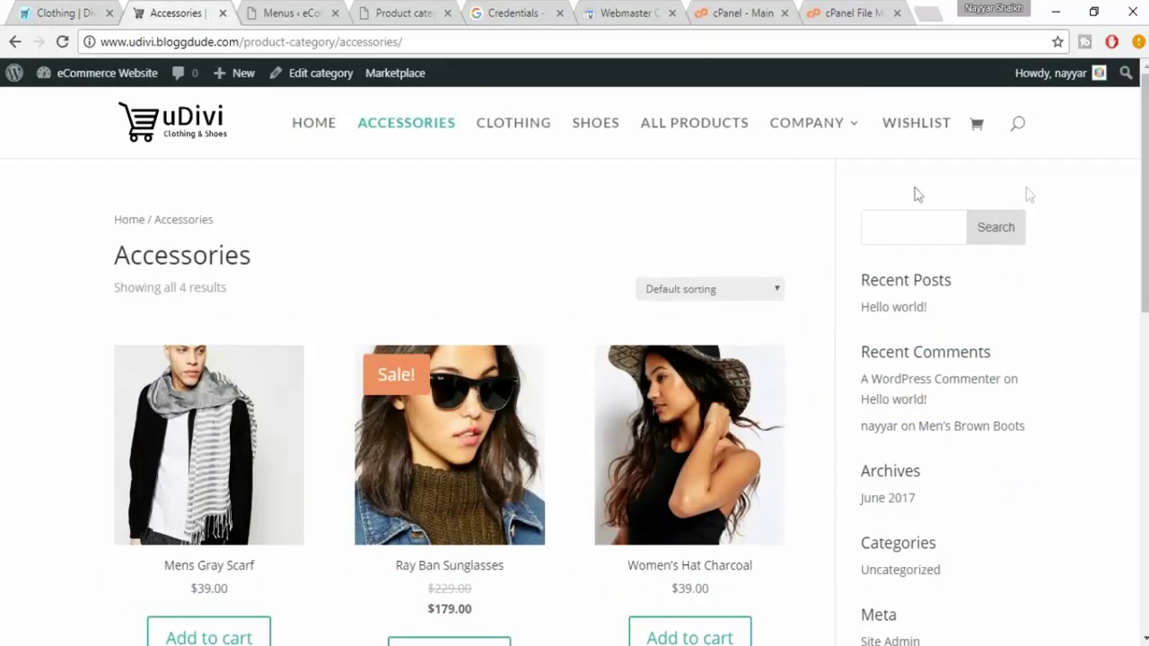
pyautogui.click(101, 7)
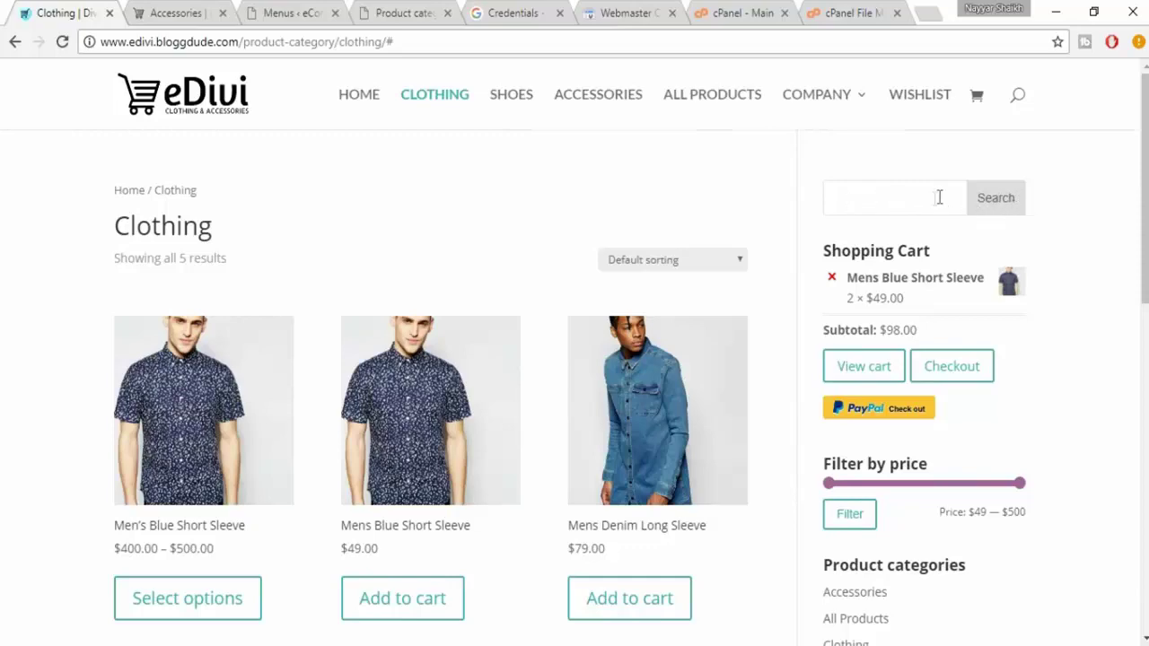
pyautogui.click(195, 7)
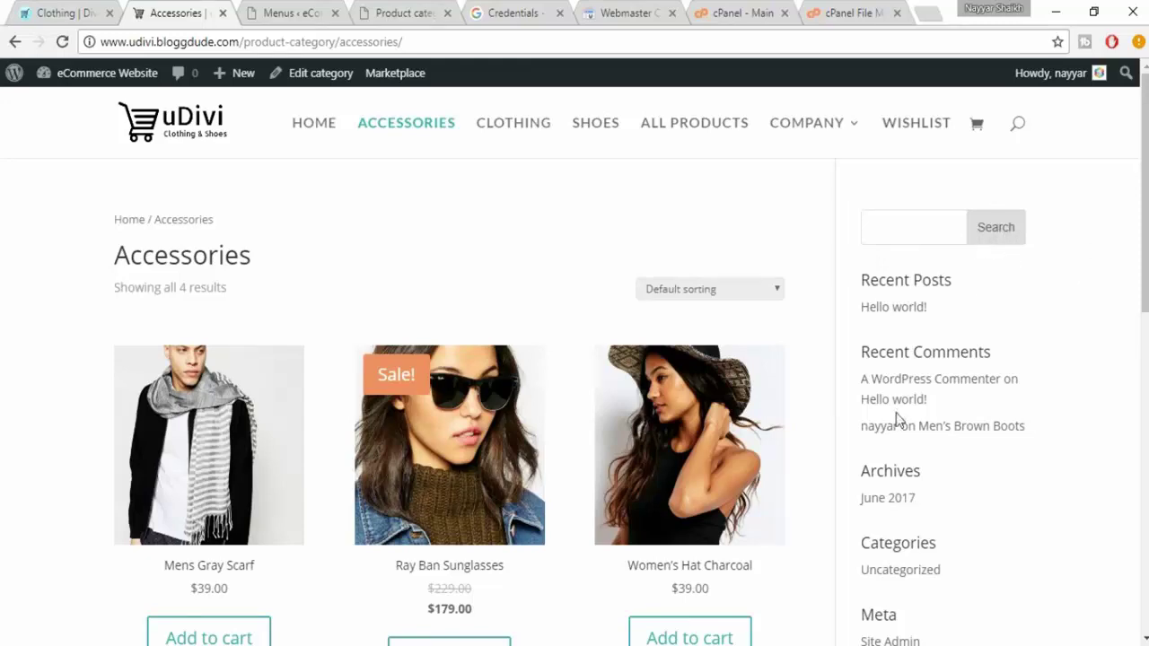
pyautogui.scroll(-4, 917, 508)
pyautogui.scroll(4, 921, 564)
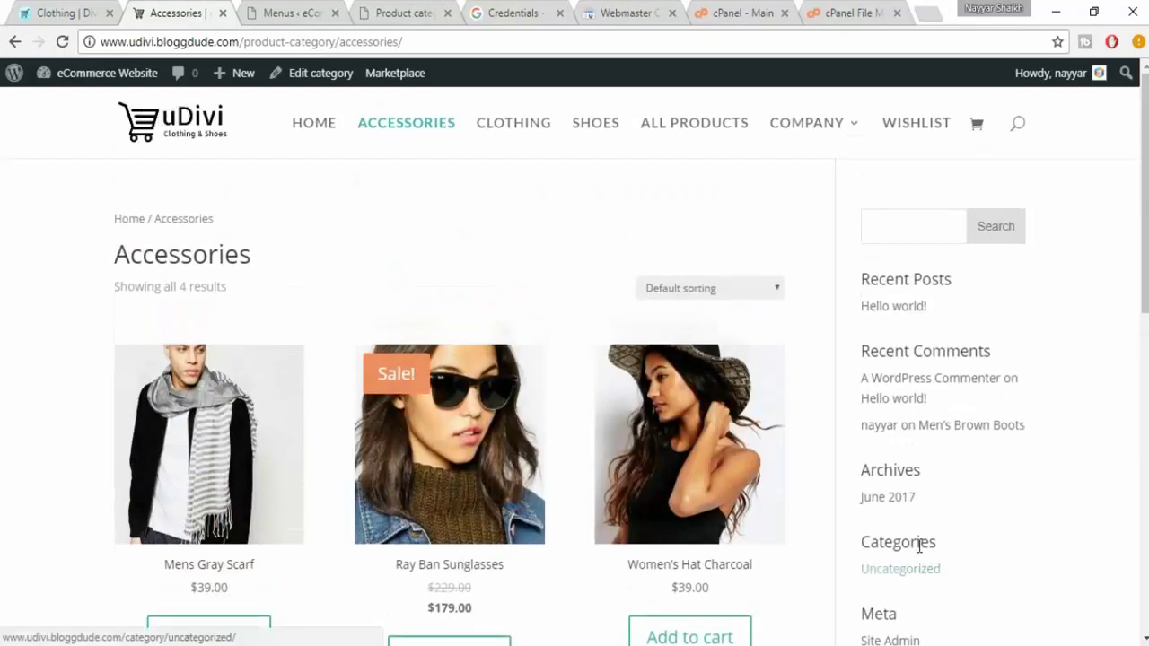
# - Go to the Widgets admin page and delete Recent Posts and Recent Comments from the Sidebar
pyautogui.click(269, 9)
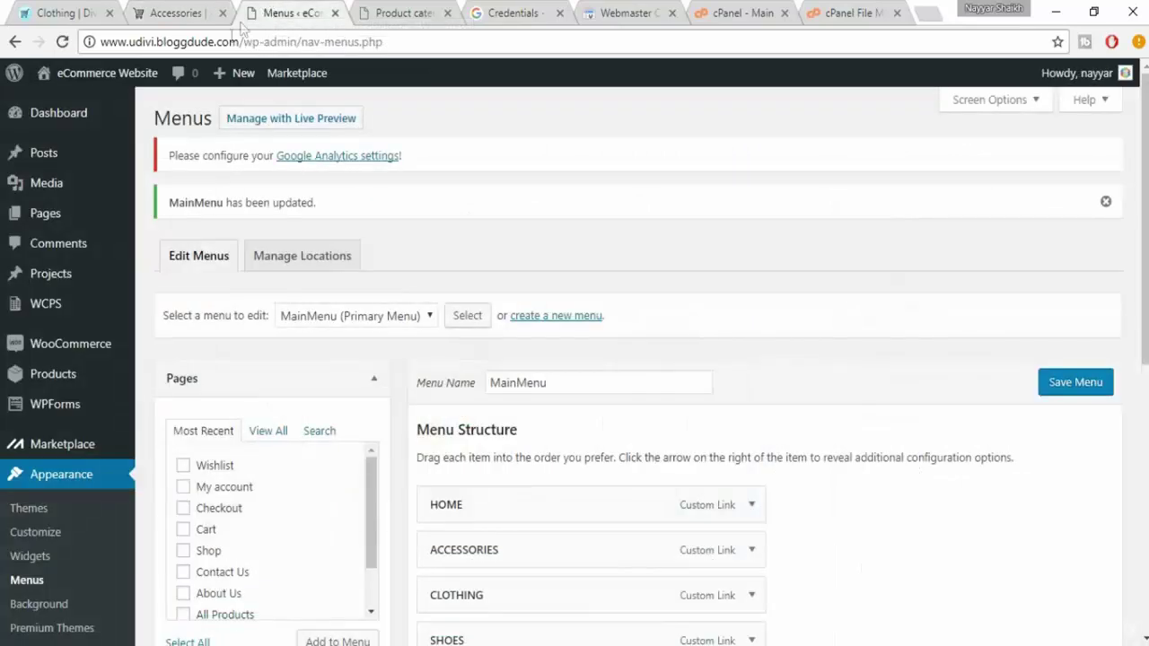
pyautogui.scroll(-3, 54, 404)
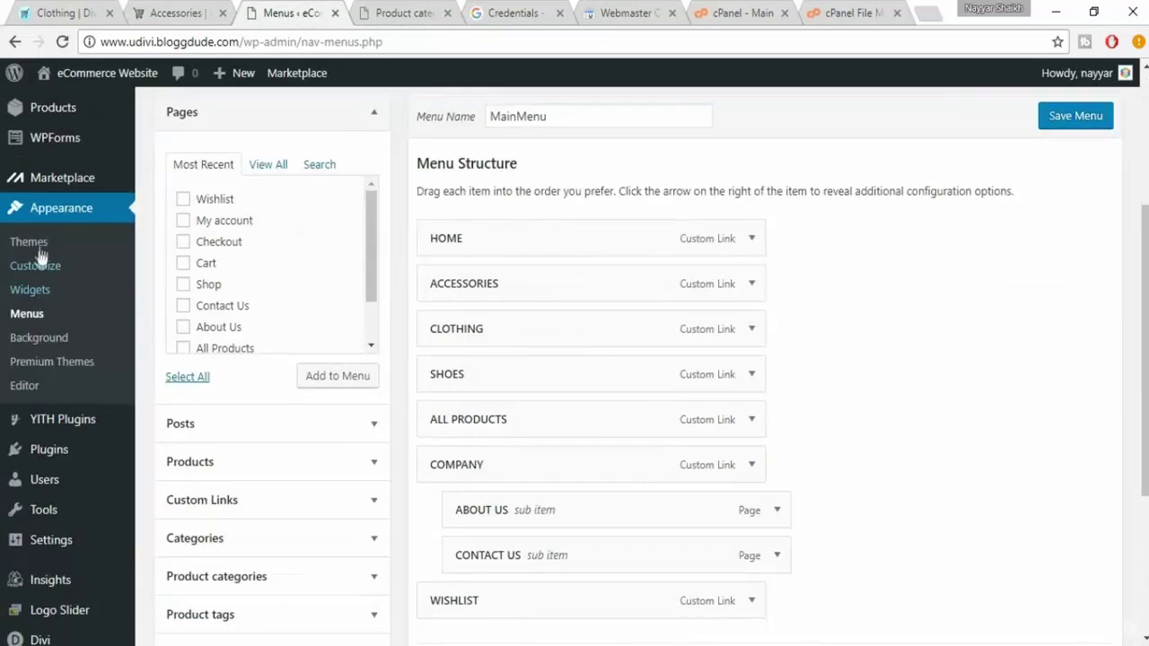
pyautogui.click(36, 291)
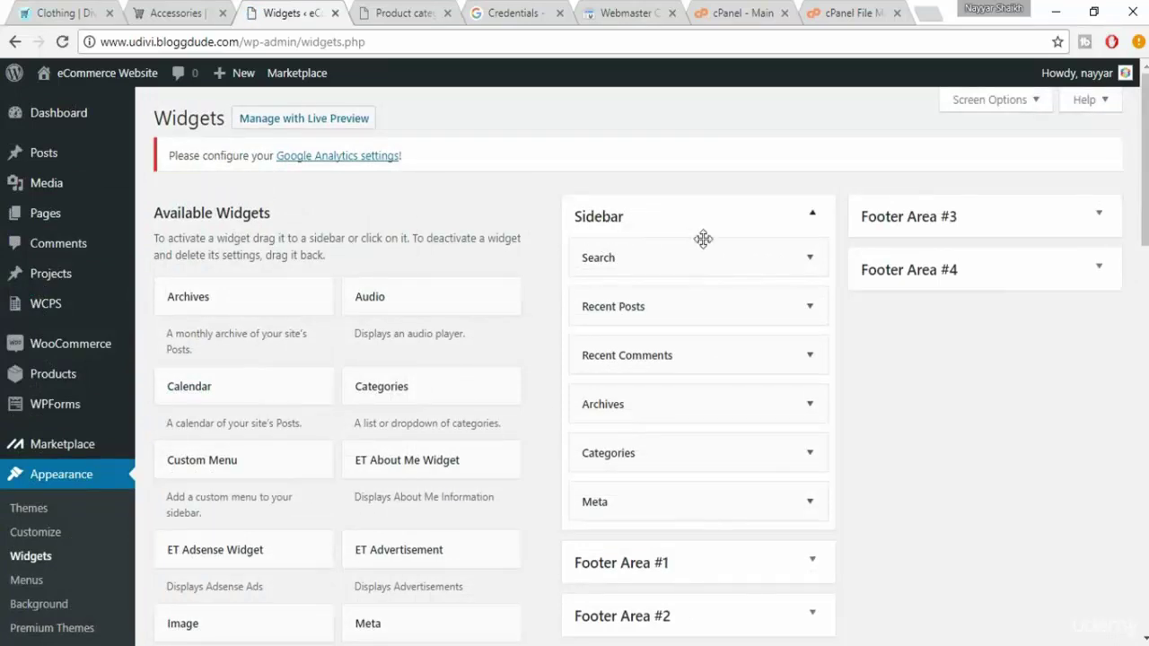
pyautogui.click(768, 296)
pyautogui.click(596, 474)
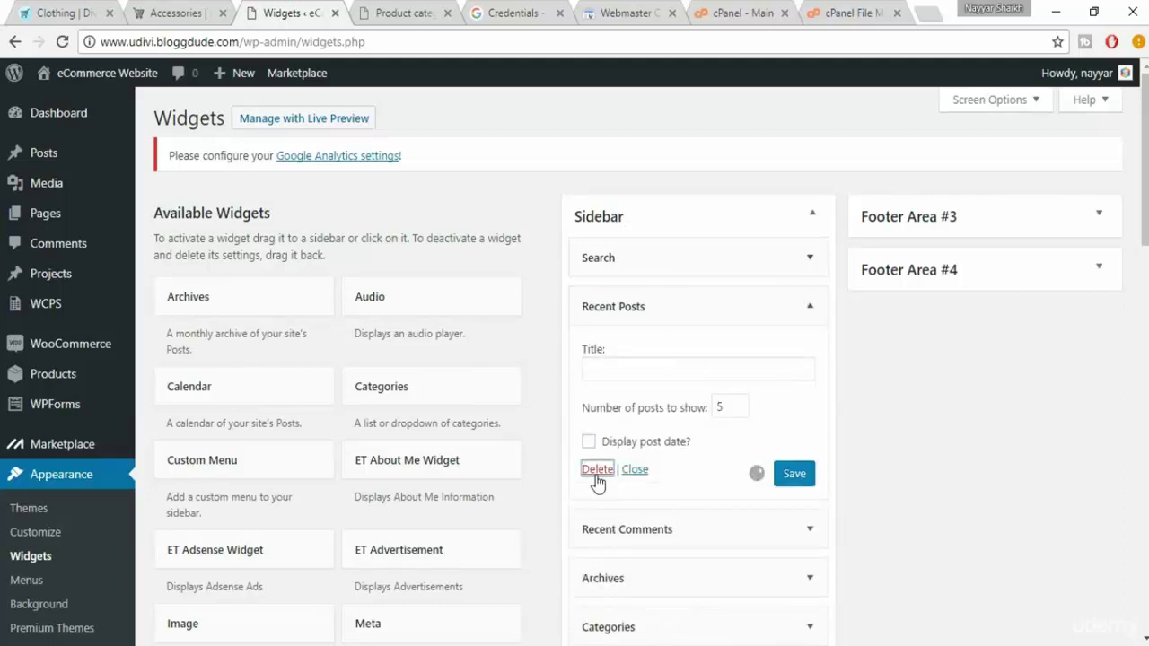
pyautogui.click(810, 306)
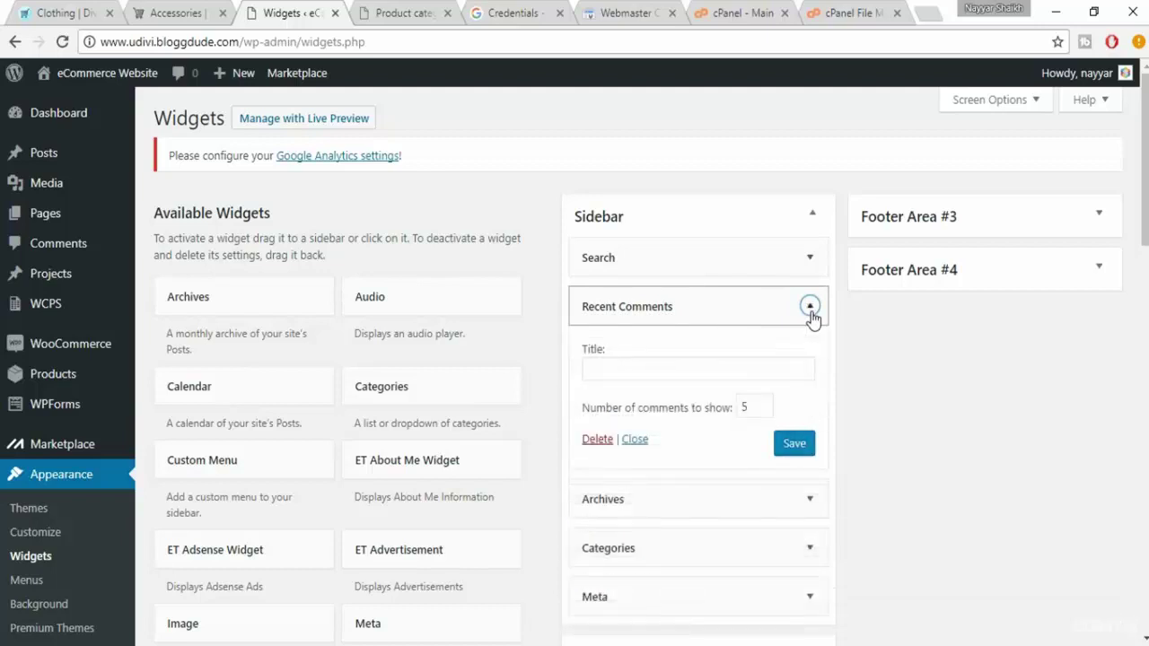
pyautogui.click(588, 442)
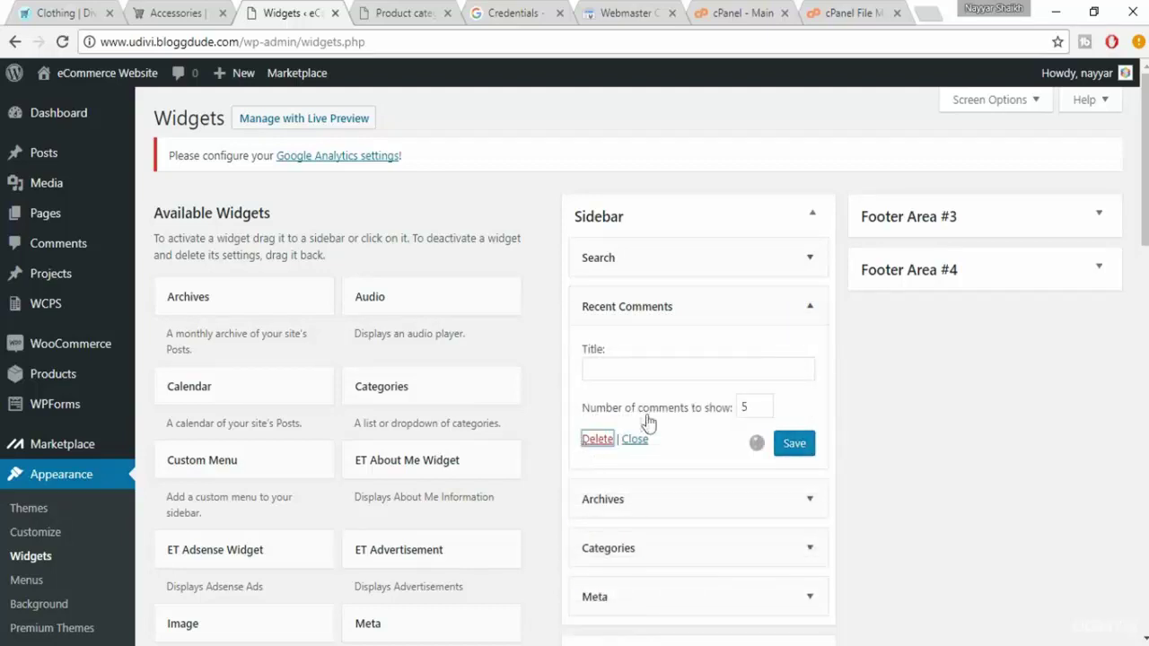
# - Delete the Archives, Categories and Meta widgets from the Sidebar
pyautogui.click(809, 306)
pyautogui.click(599, 452)
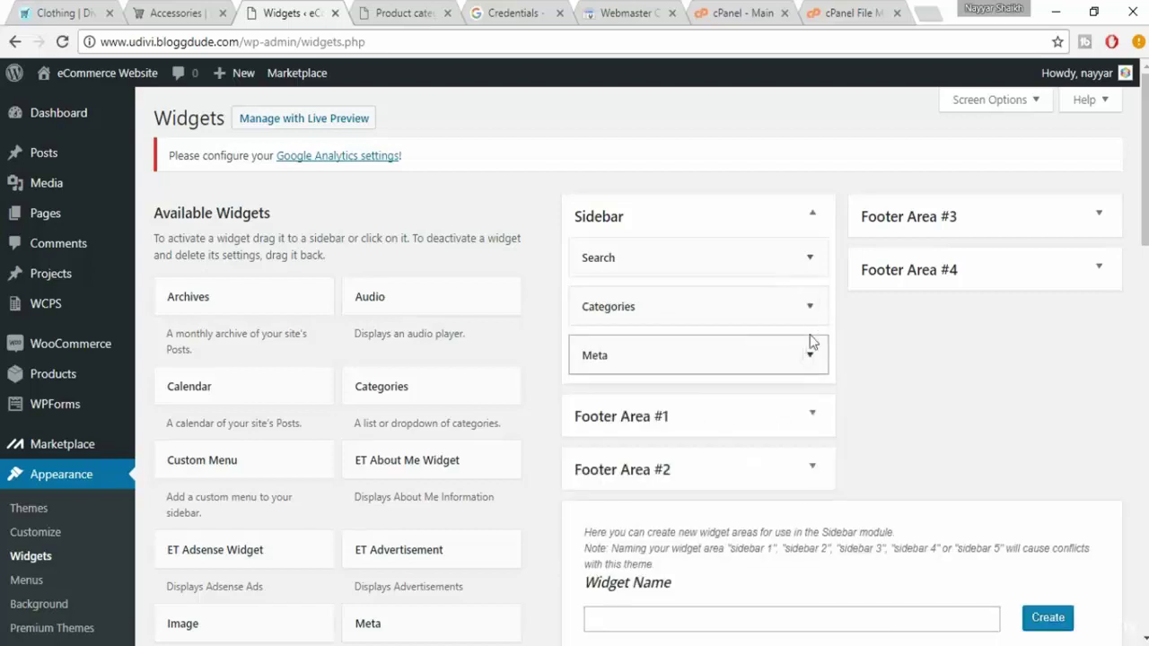
pyautogui.click(810, 306)
pyautogui.click(596, 470)
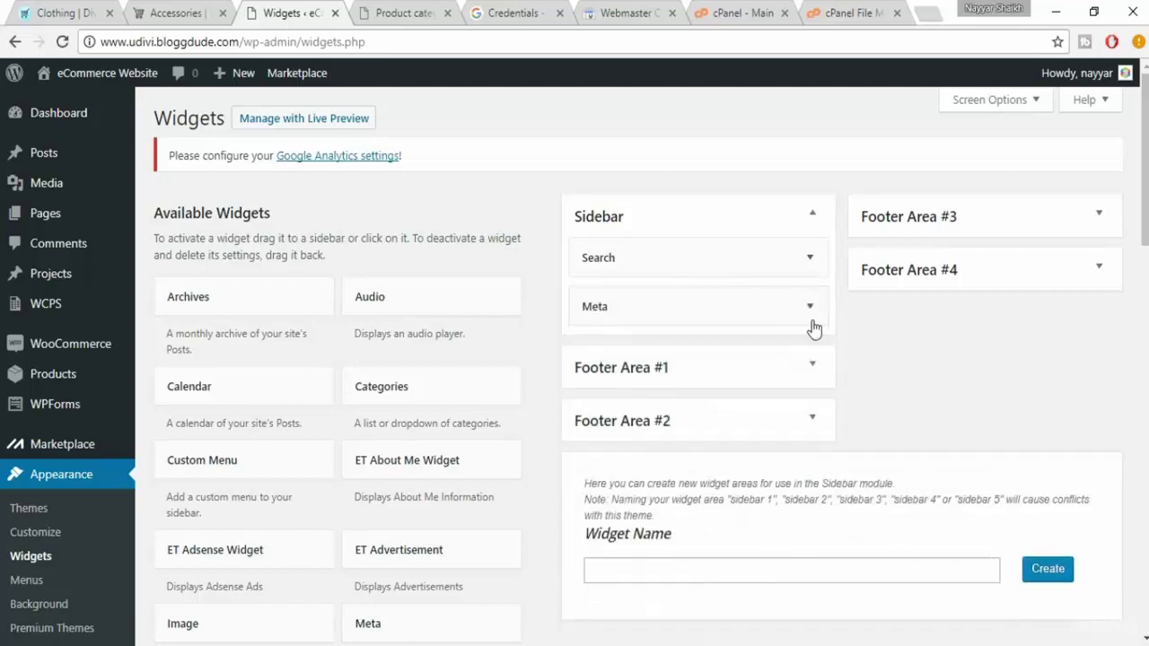
pyautogui.click(596, 401)
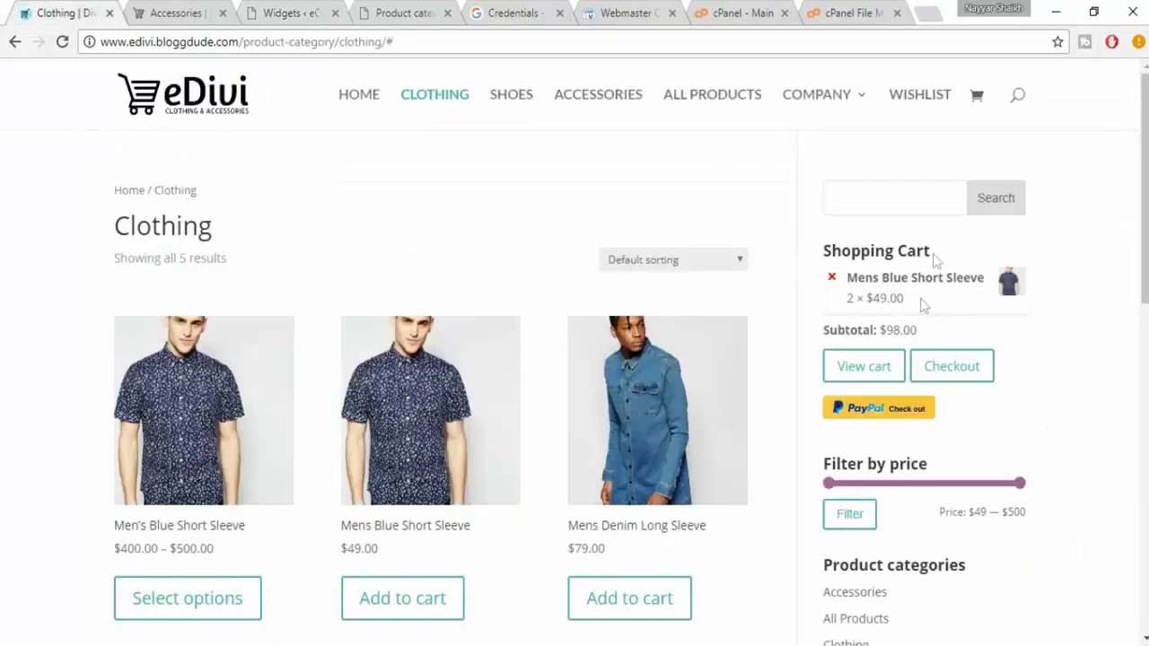
# - Add the WooCommerce cart widget to the Sidebar
pyautogui.click(286, 12)
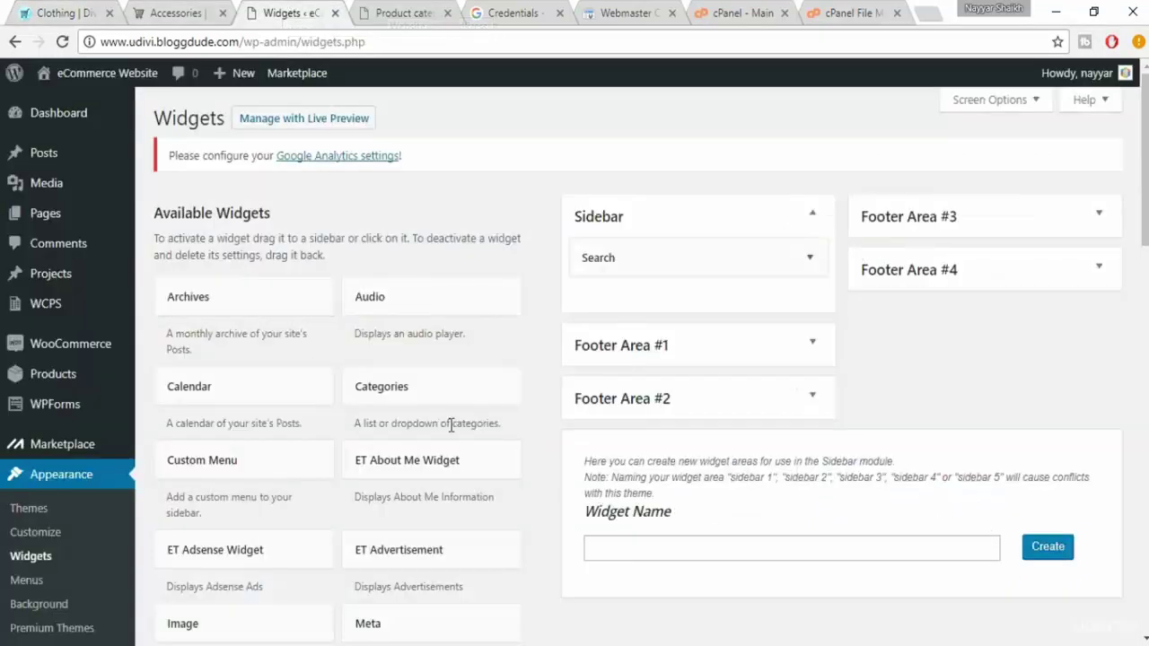
pyautogui.scroll(-5, 450, 426)
pyautogui.scroll(-5, 592, 425)
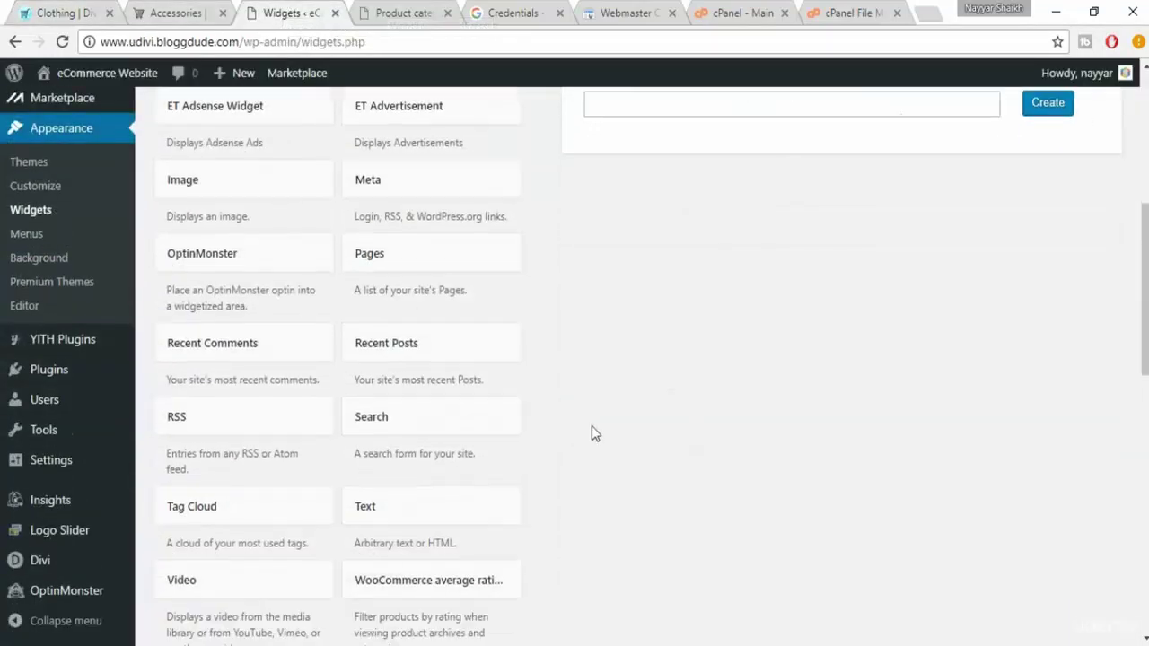
pyautogui.scroll(-5, 592, 427)
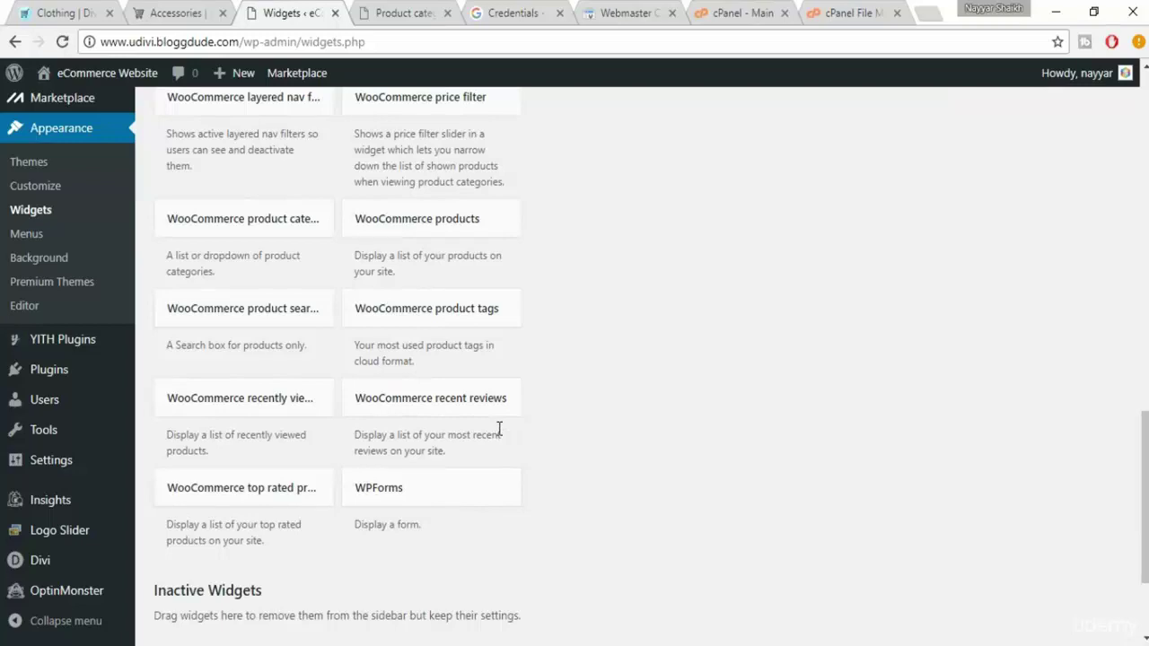
pyautogui.scroll(1, 499, 430)
pyautogui.scroll(2, 500, 435)
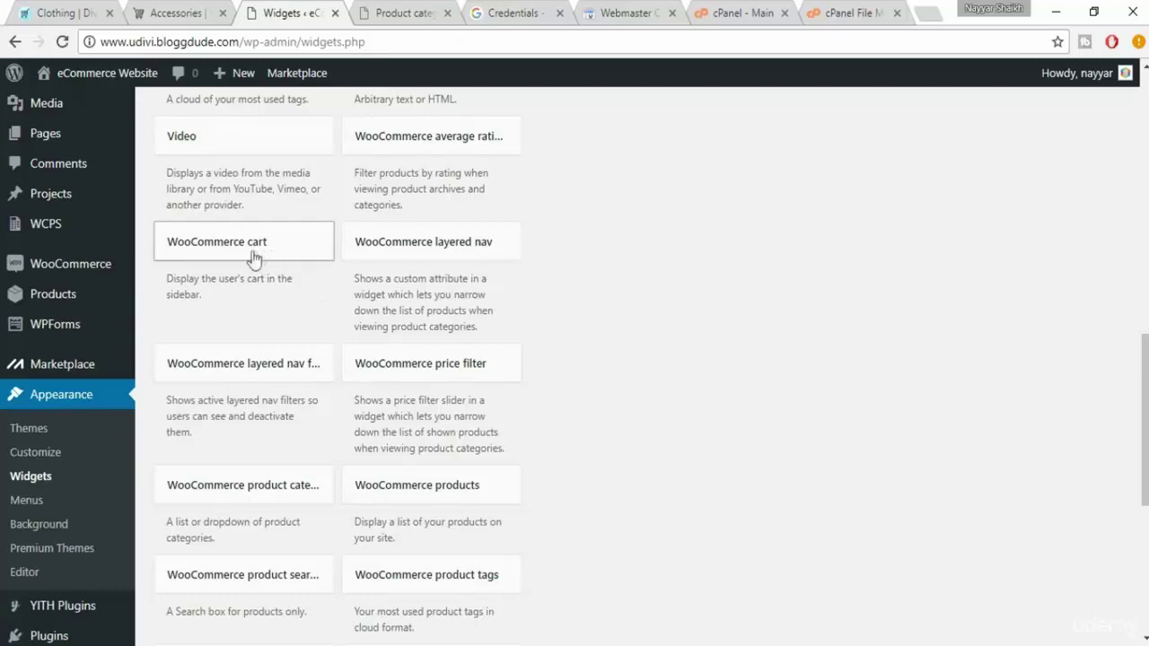
pyautogui.click(256, 257)
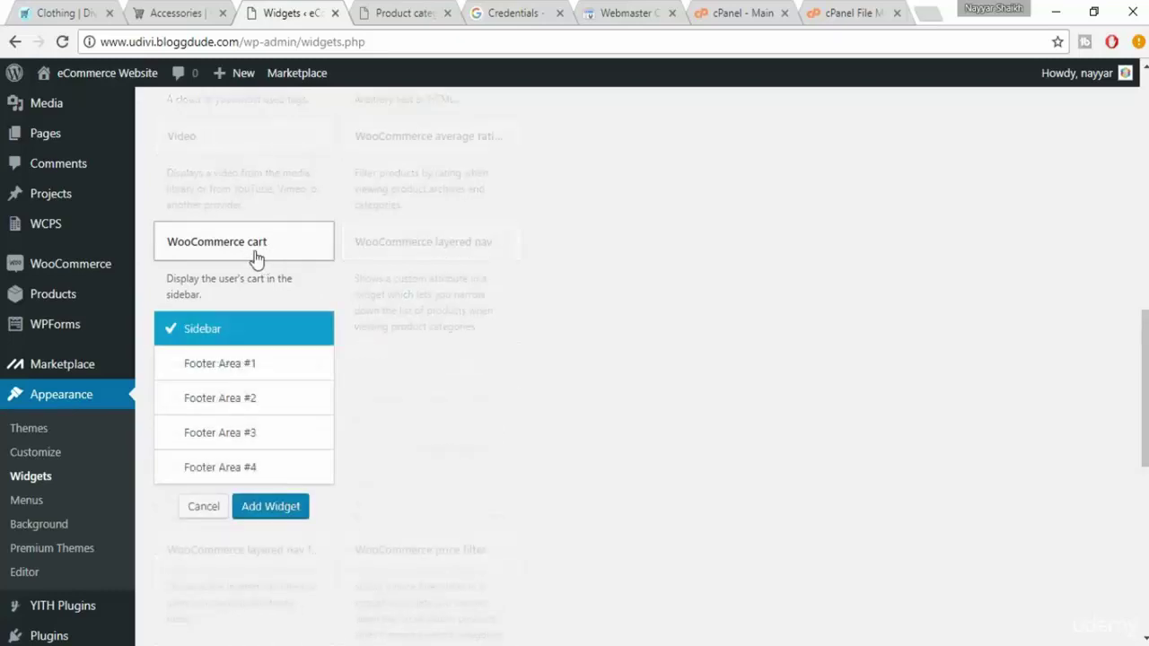
pyautogui.click(281, 517)
# - Retitle the cart widget 'Shopping Cart' and save it
pyautogui.doubleClick(666, 348)
pyautogui.write('SH')
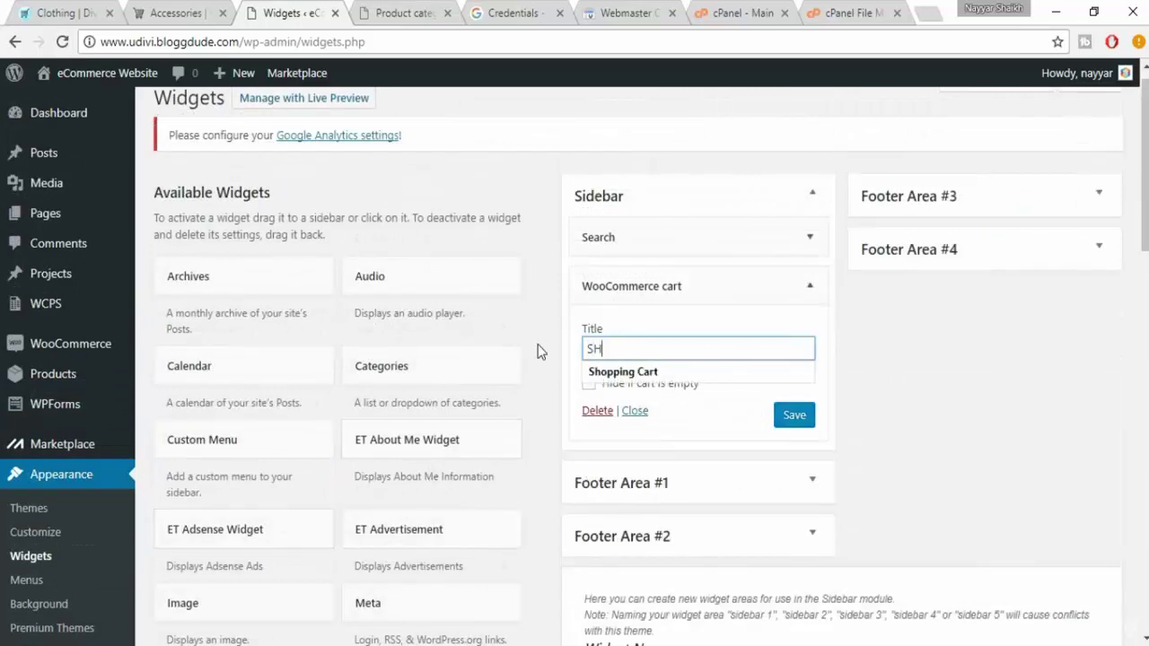
pyautogui.click(646, 371)
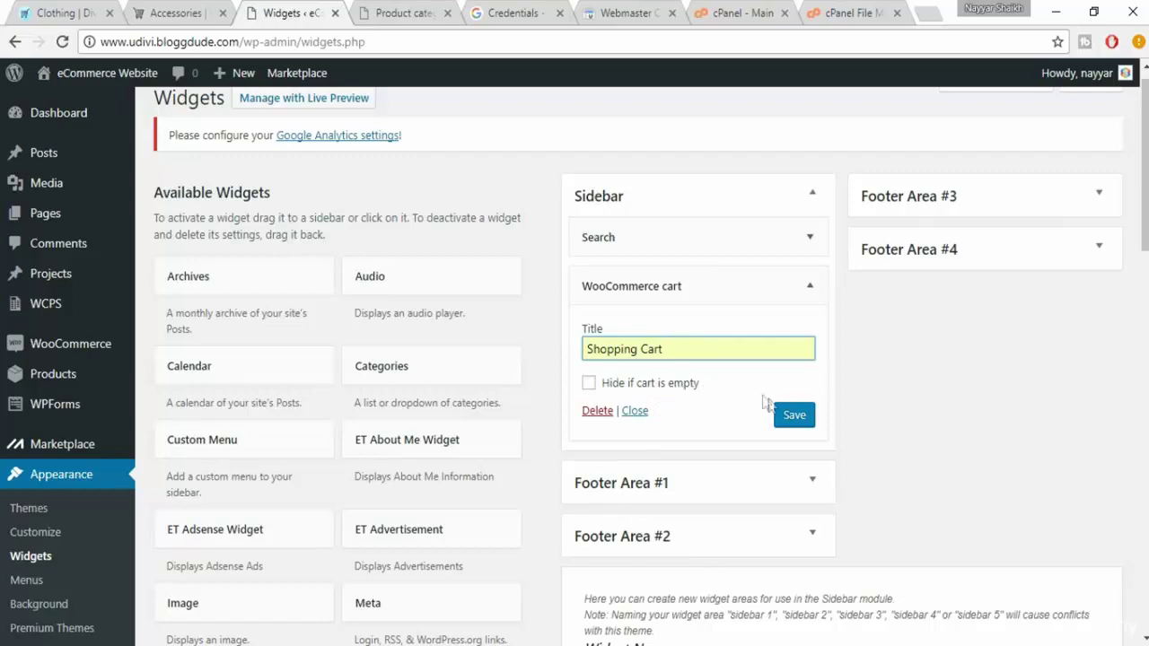
pyautogui.click(795, 420)
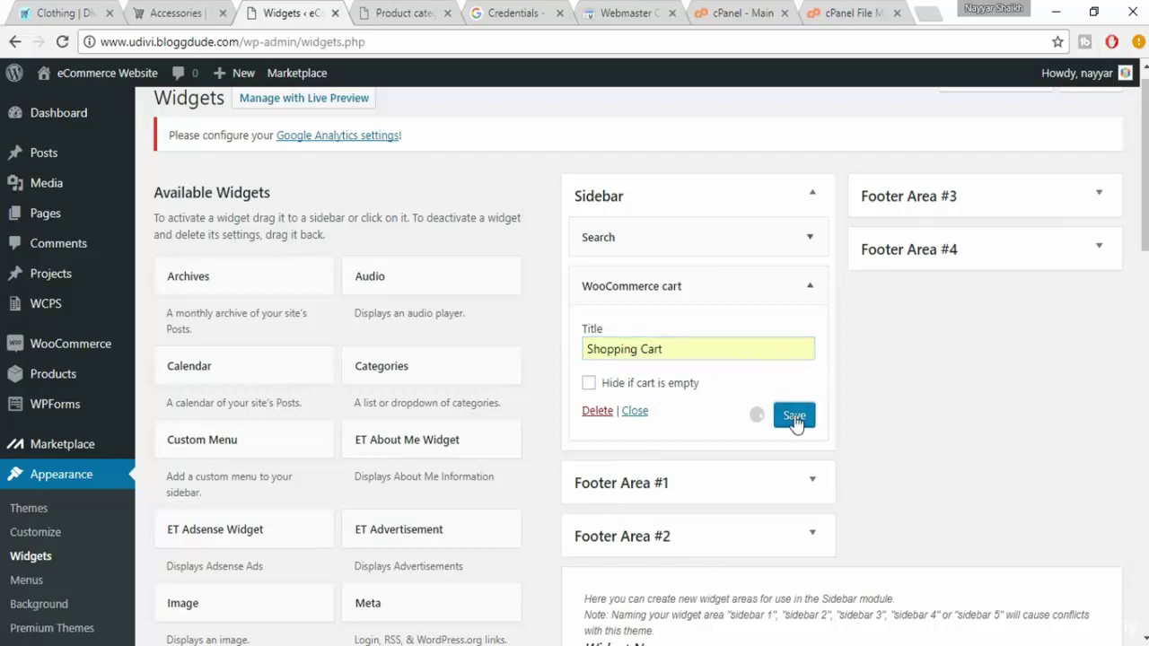
pyautogui.click(810, 287)
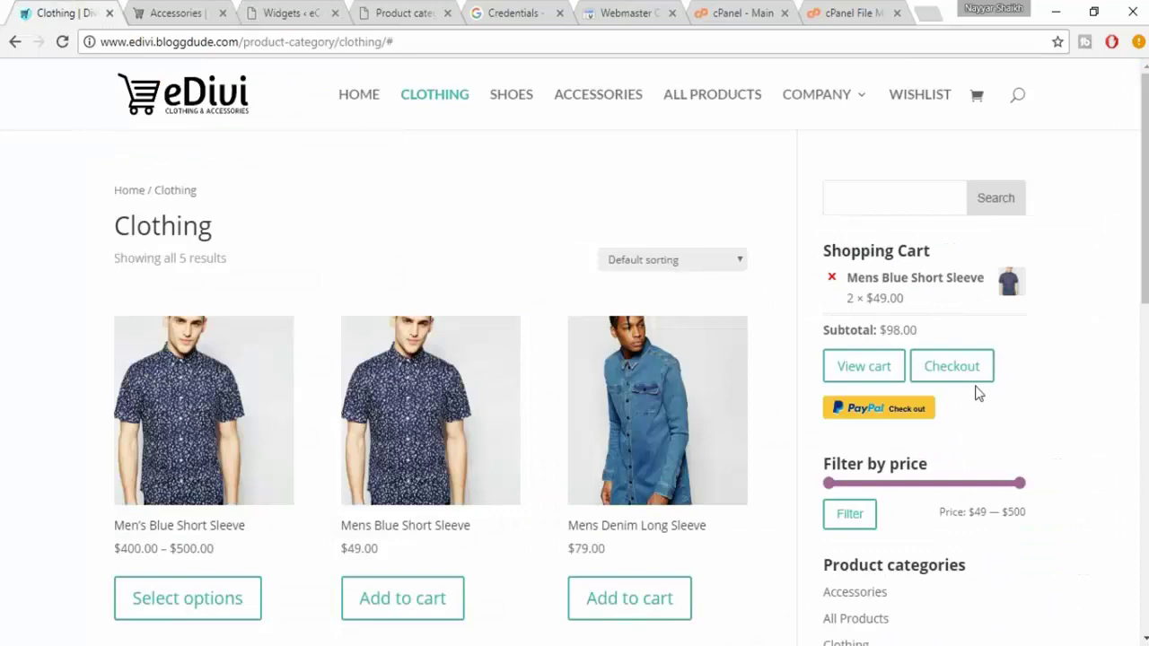
# - Add the WooCommerce price filter widget to the Sidebar and save it as 'Filter by price'
pyautogui.scroll(-2, 978, 395)
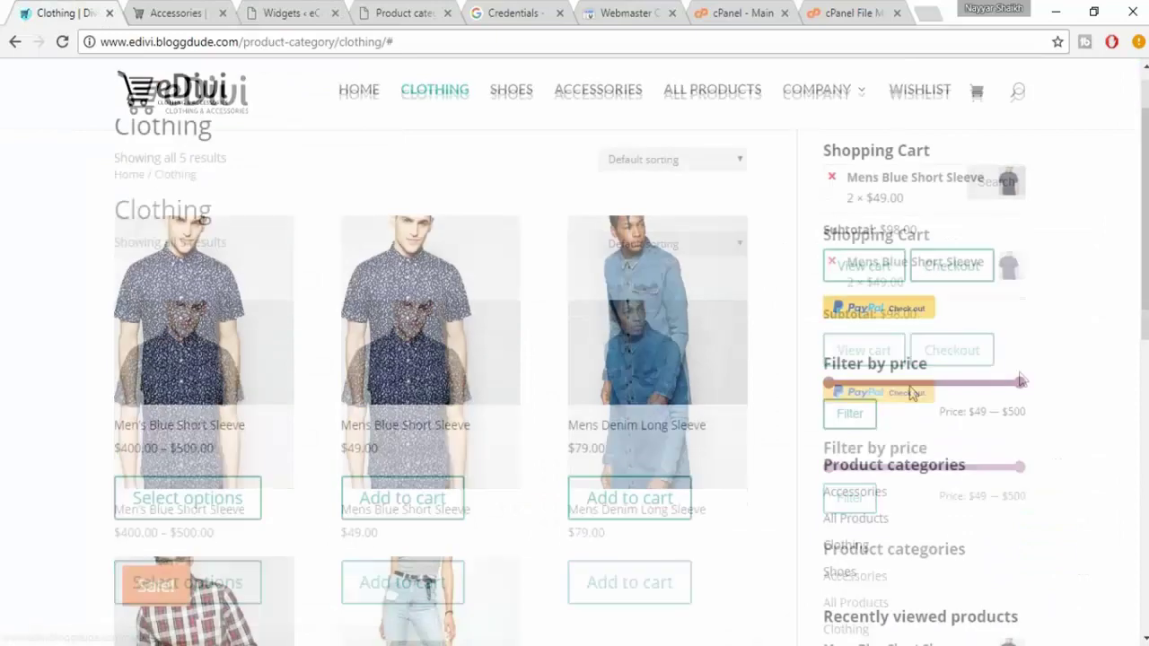
pyautogui.click(294, 11)
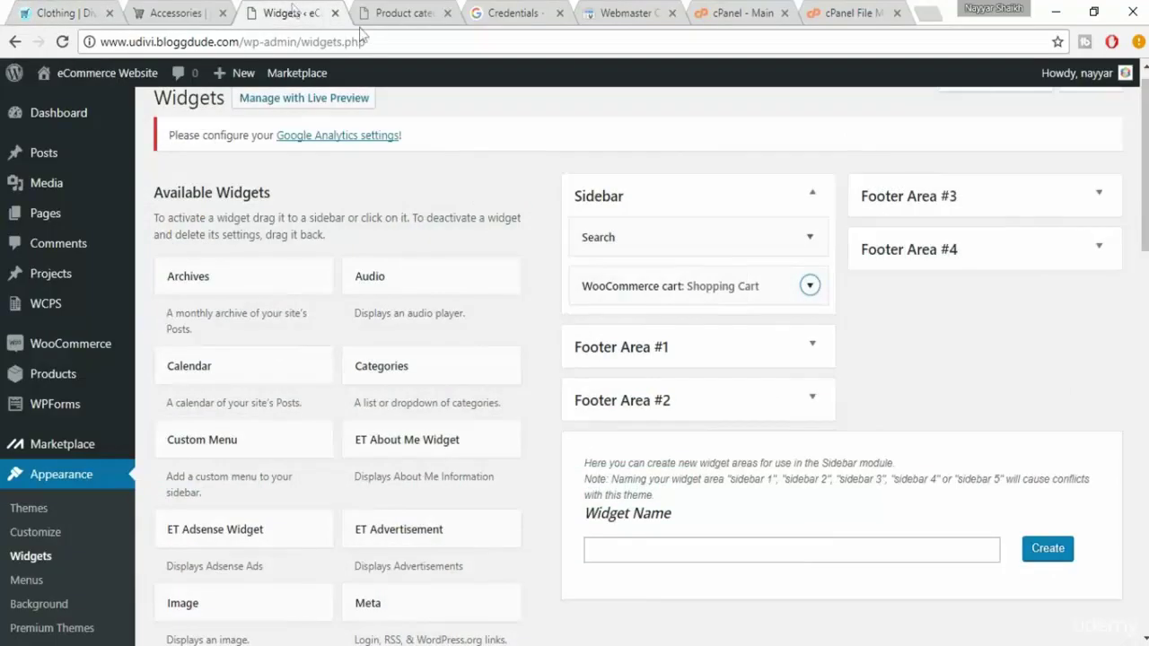
pyautogui.scroll(-8, 482, 400)
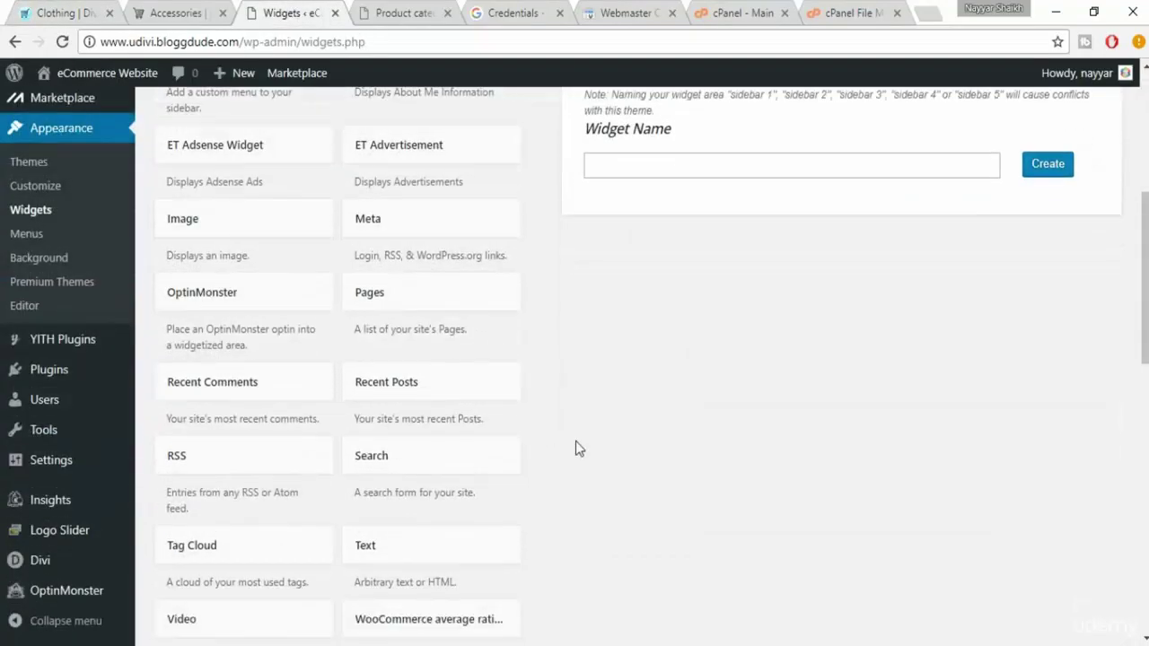
pyautogui.scroll(-3, 680, 429)
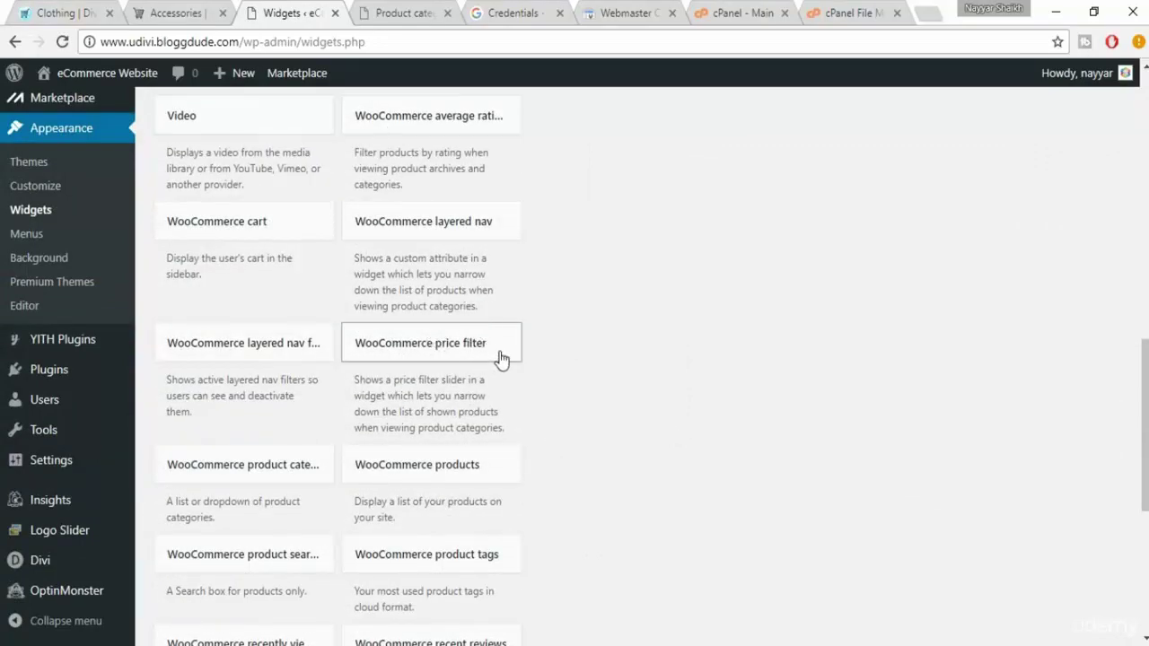
pyautogui.click(505, 350)
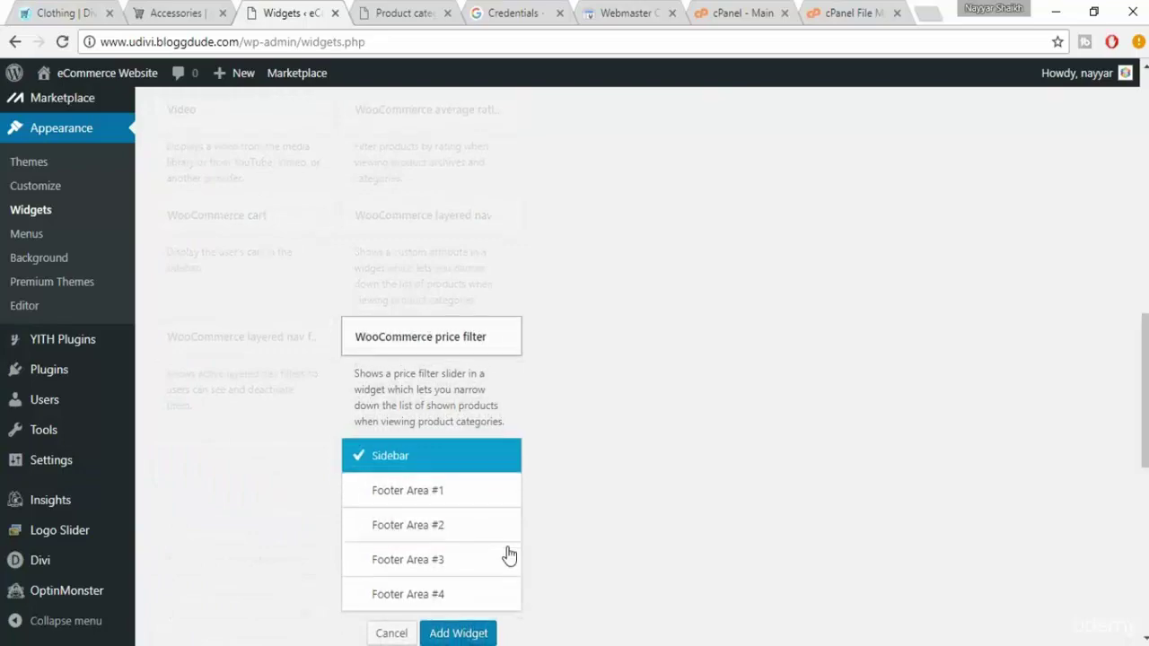
pyautogui.scroll(-2, 505, 554)
pyautogui.click(458, 454)
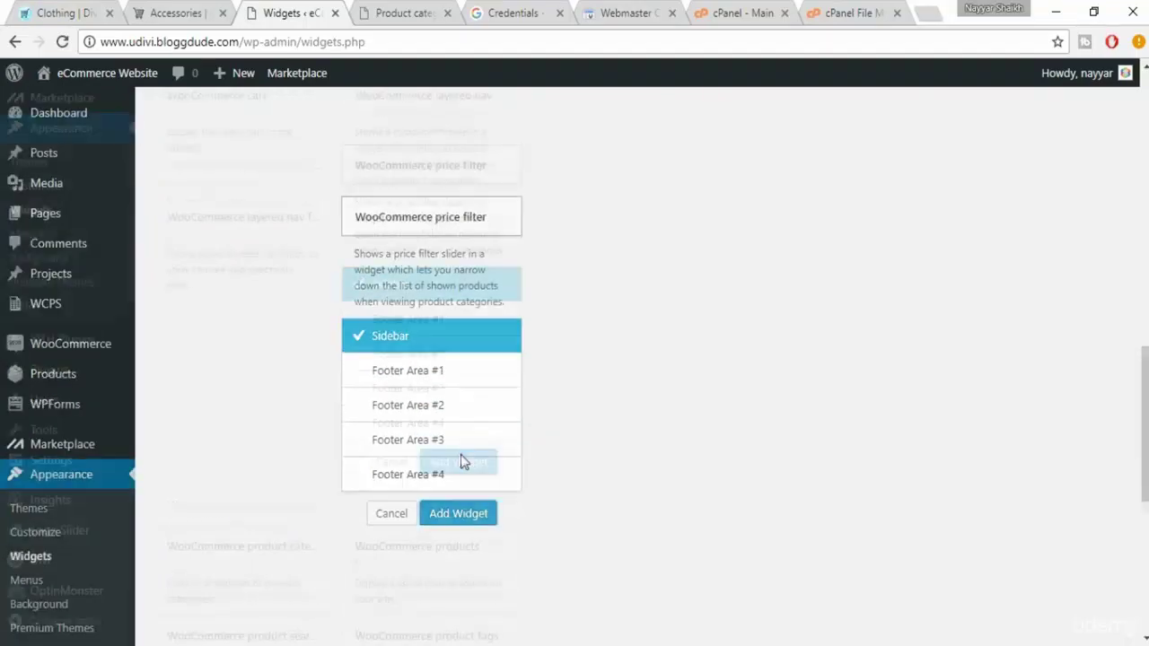
pyautogui.scroll(-1, 701, 317)
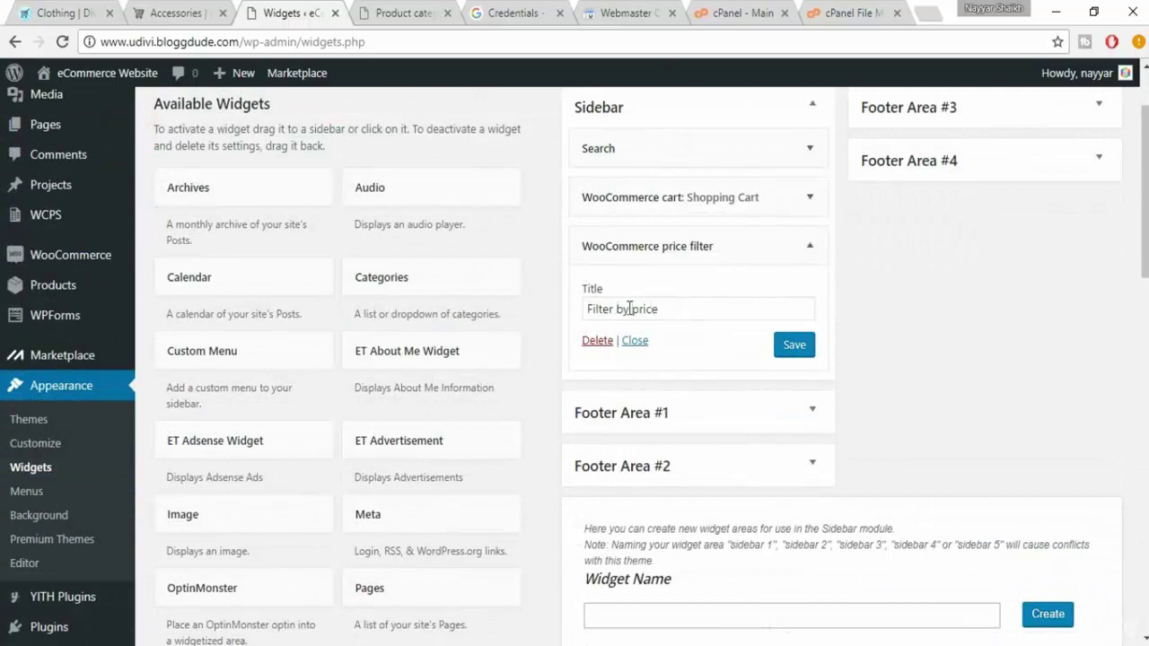
pyautogui.click(794, 355)
pyautogui.click(809, 245)
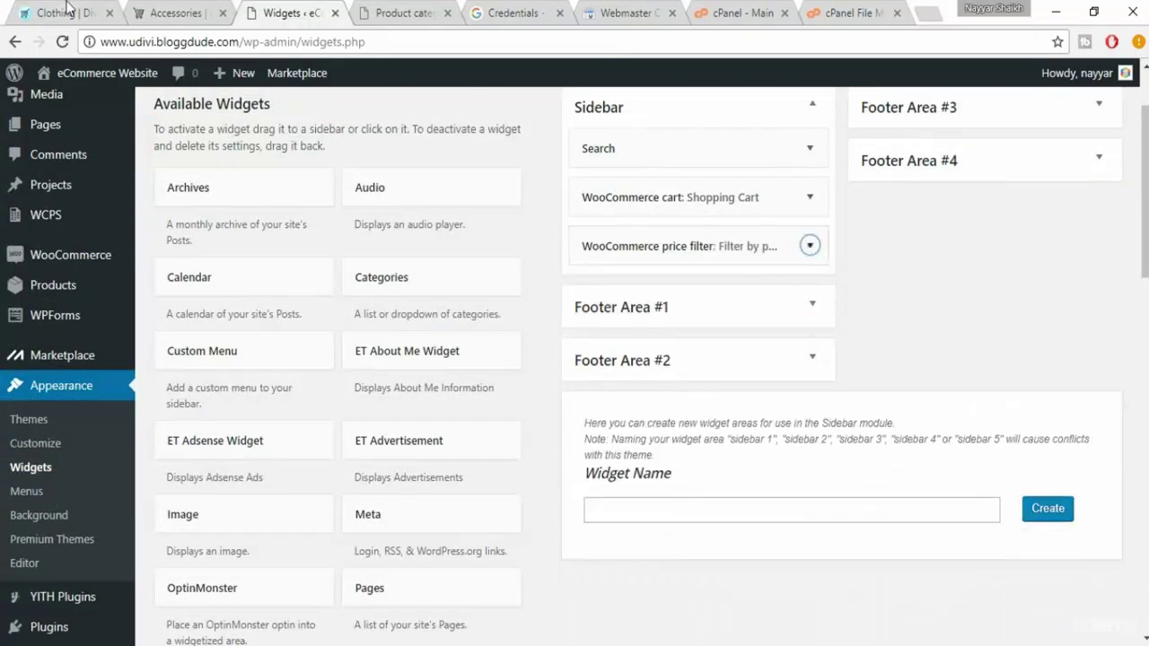
# - Check the Clothing storefront sidebar, then return to the Widgets admin page
pyautogui.click(61, 12)
pyautogui.click(172, 13)
pyautogui.click(55, 9)
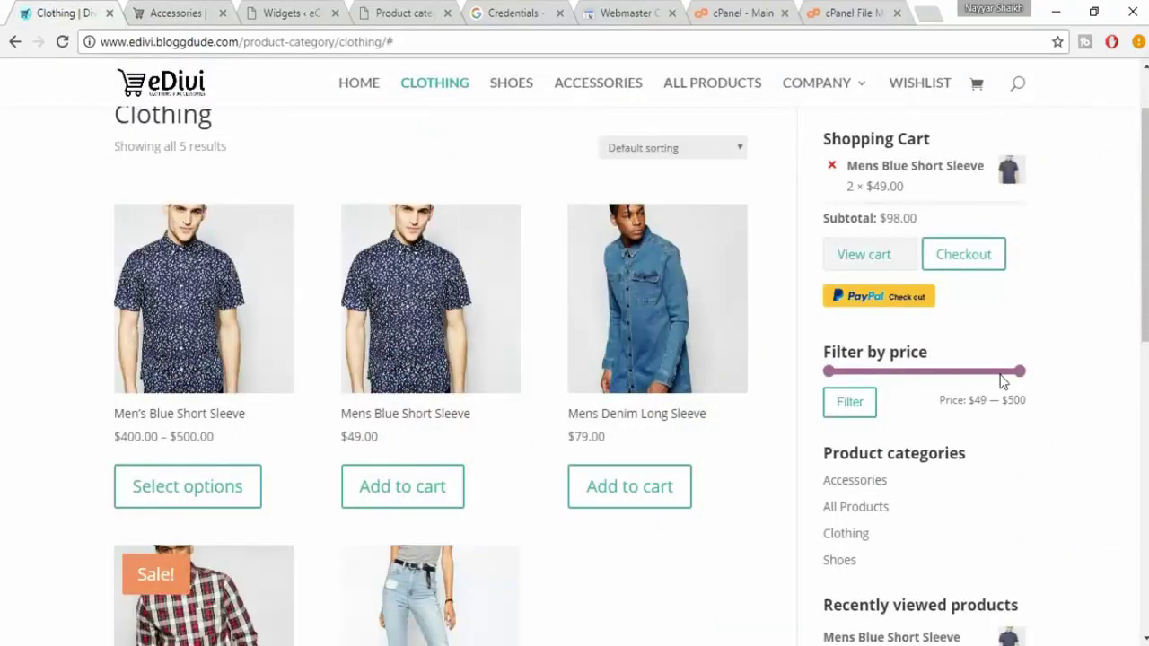
pyautogui.scroll(-2, 852, 320)
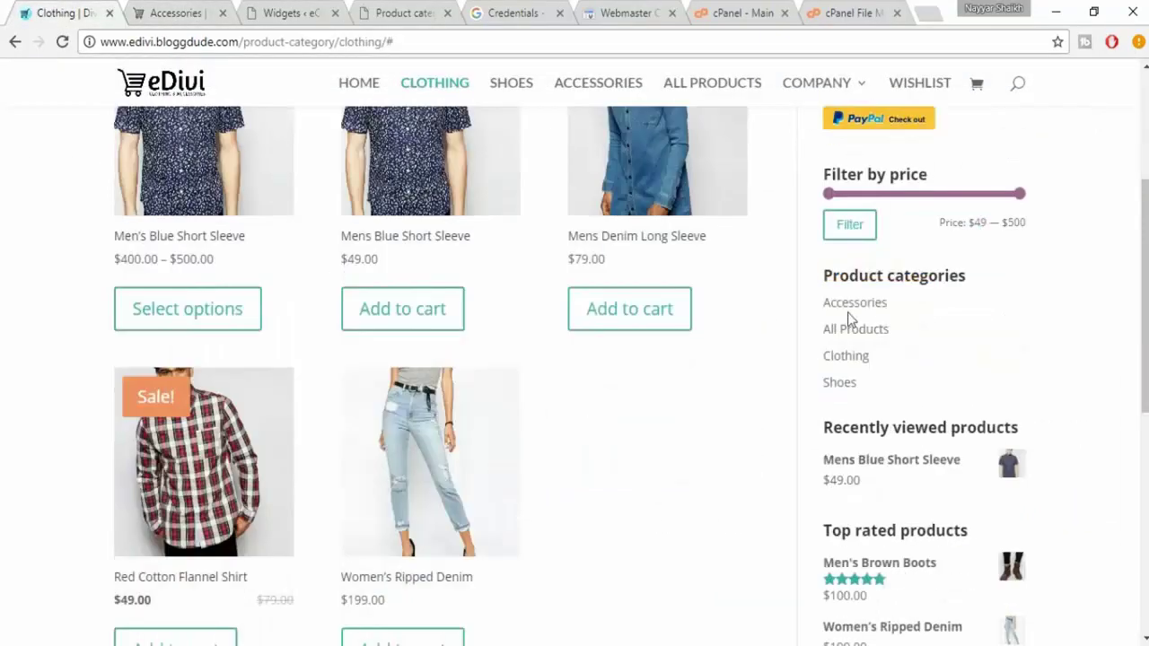
pyautogui.click(267, 9)
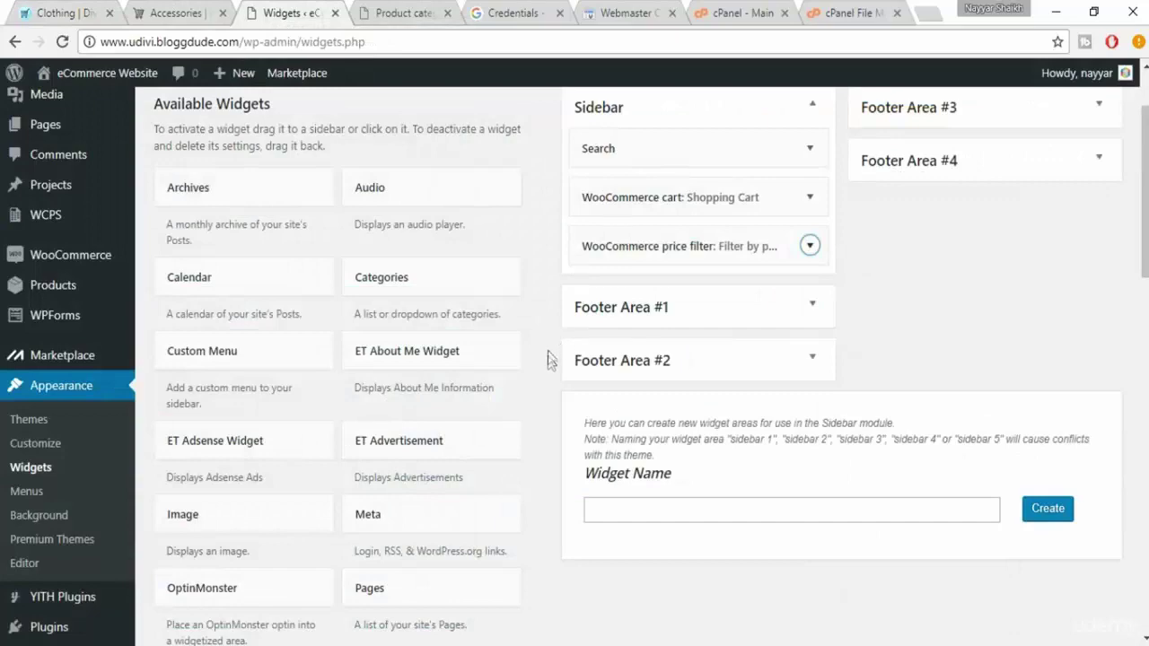
# - Add the WooCommerce product categories widget to the Sidebar, ordered by Name, and save it
pyautogui.scroll(-5, 547, 356)
pyautogui.scroll(-4, 547, 362)
pyautogui.scroll(-1, 547, 363)
pyautogui.scroll(-1, 547, 356)
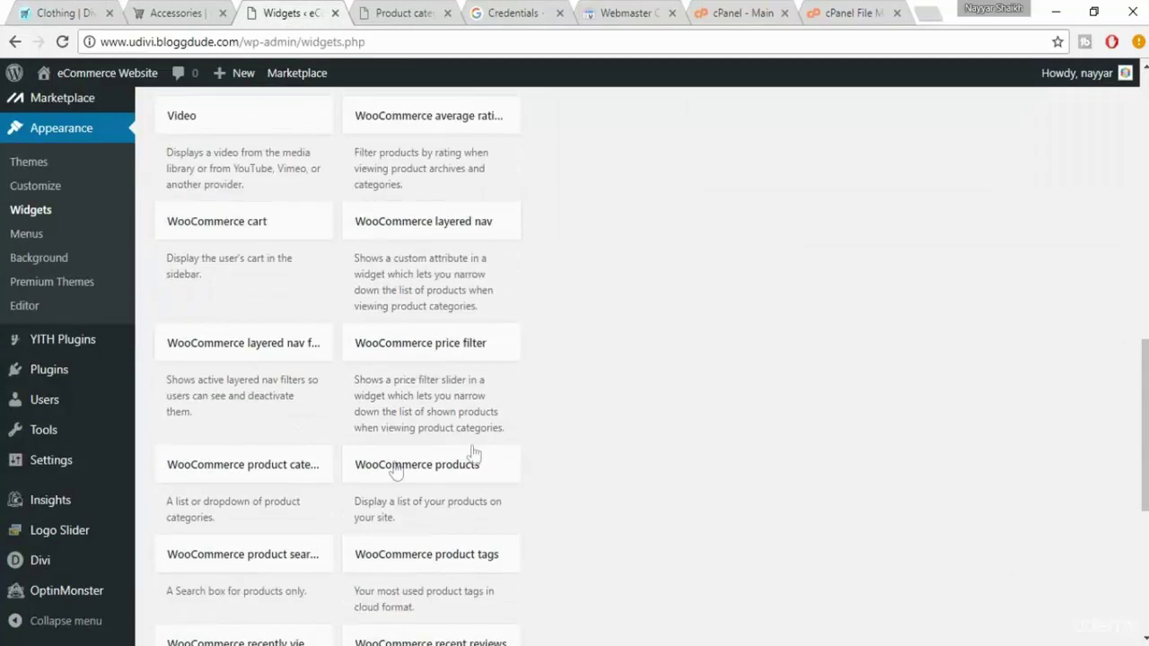
pyautogui.click(314, 475)
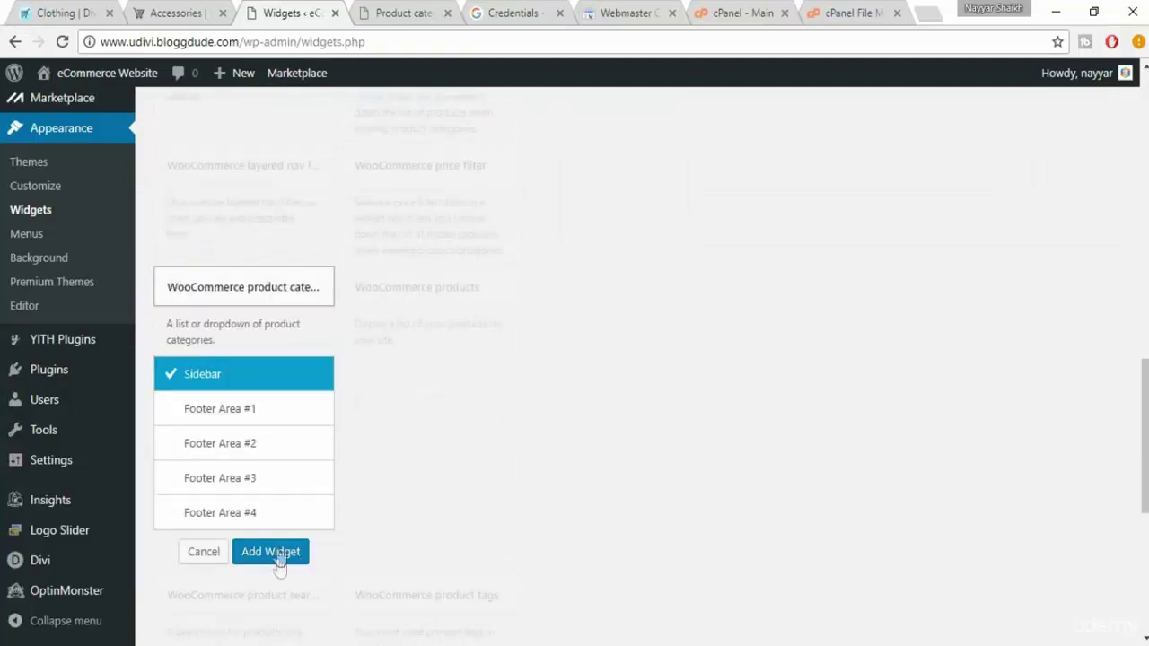
pyautogui.click(271, 552)
pyautogui.scroll(-1, 779, 480)
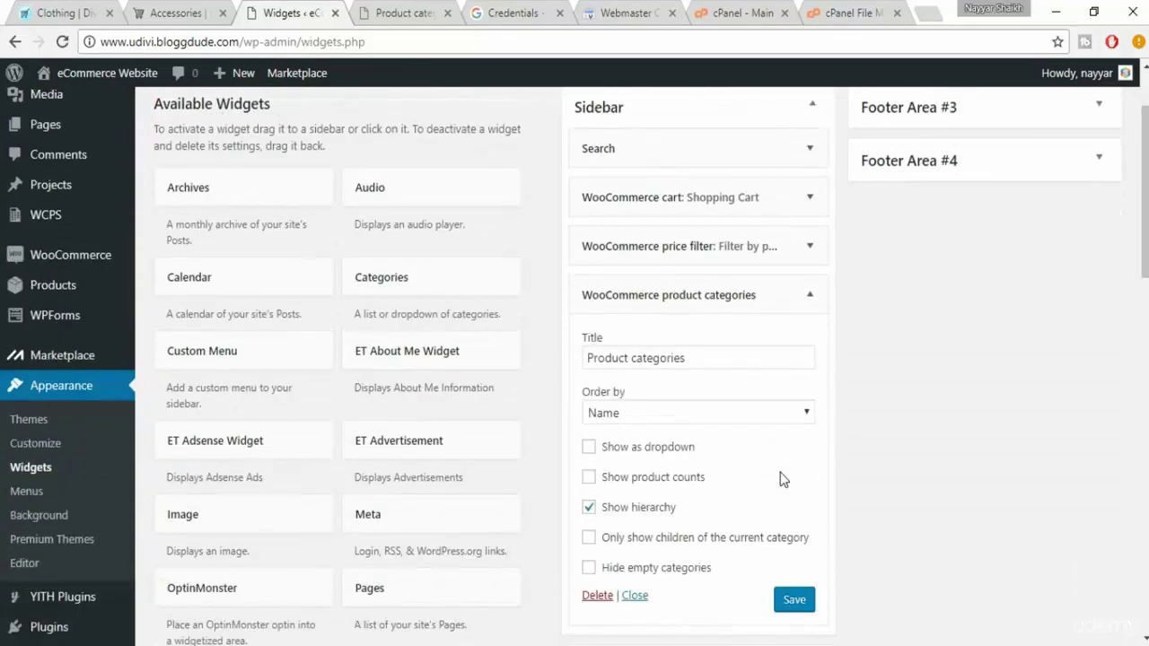
pyautogui.click(652, 411)
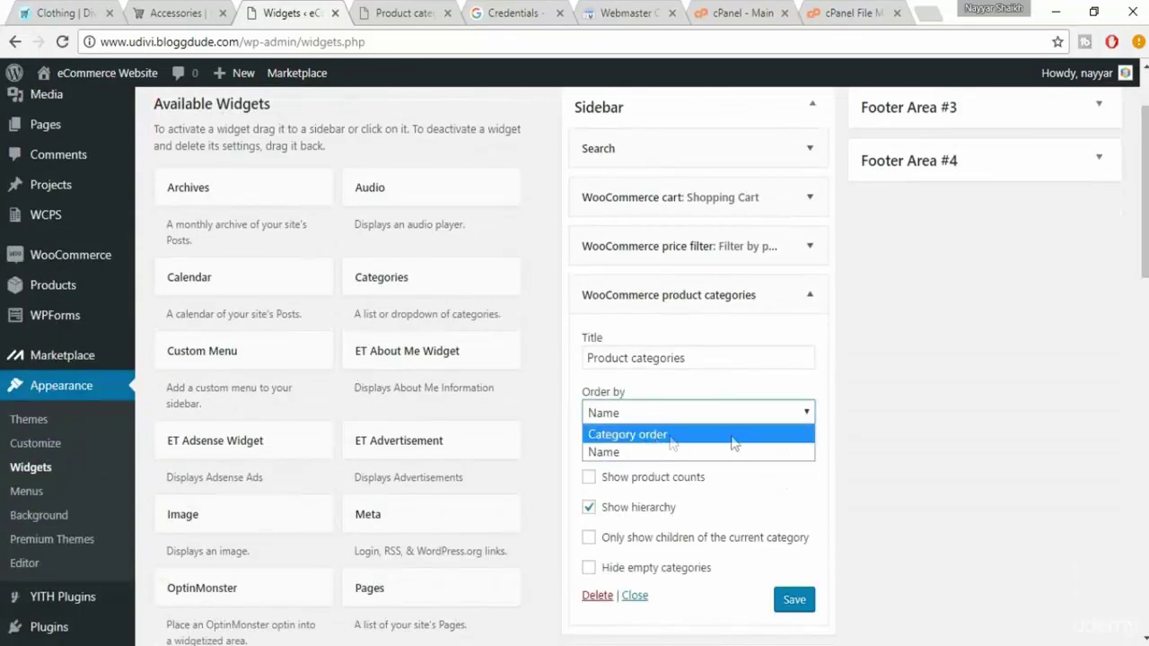
pyautogui.click(912, 374)
pyautogui.scroll(-2, 898, 379)
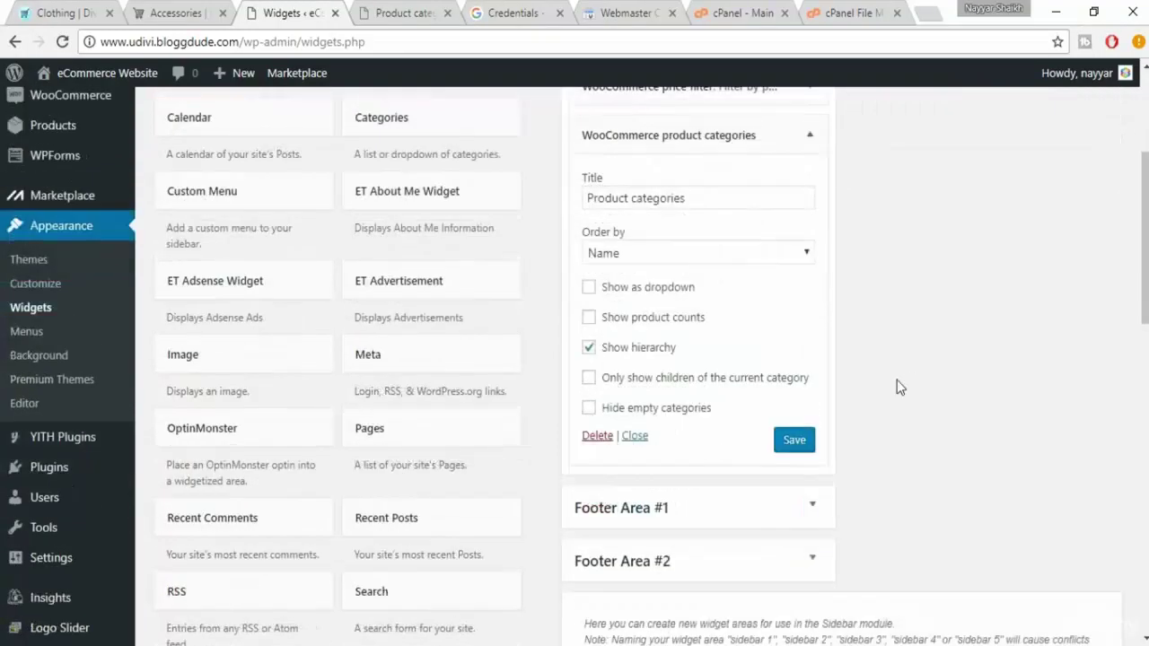
pyautogui.click(803, 424)
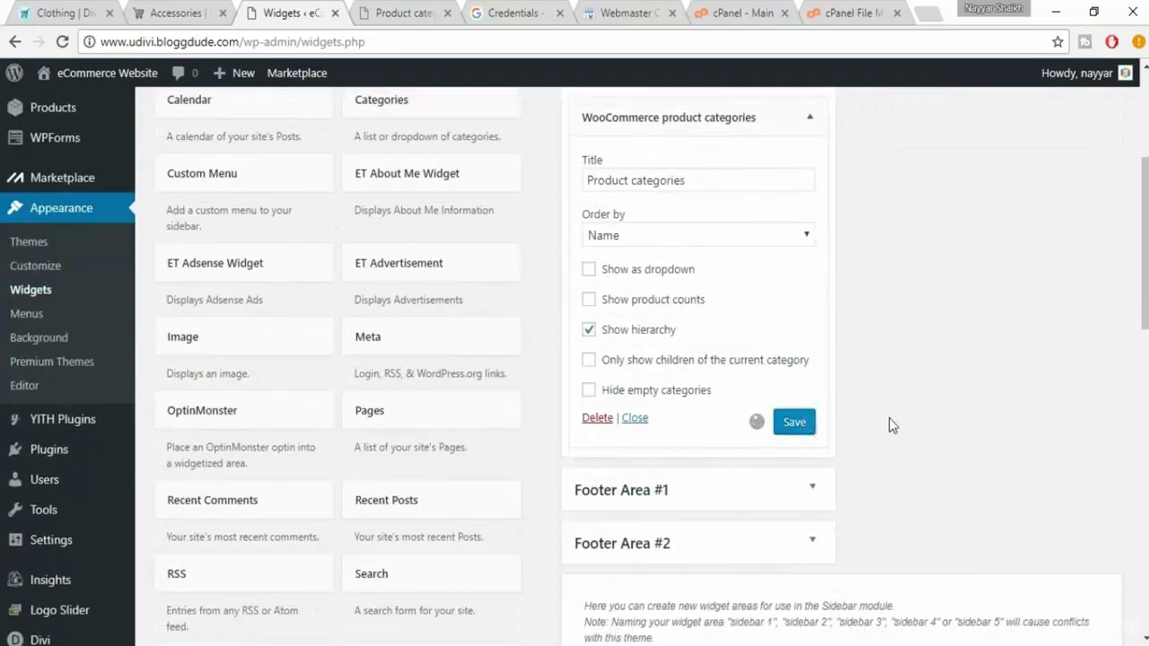
pyautogui.scroll(1, 862, 404)
pyautogui.click(810, 207)
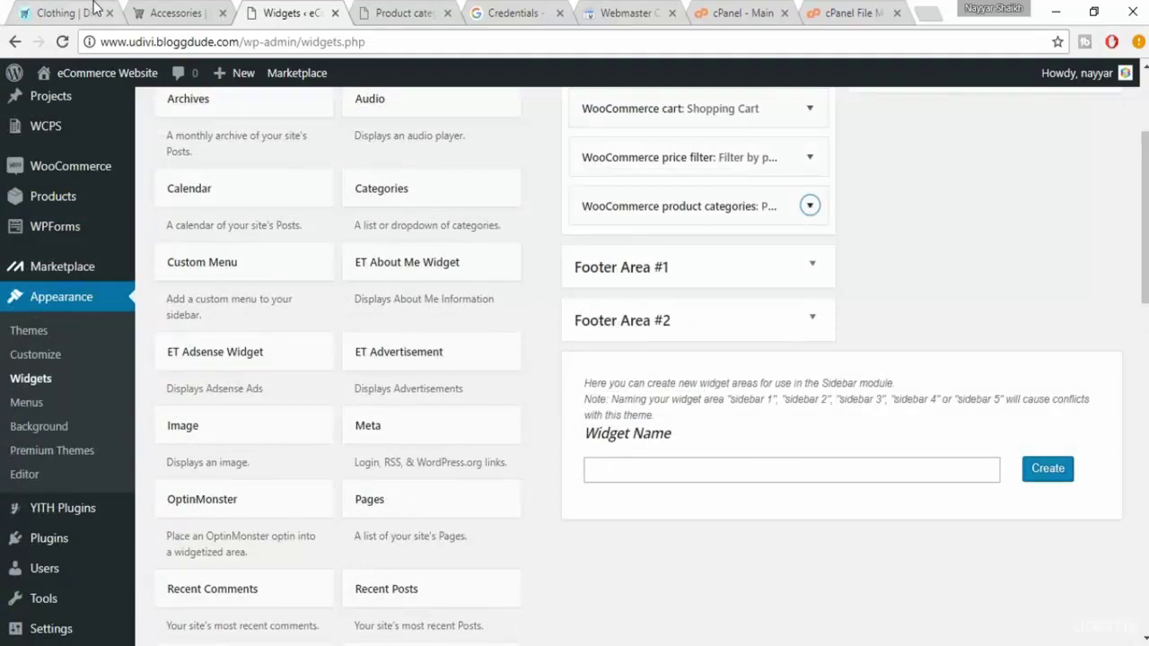
# - Look over the Clothing storefront sidebar, then return to the Widgets admin page
pyautogui.click(96, 9)
pyautogui.scroll(-2, 1007, 453)
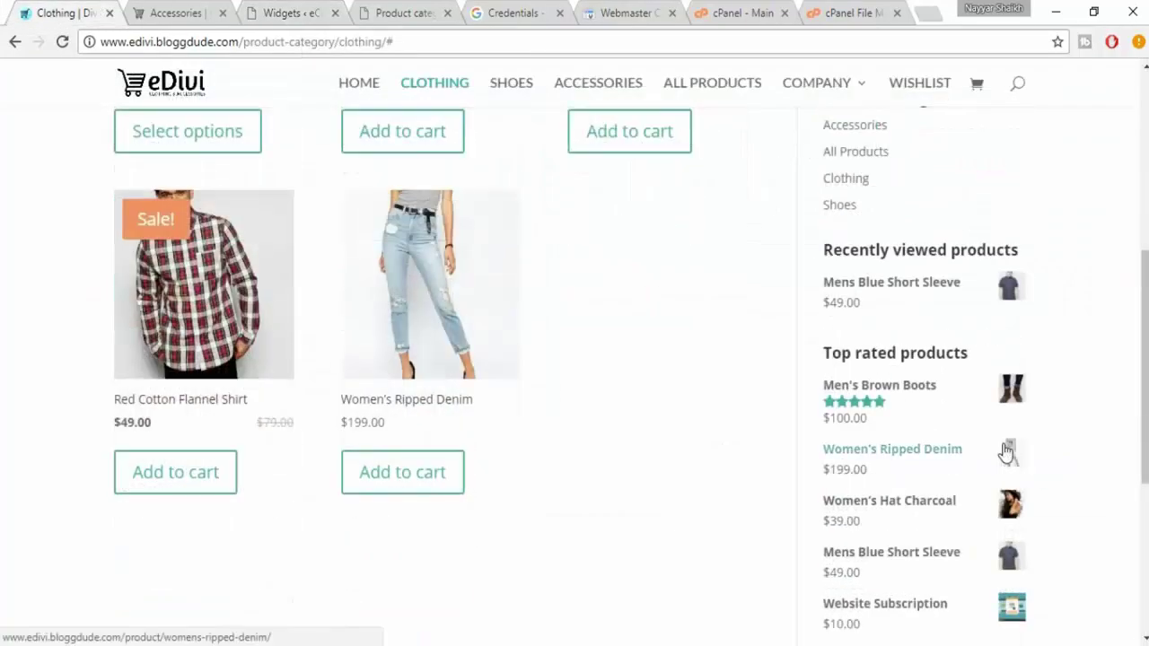
pyautogui.scroll(-1, 1007, 453)
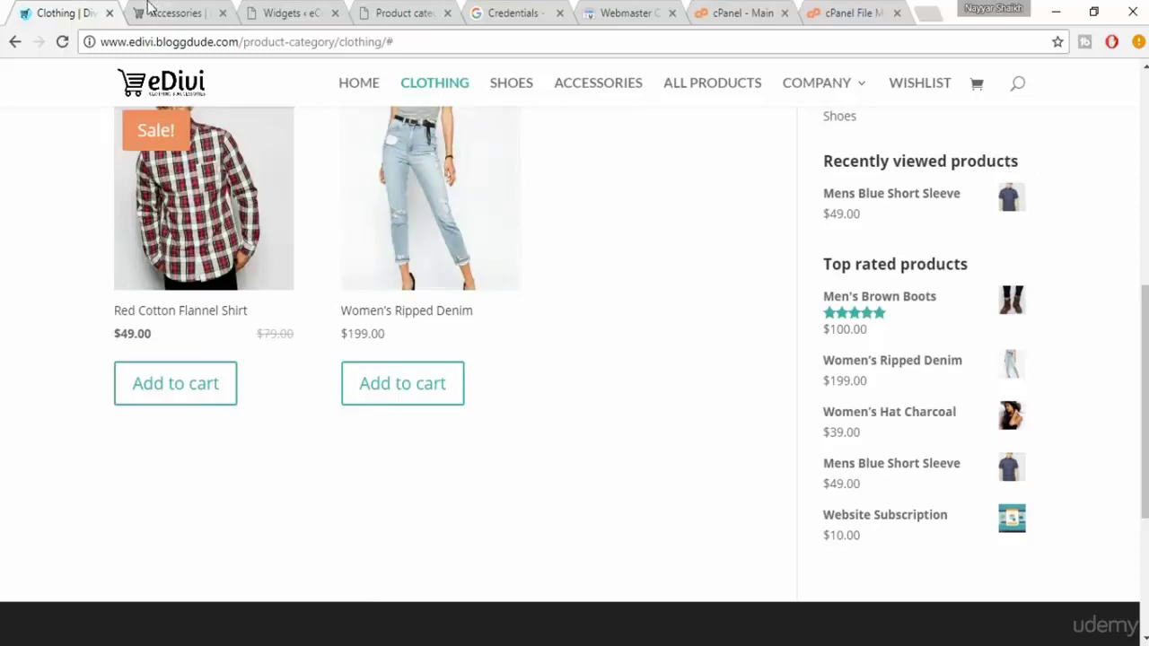
pyautogui.click(281, 12)
pyautogui.scroll(-8, 526, 544)
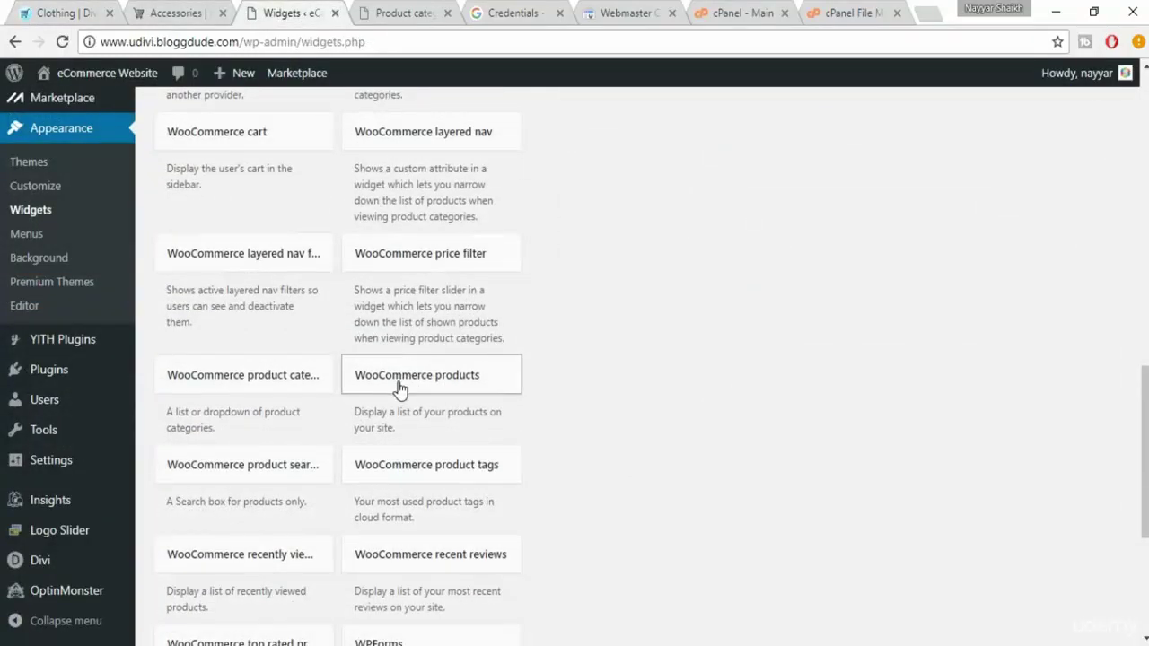
# - Add the Recently viewed products widget to the Sidebar showing 5 products, and save it
pyautogui.scroll(-2, 469, 386)
pyautogui.click(480, 386)
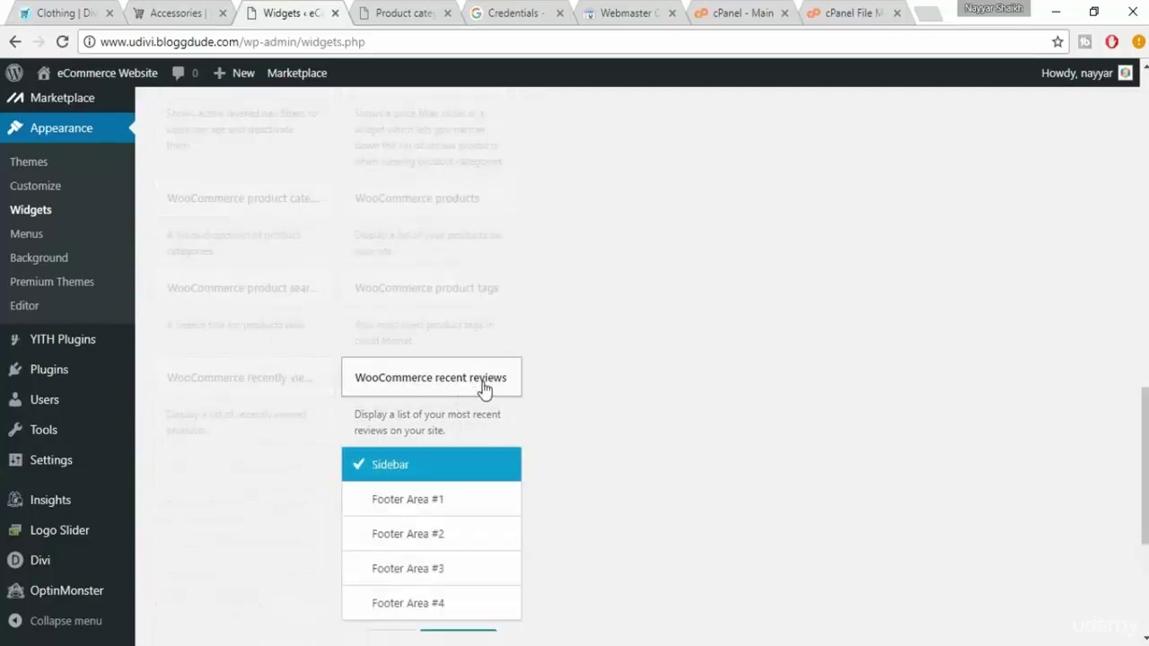
pyautogui.click(485, 388)
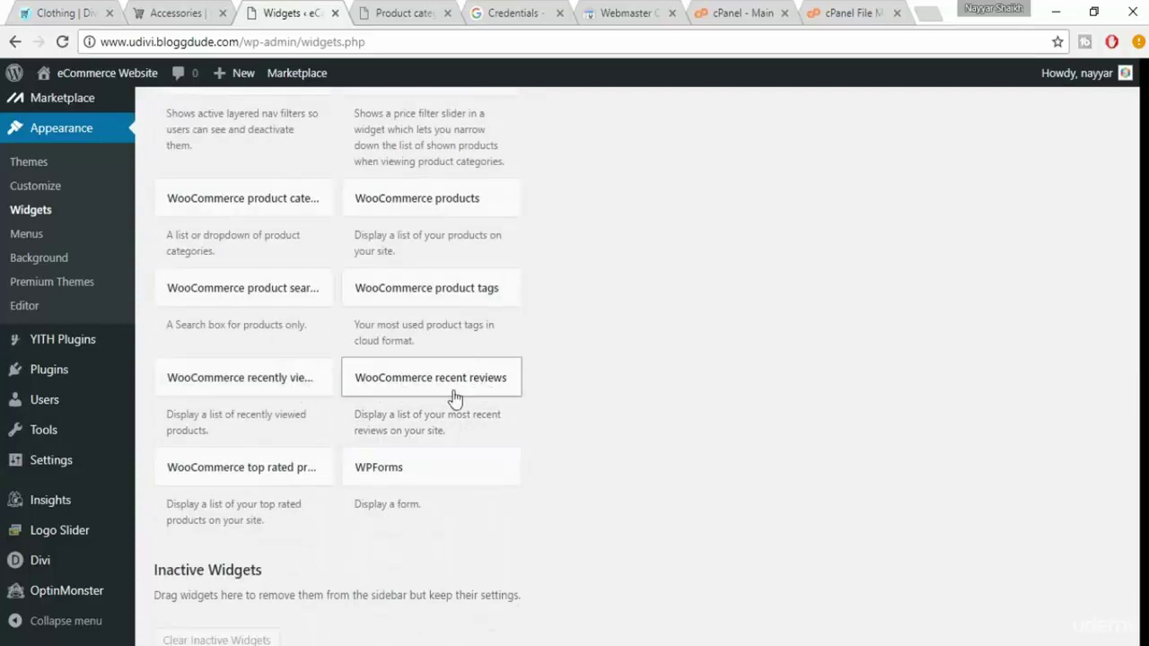
pyautogui.click(278, 399)
pyautogui.click(271, 554)
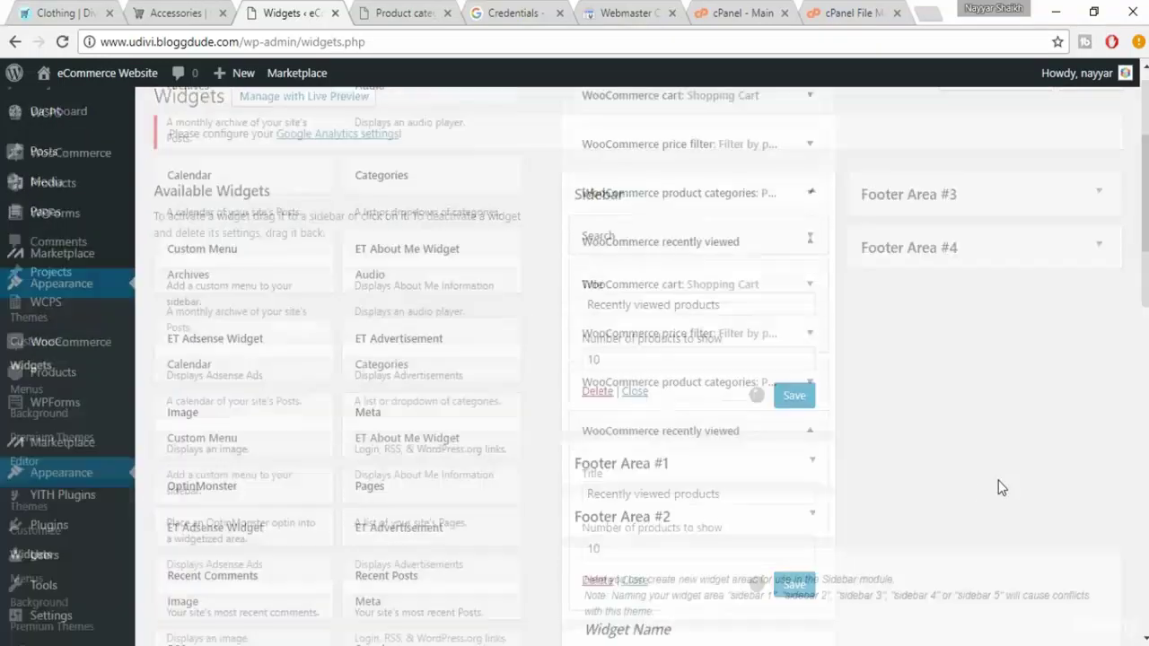
pyautogui.scroll(-3, 653, 303)
pyautogui.moveTo(667, 286); pyautogui.dragTo(566, 281)
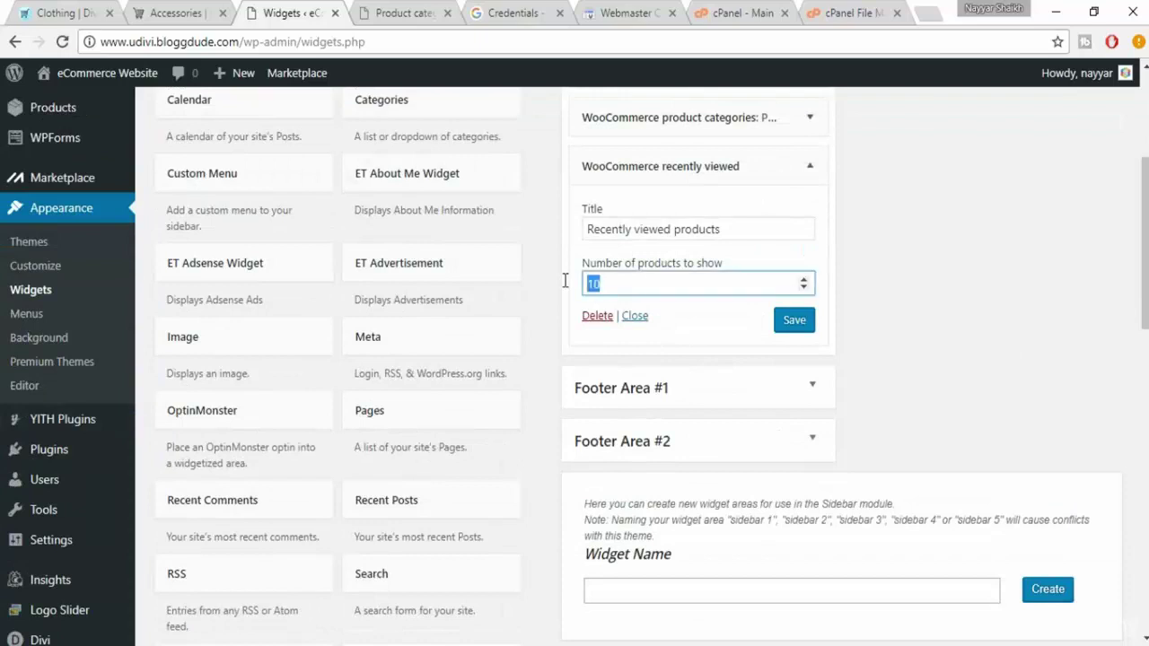
pyautogui.write('5')
pyautogui.click(795, 325)
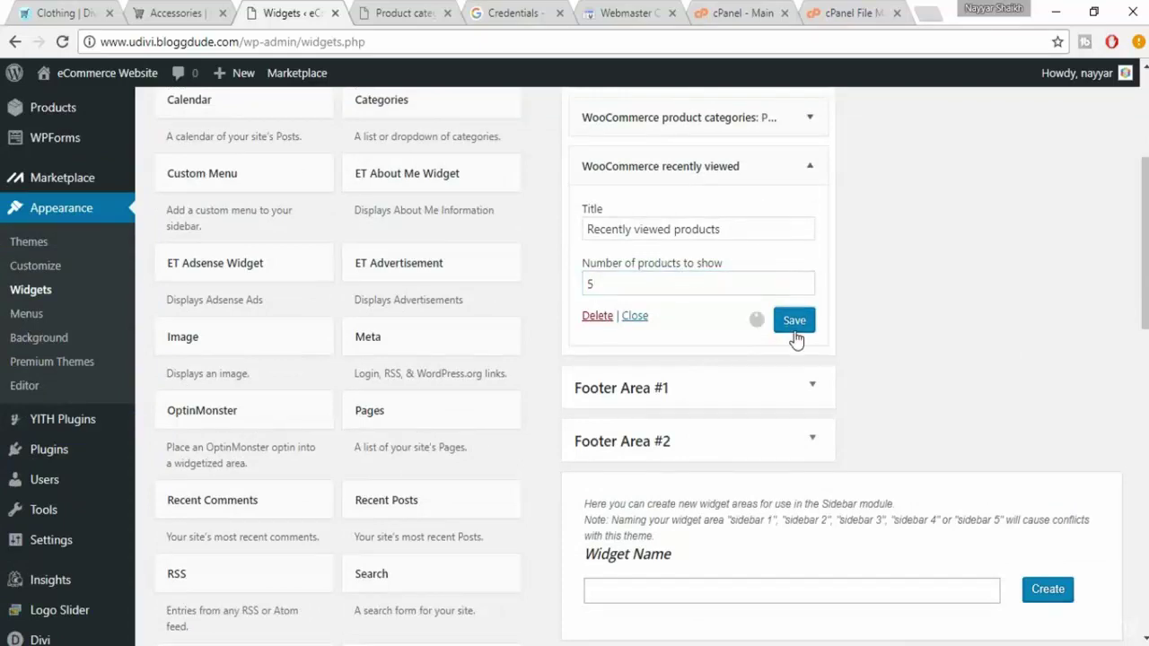
# - Add the WooCommerce Top rated products widget to the Sidebar and save it
pyautogui.click(96, 7)
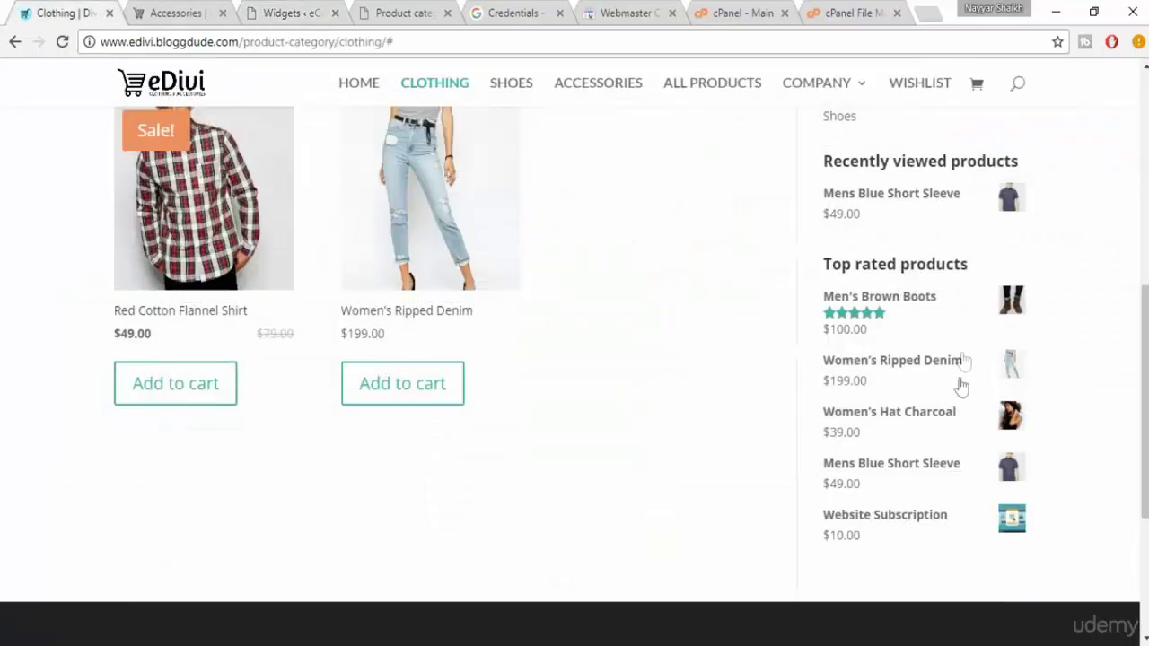
pyautogui.click(256, 8)
pyautogui.scroll(-7, 386, 364)
pyautogui.scroll(-2, 385, 364)
pyautogui.click(296, 480)
pyautogui.scroll(-2, 296, 483)
pyautogui.click(272, 569)
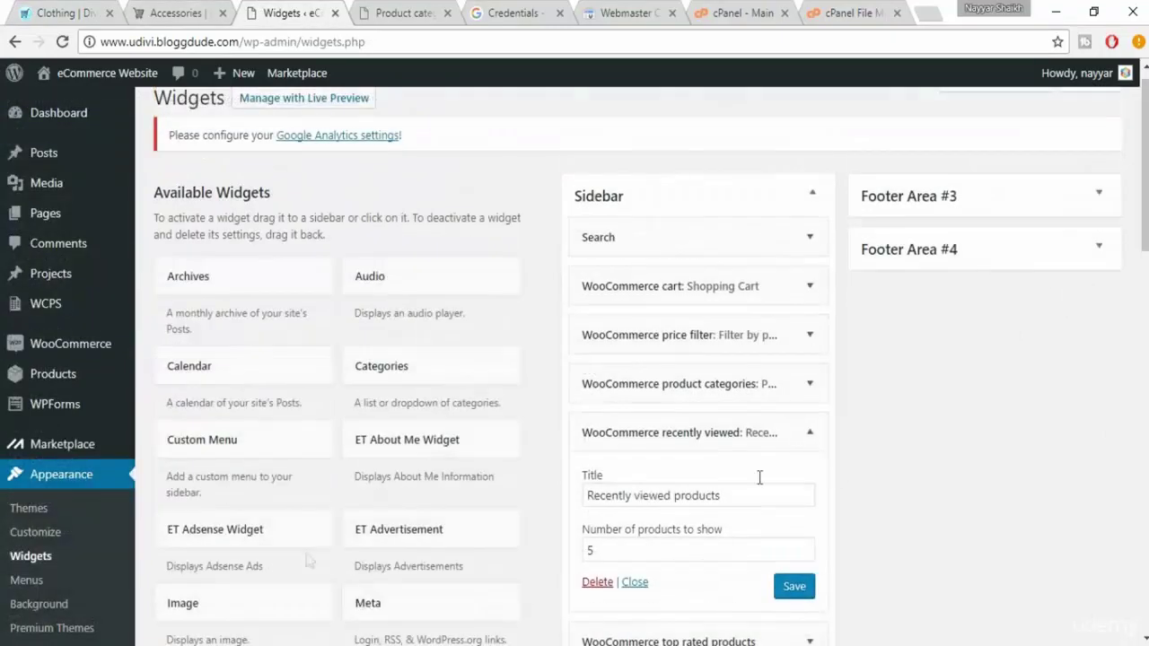
pyautogui.scroll(-3, 837, 468)
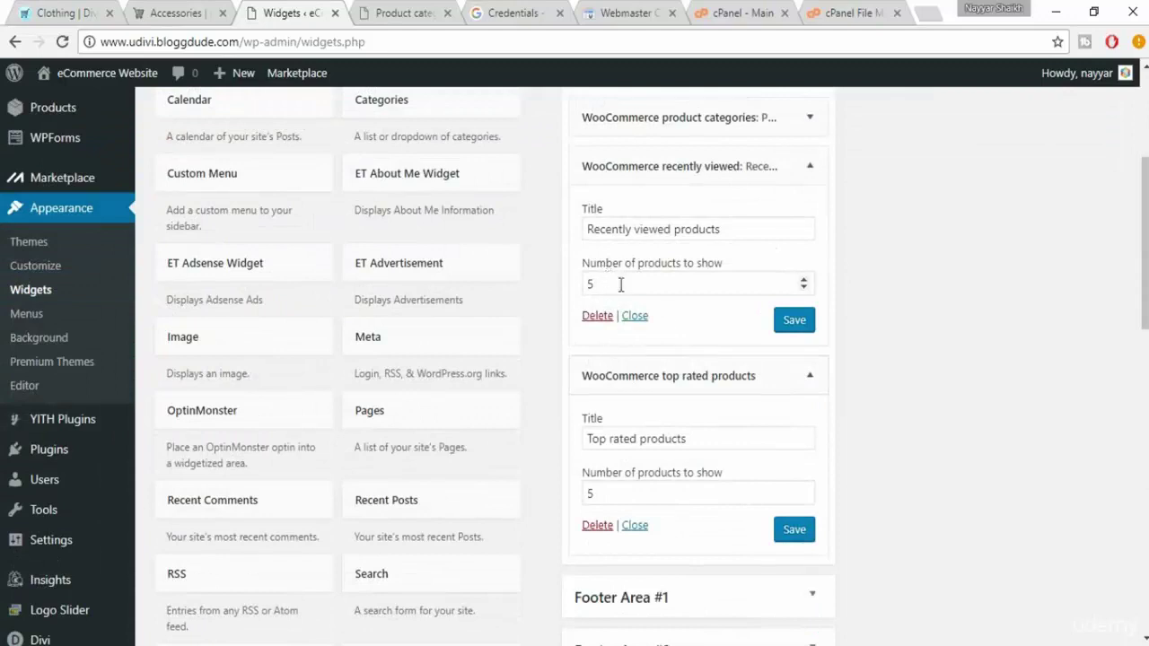
pyautogui.click(809, 166)
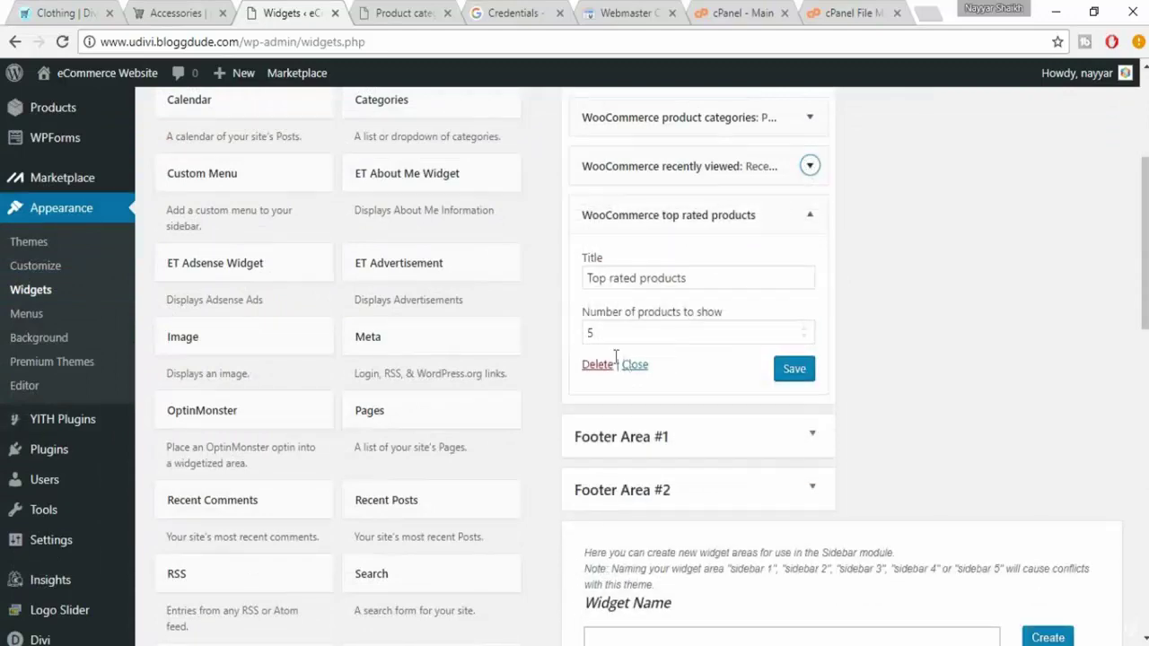
pyautogui.click(790, 370)
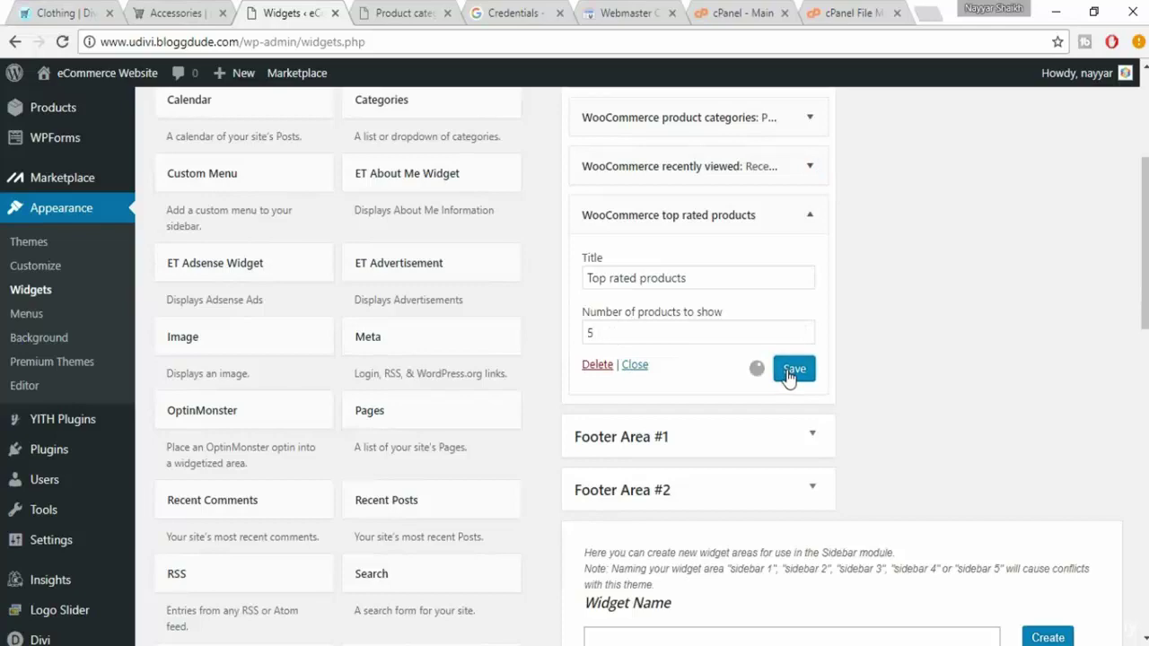
pyautogui.click(809, 216)
pyautogui.click(169, 12)
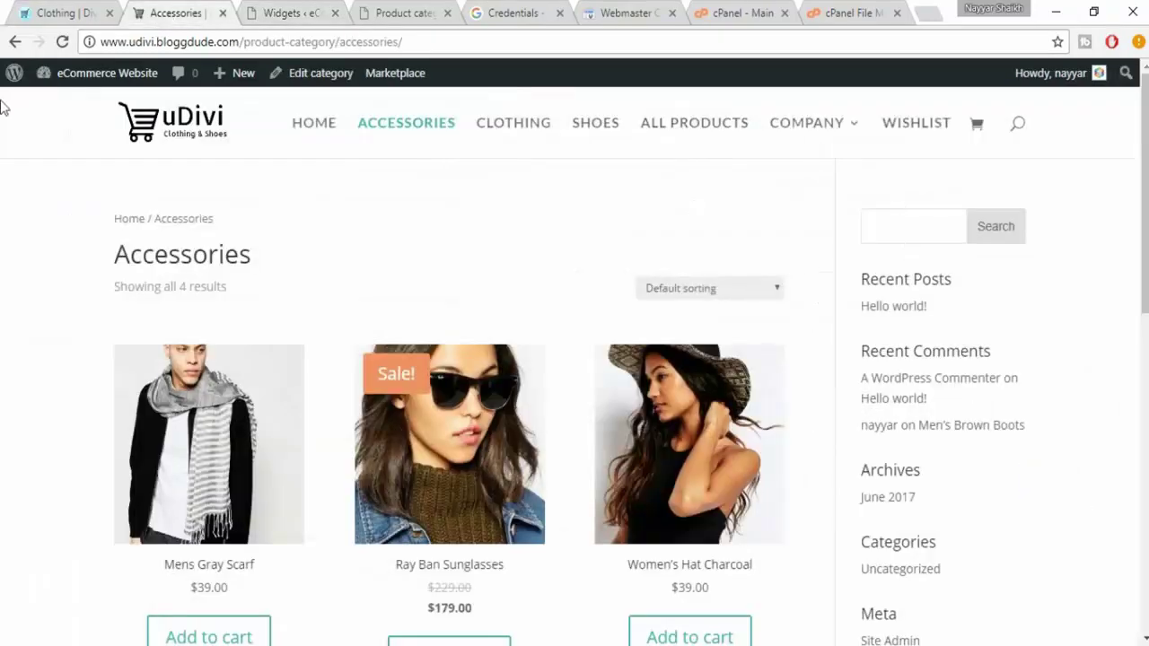
# - Reload the Accessories page and compare its new sidebar widgets with the Clothing page
pyautogui.click(63, 42)
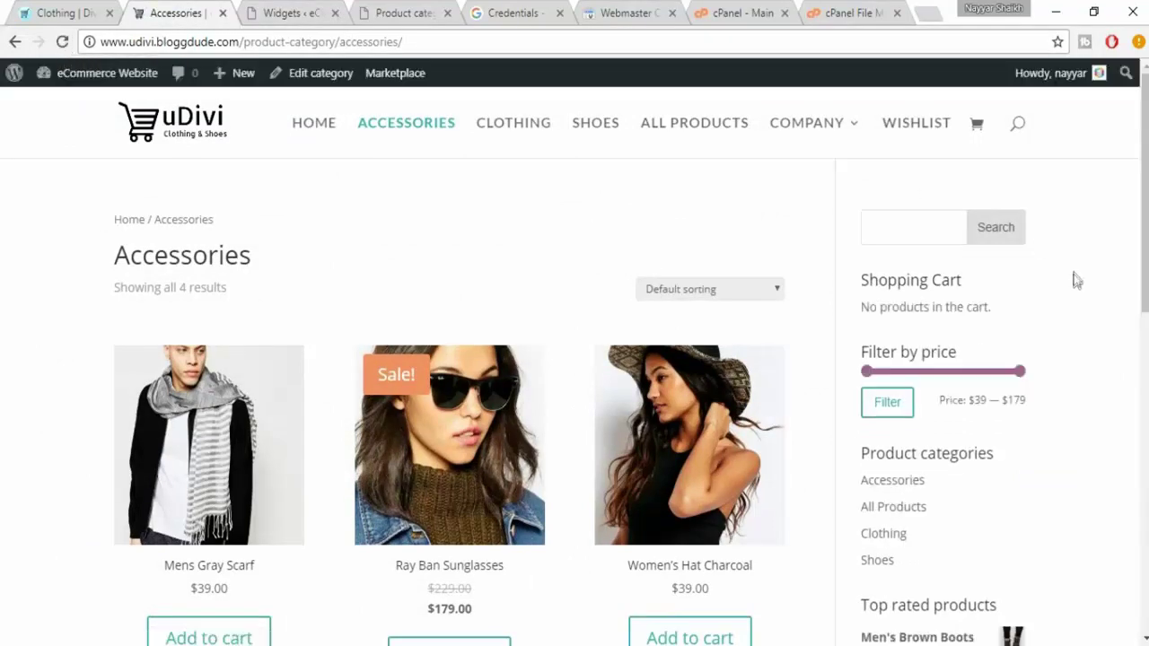
pyautogui.scroll(-1, 1074, 282)
pyautogui.scroll(1, 947, 256)
pyautogui.scroll(-4, 1032, 370)
pyautogui.scroll(-3, 1018, 403)
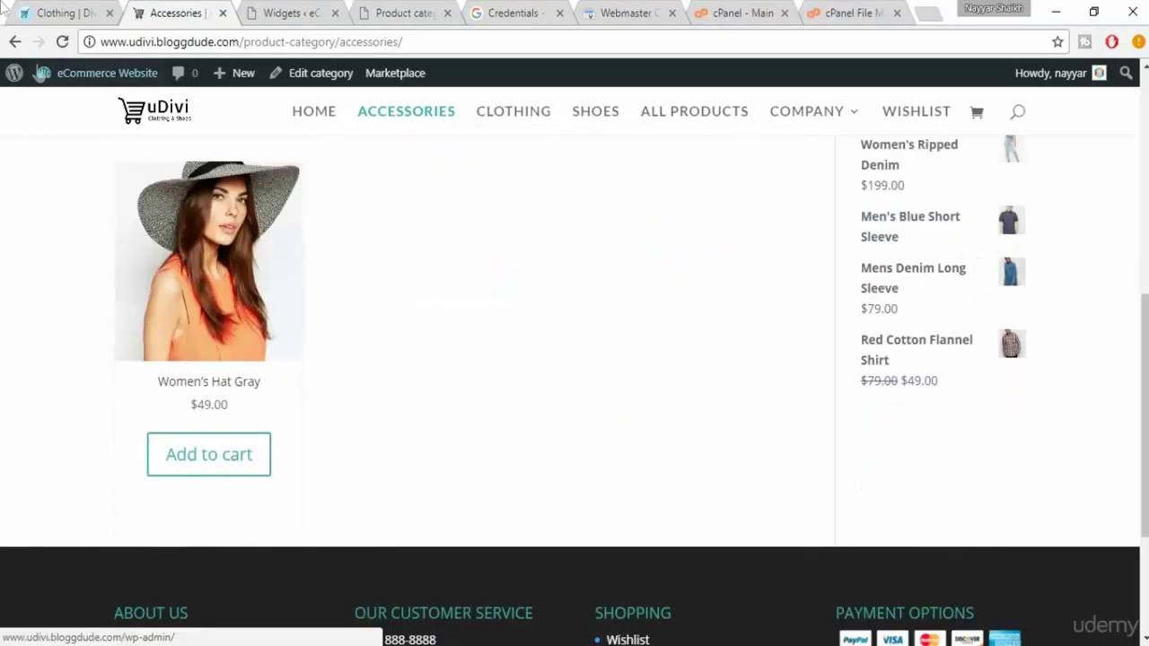
pyautogui.click(49, 13)
pyautogui.scroll(4, 848, 305)
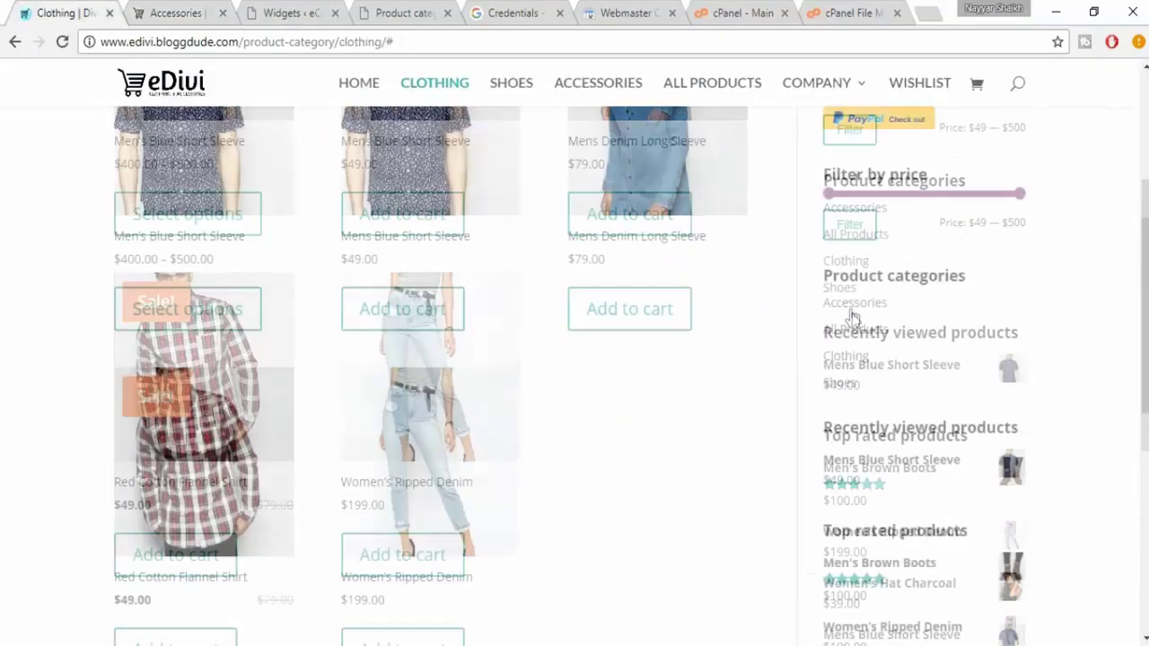
pyautogui.scroll(3, 898, 243)
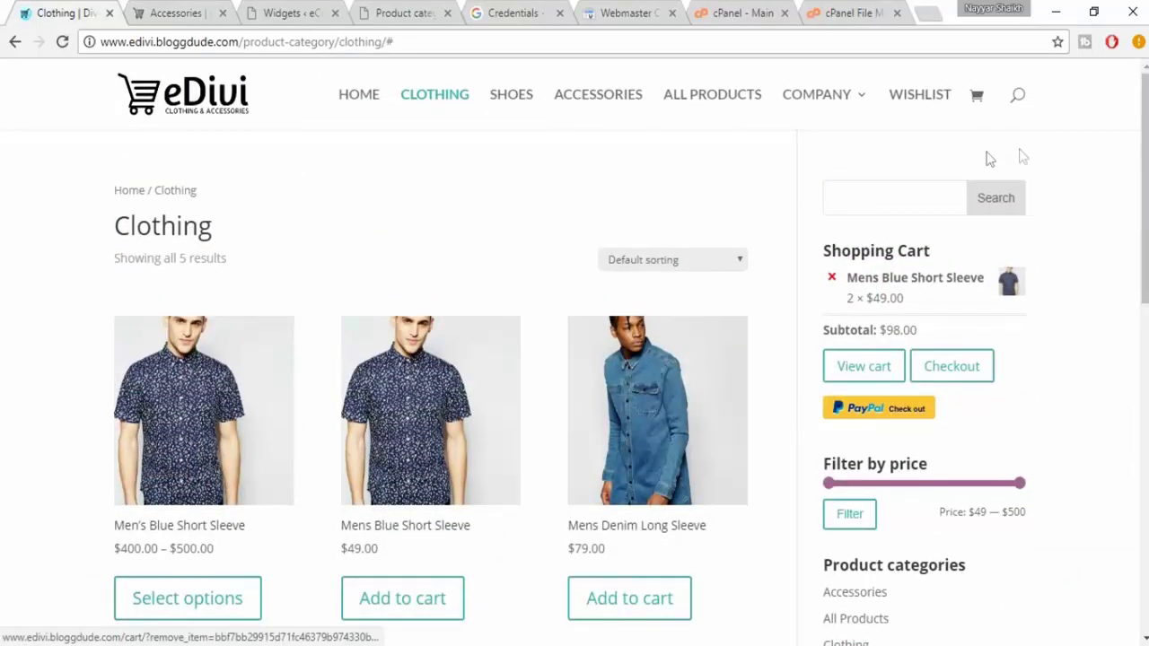
pyautogui.click(179, 13)
pyautogui.scroll(5, 336, 234)
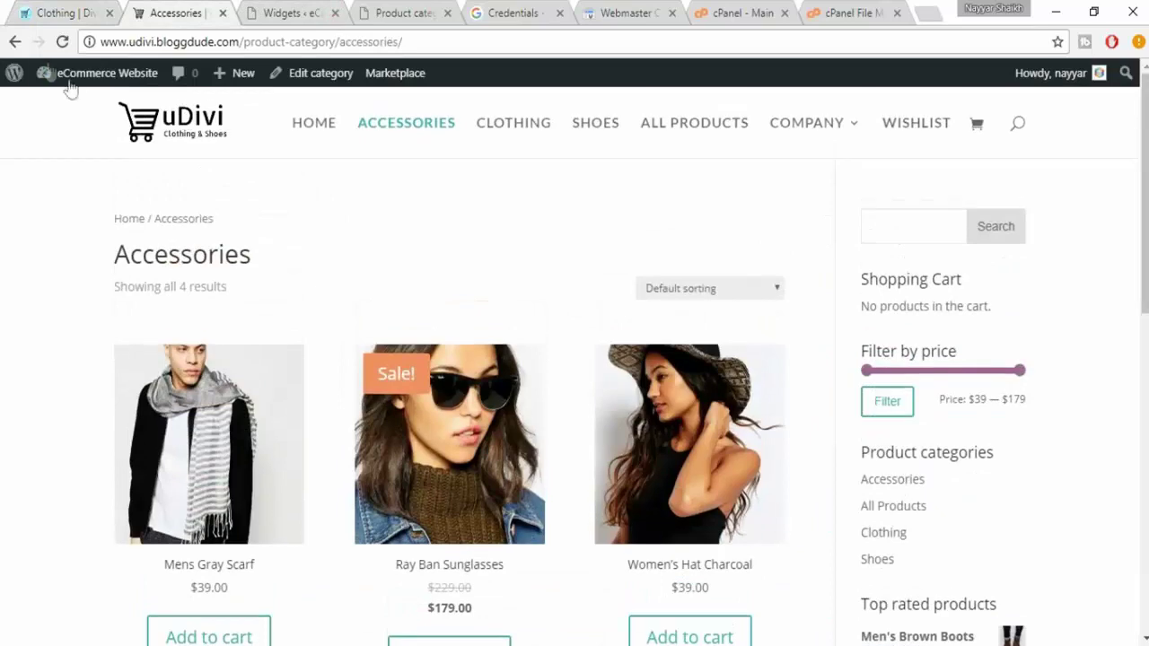
pyautogui.moveTo(90, 73)
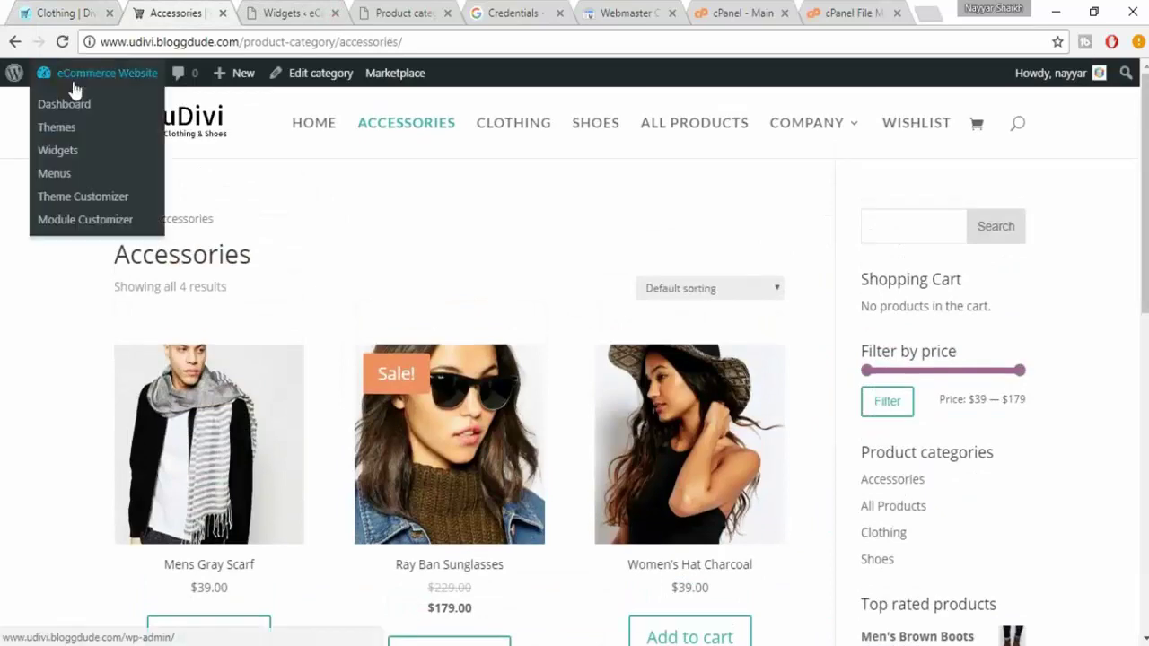
# - Set the sidebar width to 25 in the customizer's Layout Settings
pyautogui.click(94, 198)
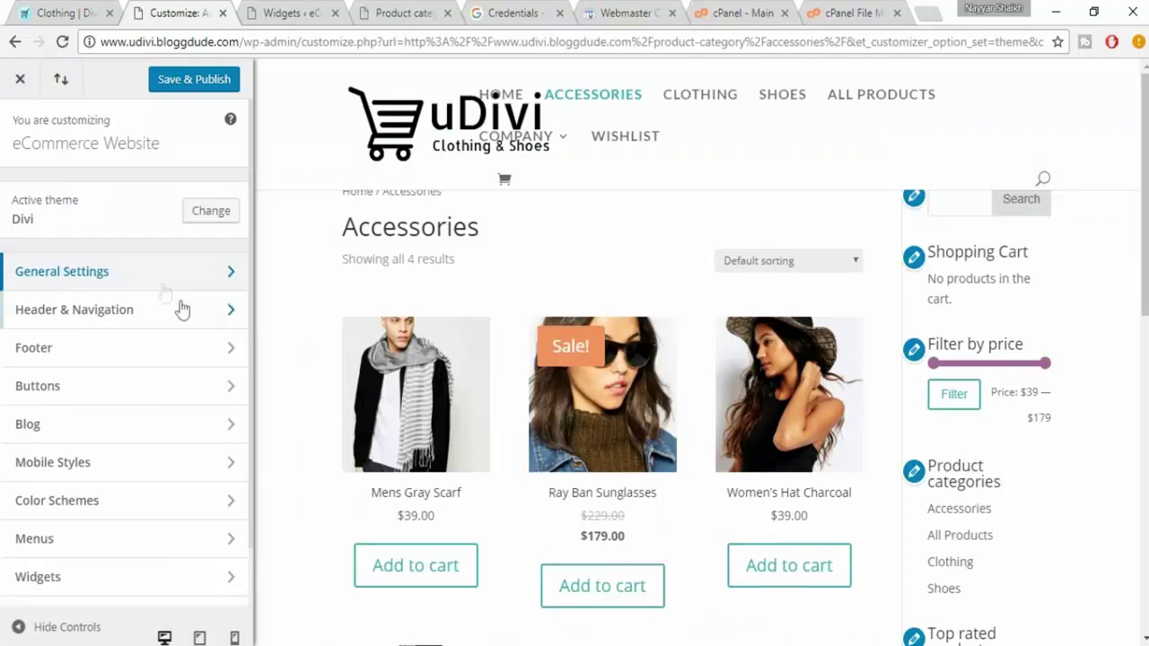
pyautogui.click(135, 280)
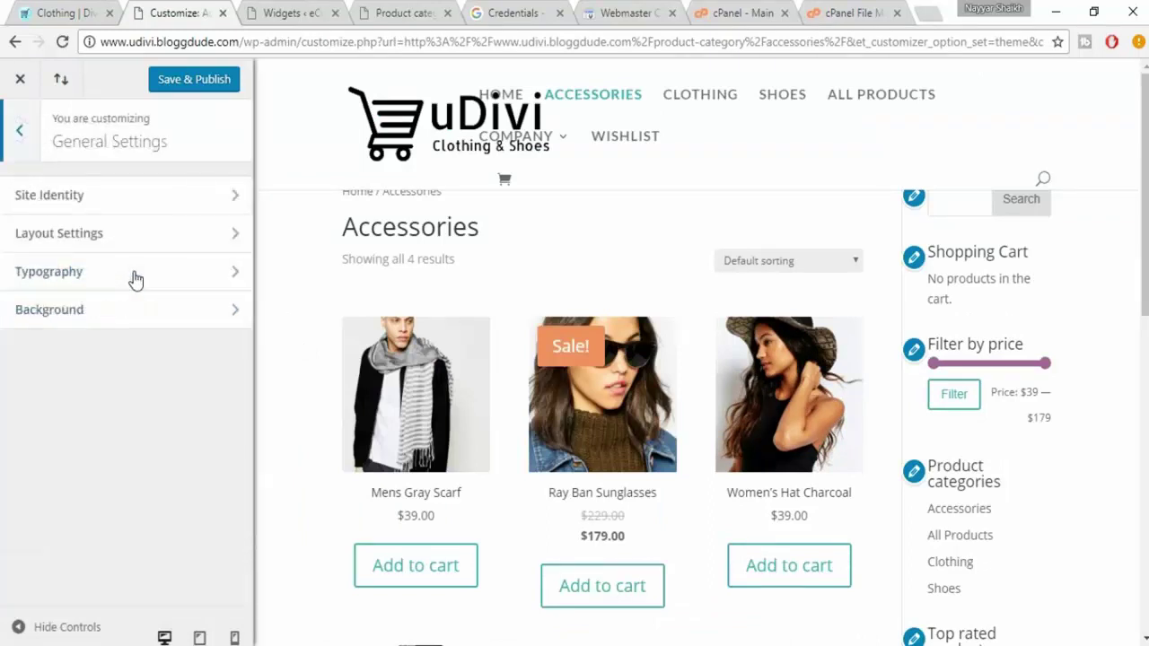
pyautogui.click(111, 247)
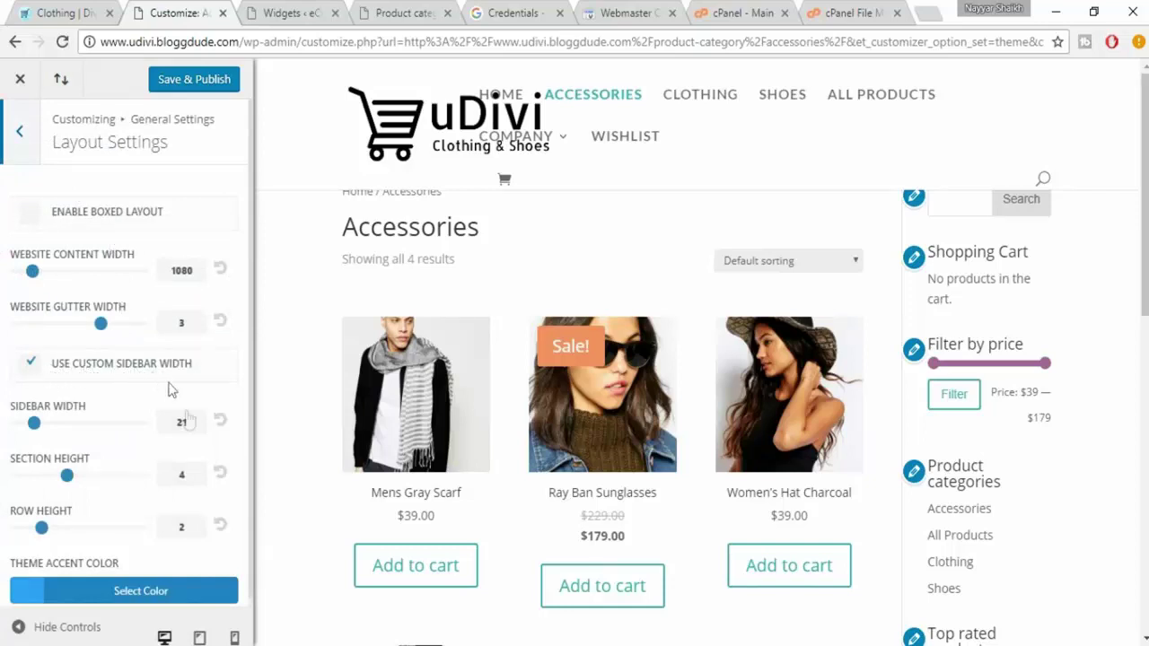
pyautogui.moveTo(195, 426); pyautogui.dragTo(150, 427)
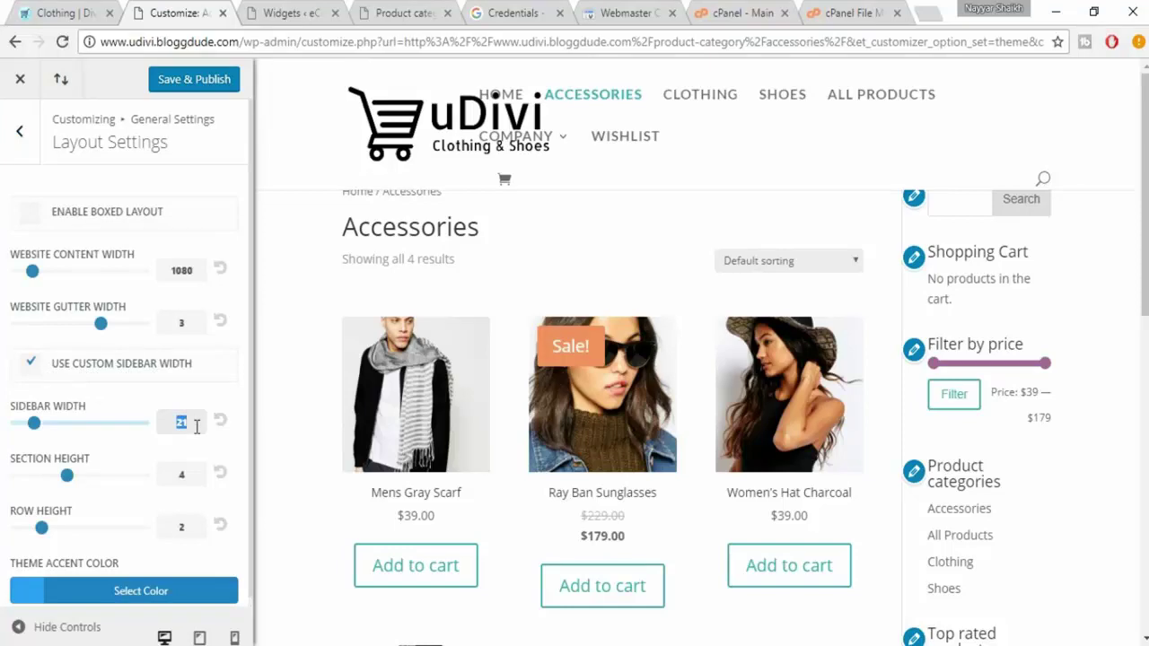
pyautogui.write('25')
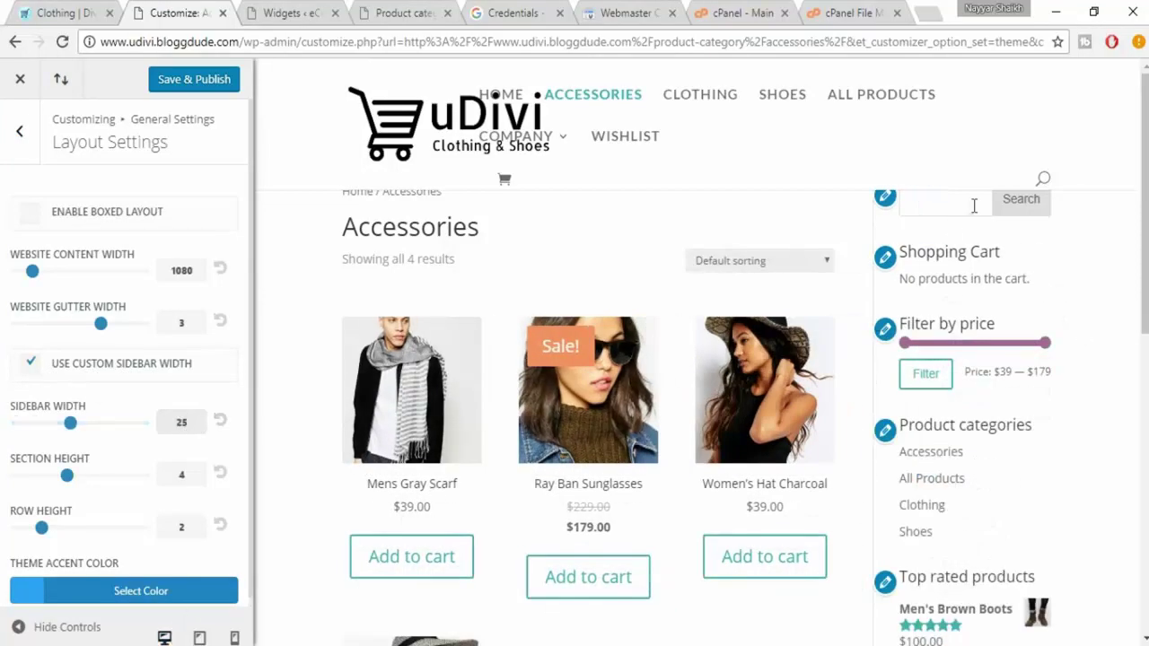
# - Preview the page, then Save & Publish and close the customizer
pyautogui.click(64, 636)
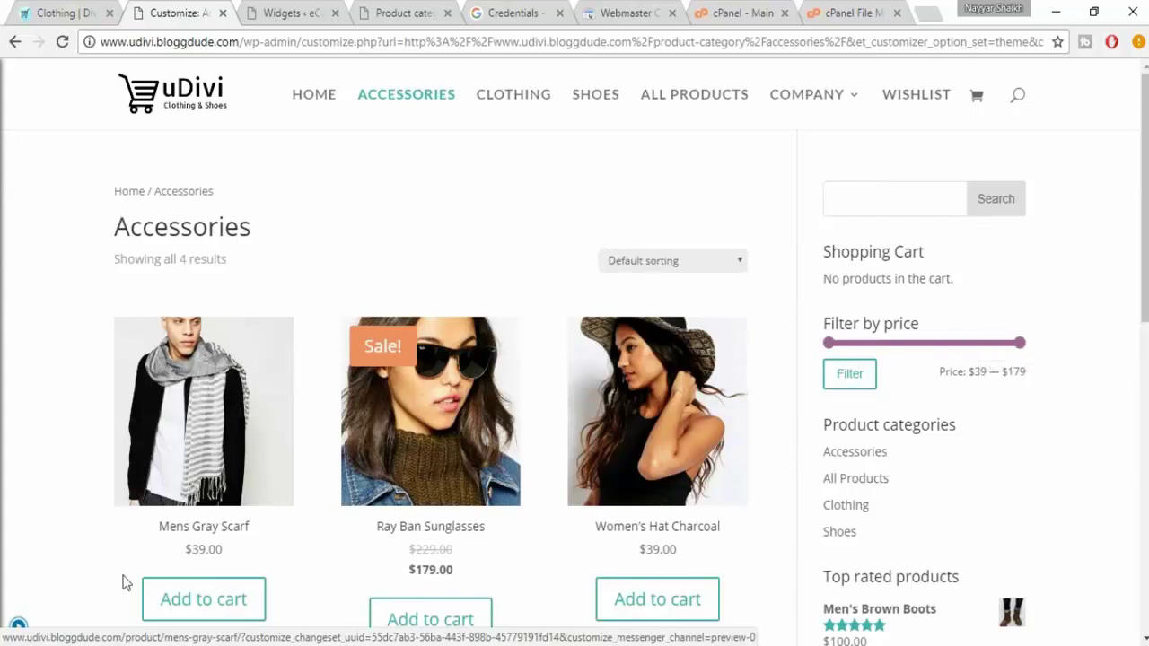
pyautogui.scroll(-3, 931, 380)
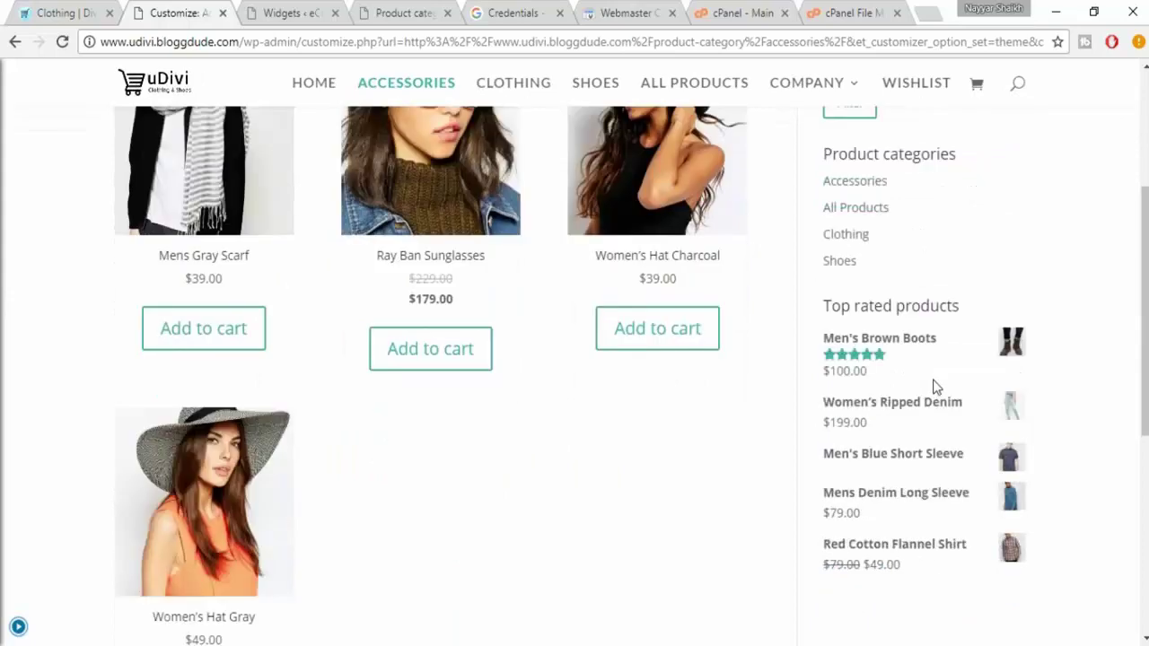
pyautogui.scroll(5, 933, 384)
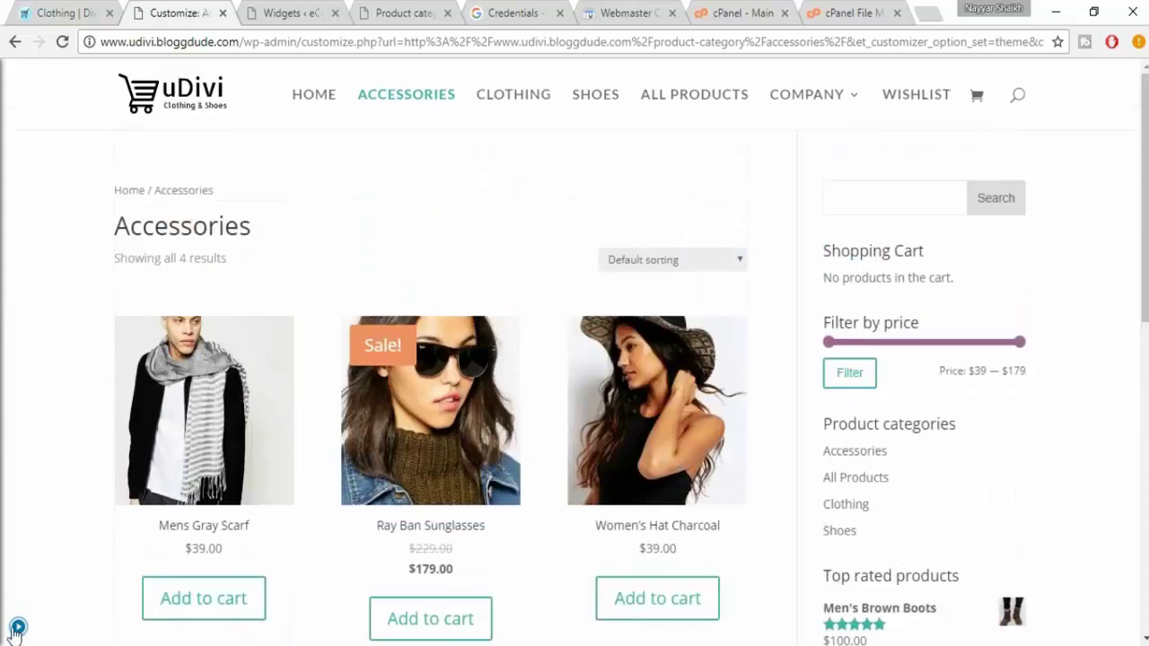
pyautogui.click(18, 626)
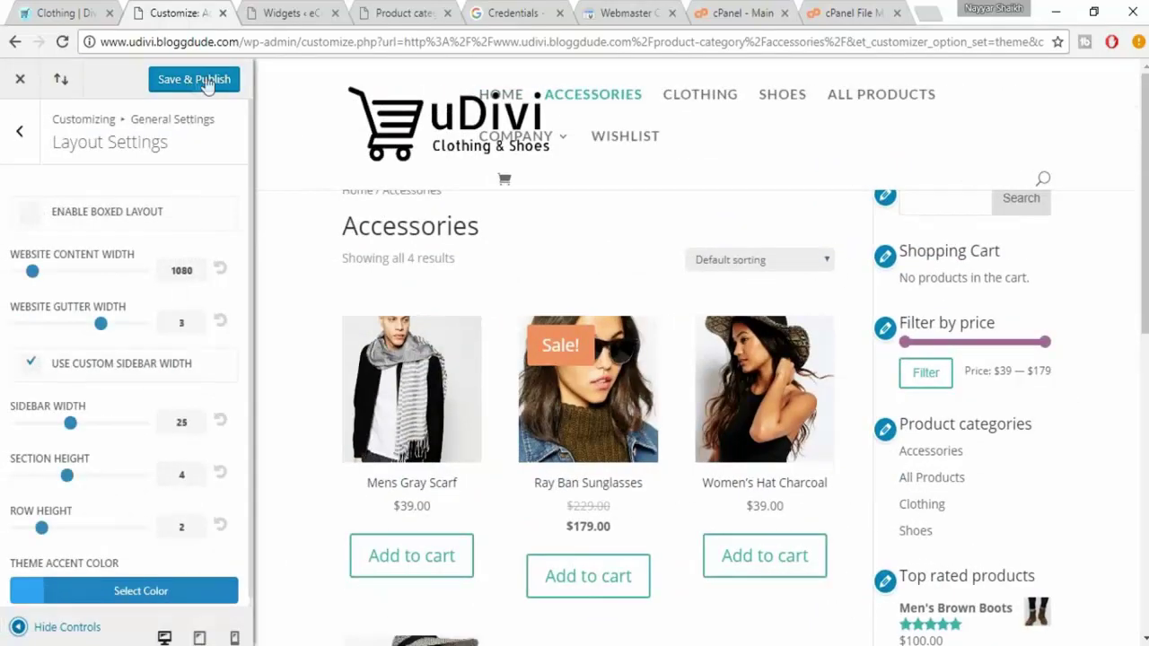
pyautogui.click(192, 81)
pyautogui.click(19, 88)
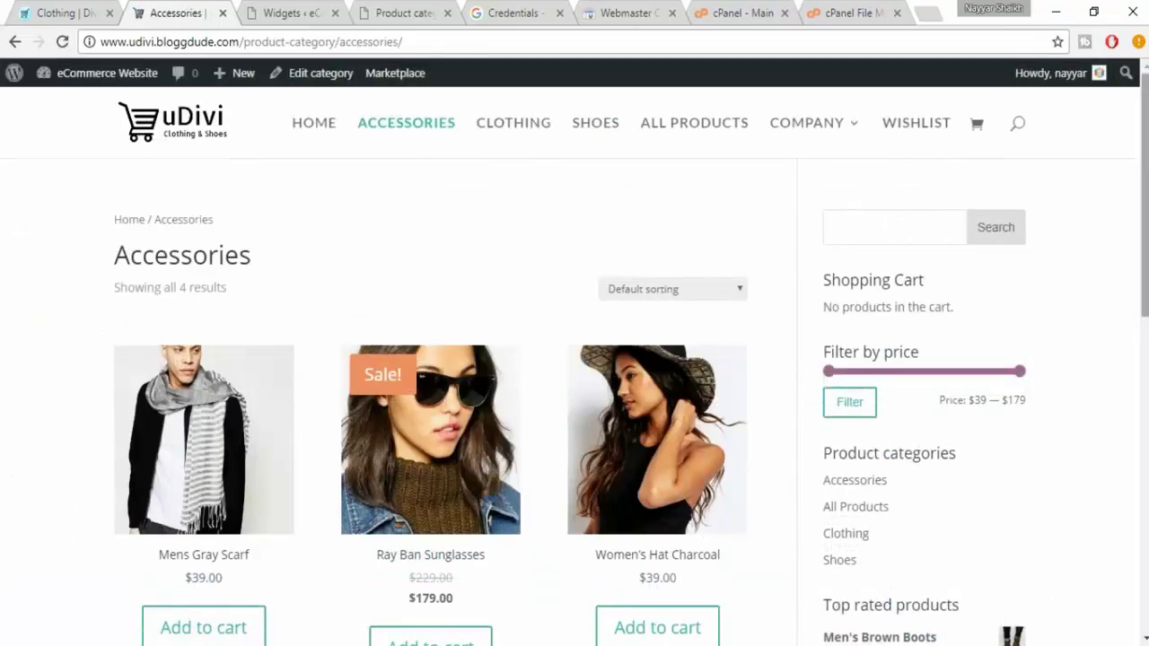
# - Compare the Product categories and Shopping Cart sidebar headings with the eDivi Clothing page
pyautogui.scroll(-3, 1080, 382)
pyautogui.moveTo(980, 260); pyautogui.dragTo(819, 255)
pyautogui.click(819, 255)
pyautogui.click(109, 7)
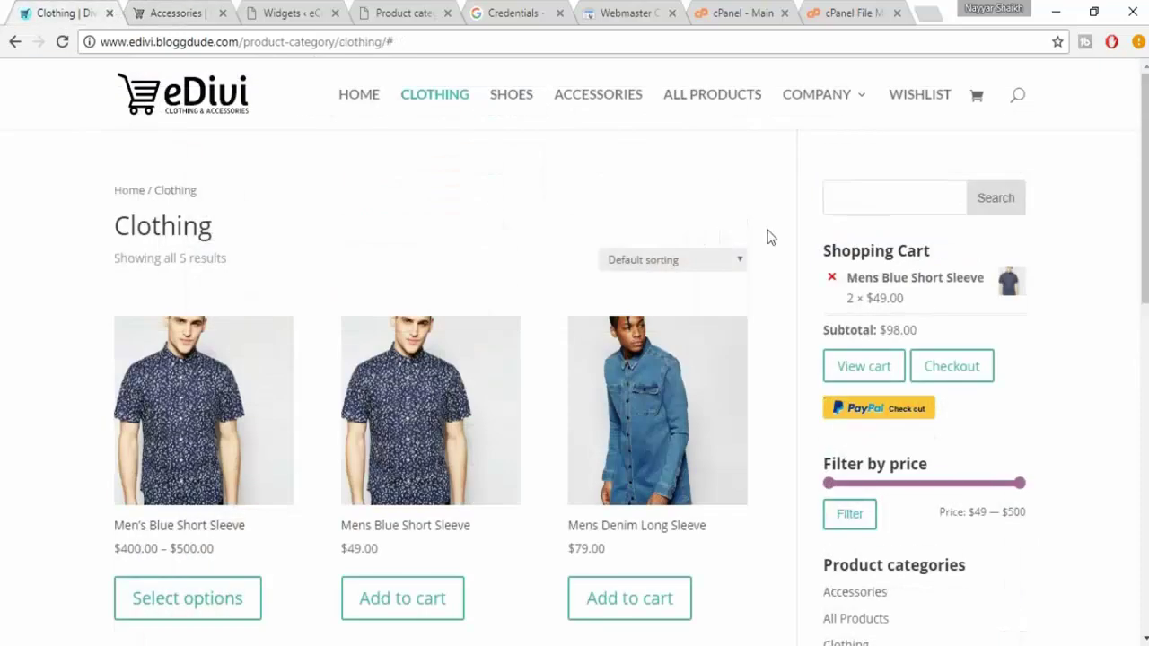
pyautogui.moveTo(823, 245); pyautogui.dragTo(940, 251)
pyautogui.click(943, 251)
# - Go to the Widgets admin page and open the Divi theme options
pyautogui.click(280, 12)
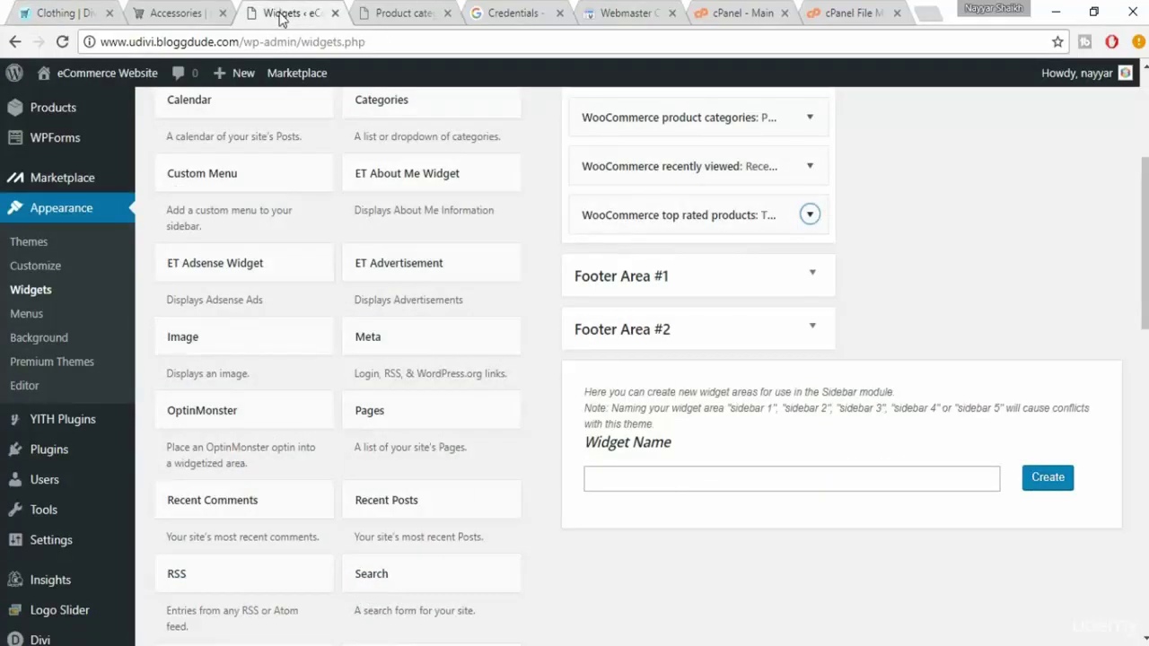
pyautogui.scroll(-6, 341, 162)
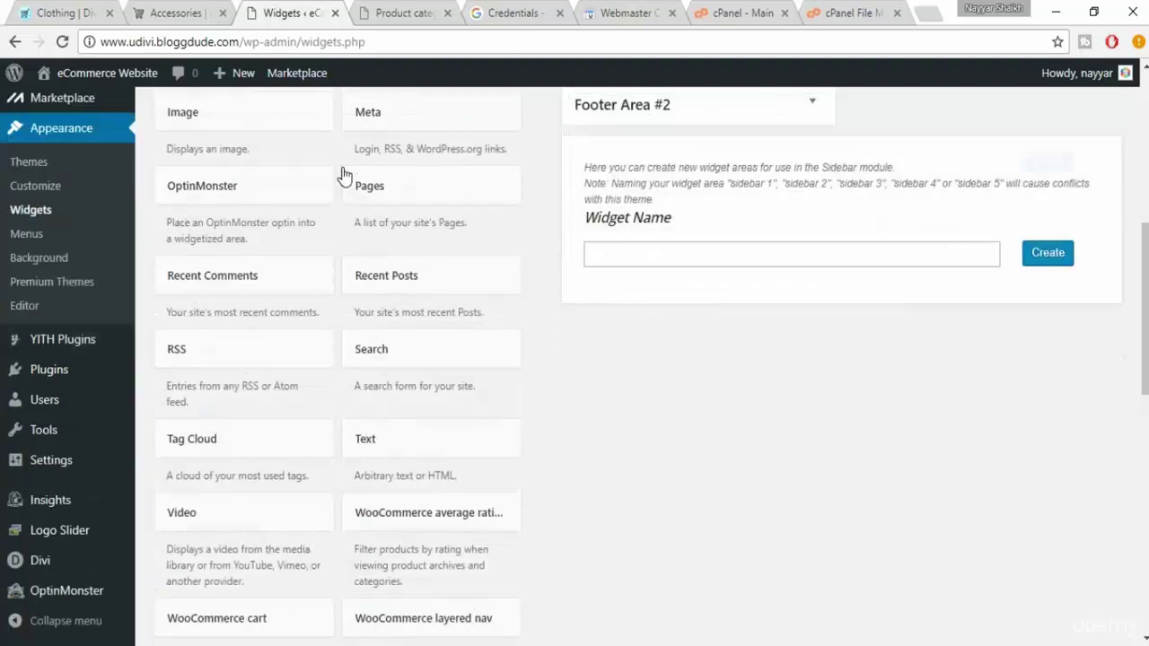
pyautogui.click(38, 561)
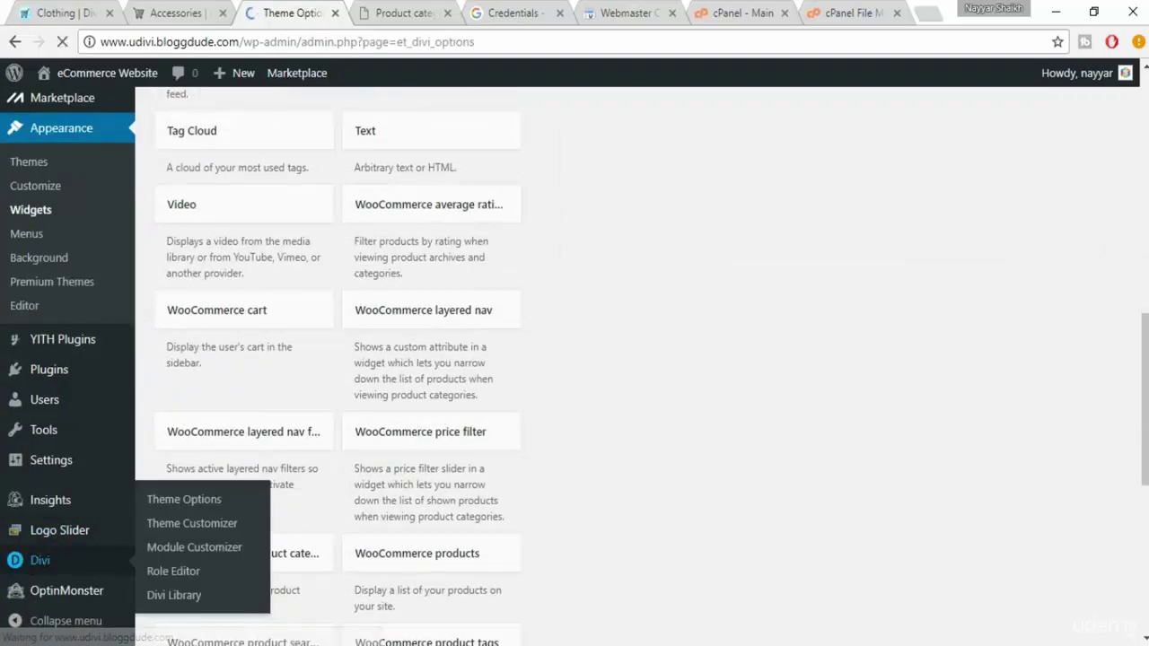
# - Select the Widget Title Bold .widgettitle rule in the Notepad CSS notes
pyautogui.moveTo(476, 645)
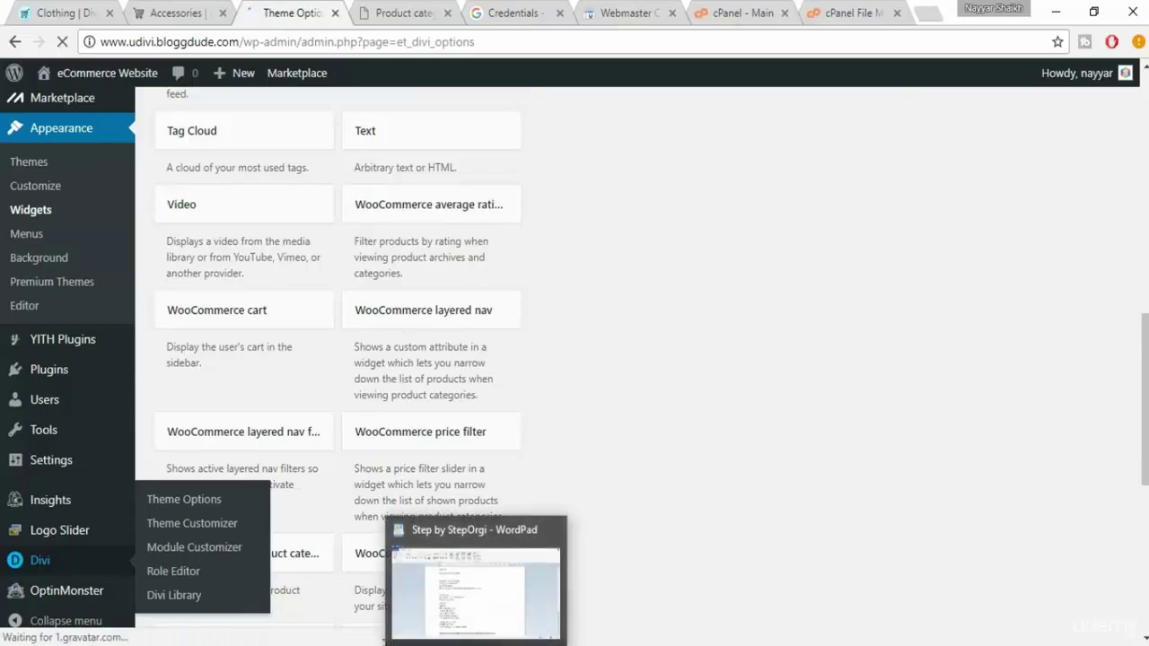
pyautogui.hotkey('alt', 'Tab')
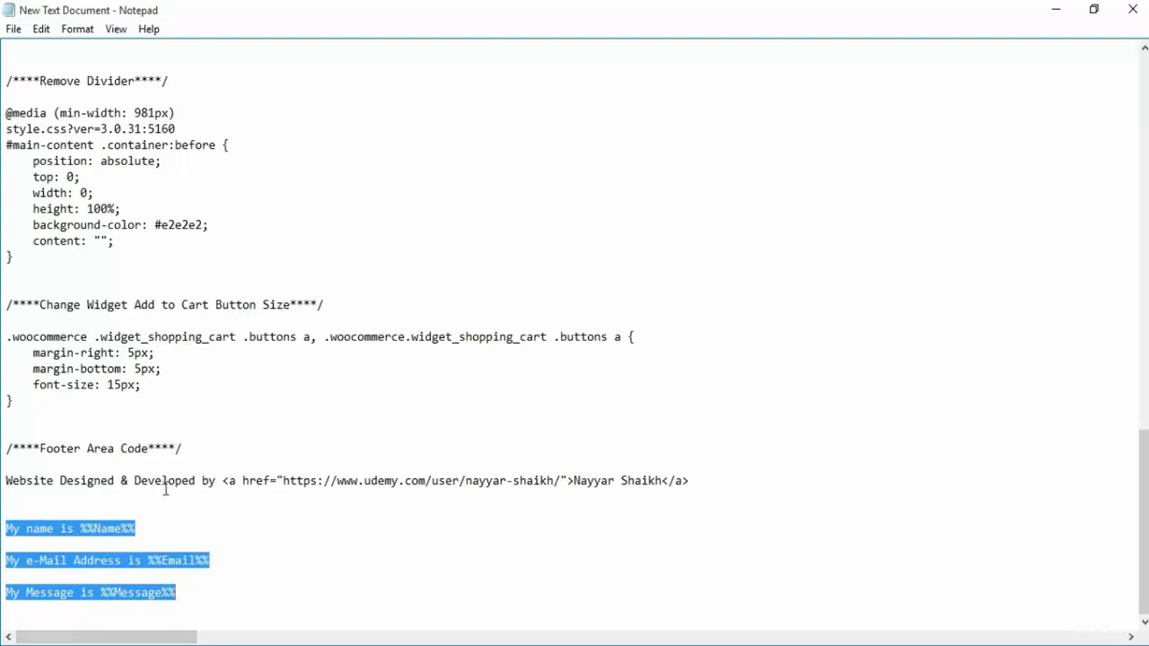
pyautogui.scroll(3, 249, 341)
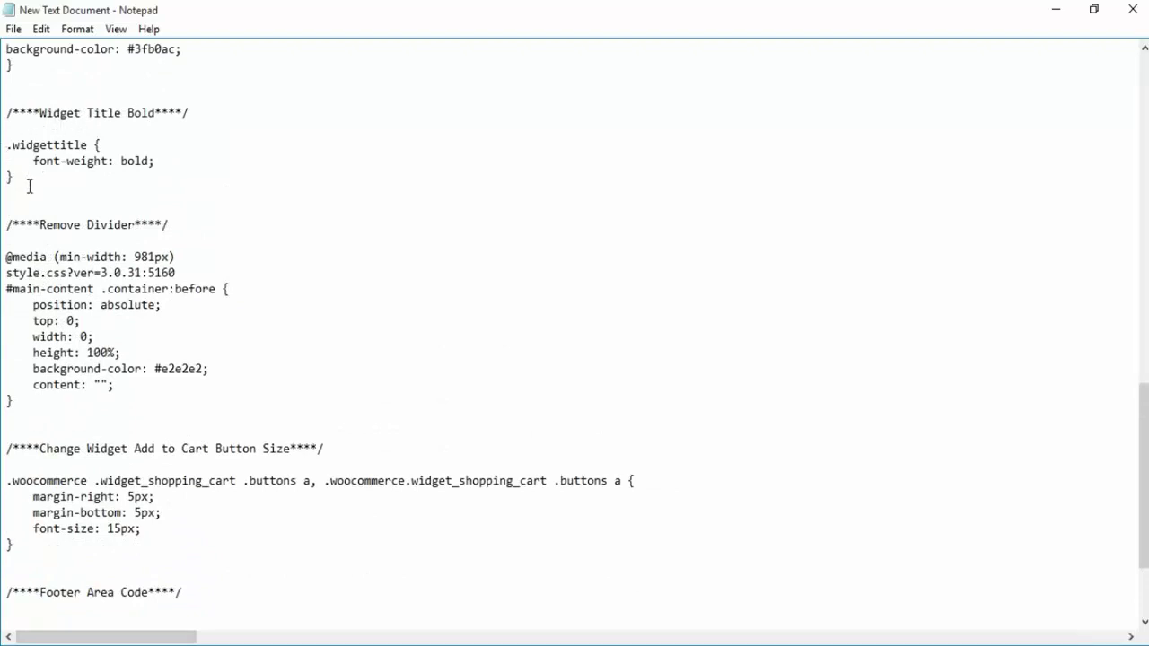
pyautogui.moveTo(28, 185); pyautogui.dragTo(3, 142)
pyautogui.hotkey('ctrl', 'c')
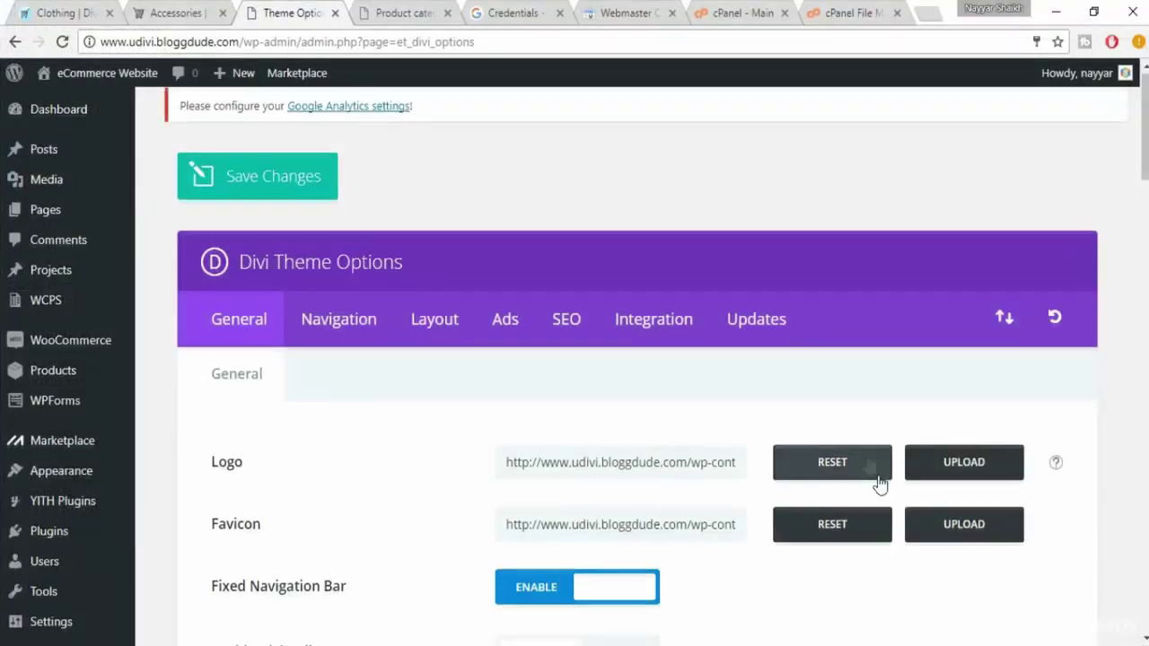
# - Paste the bold .widgettitle rule at the end of the Divi Custom CSS and save the changes
pyautogui.scroll(-10, 895, 515)
pyautogui.scroll(-10, 895, 523)
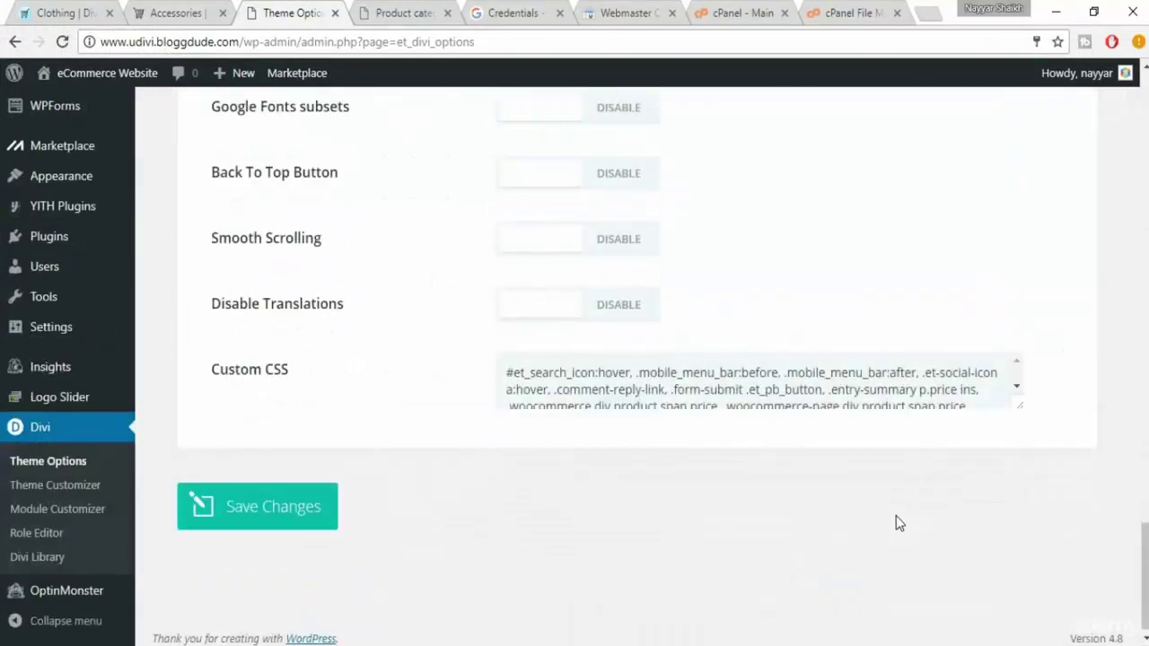
pyautogui.moveTo(1019, 400); pyautogui.dragTo(1024, 507)
pyautogui.scroll(-5, 754, 431)
pyautogui.click(545, 393)
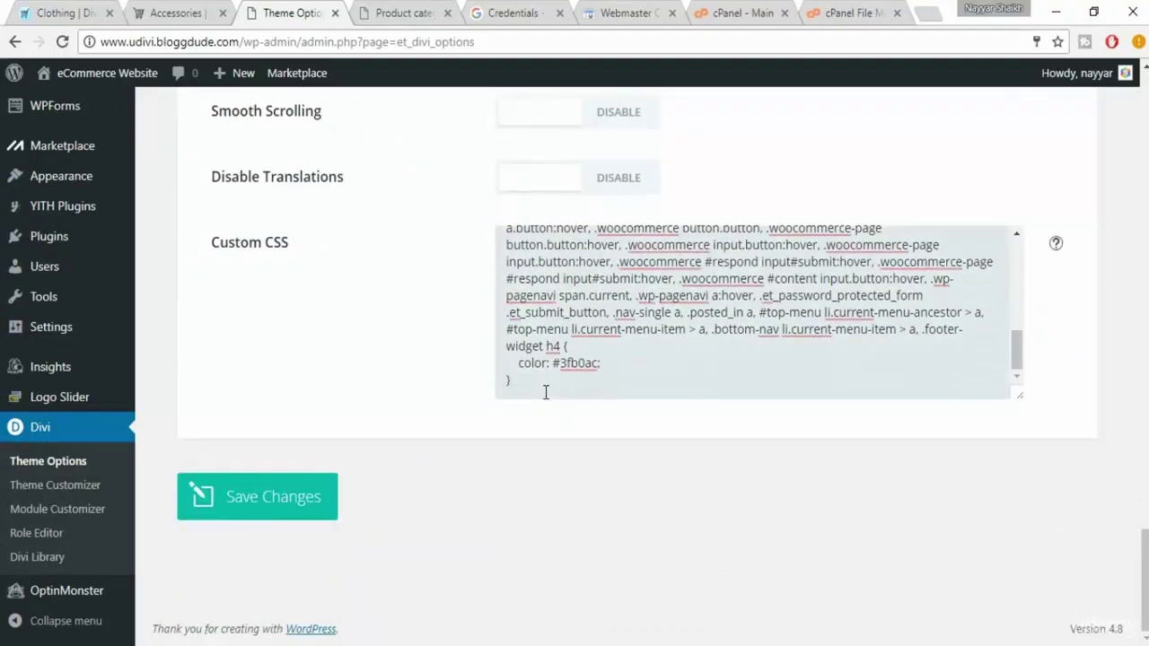
pyautogui.press('Return')
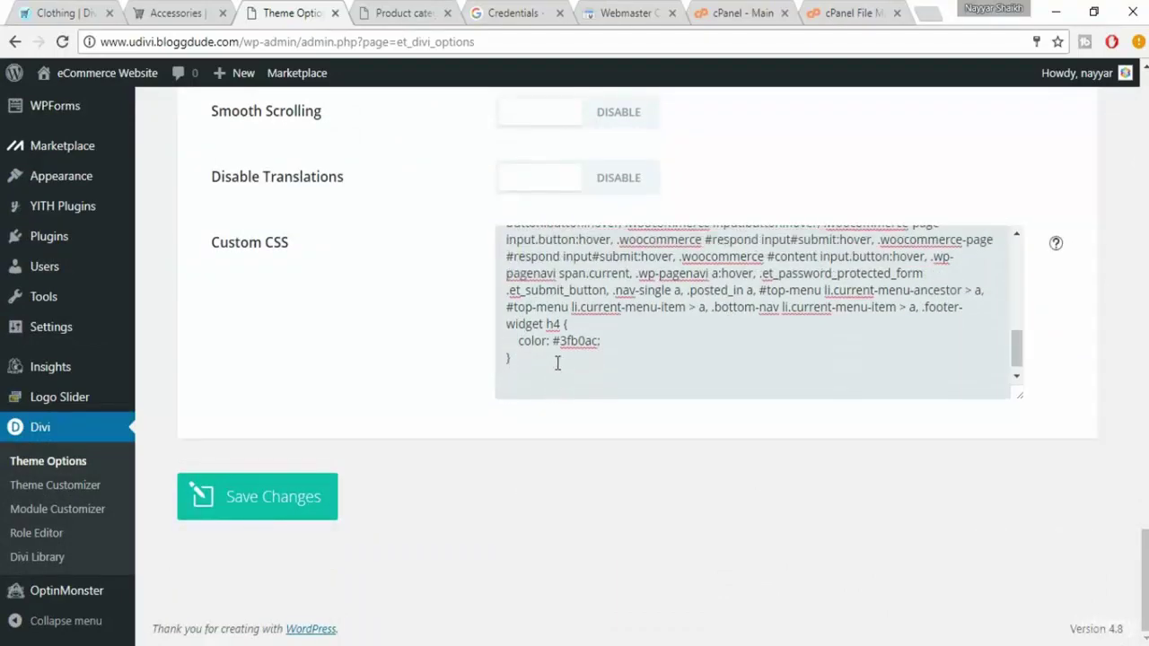
pyautogui.hotkey('ctrl', 'v')
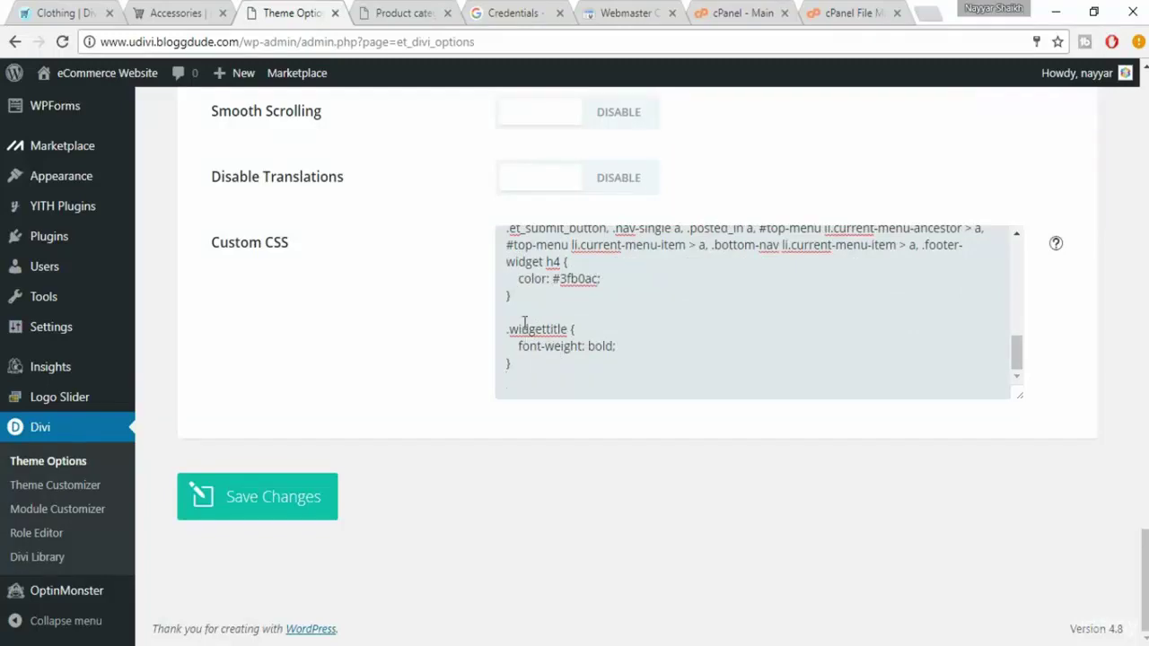
pyautogui.click(316, 508)
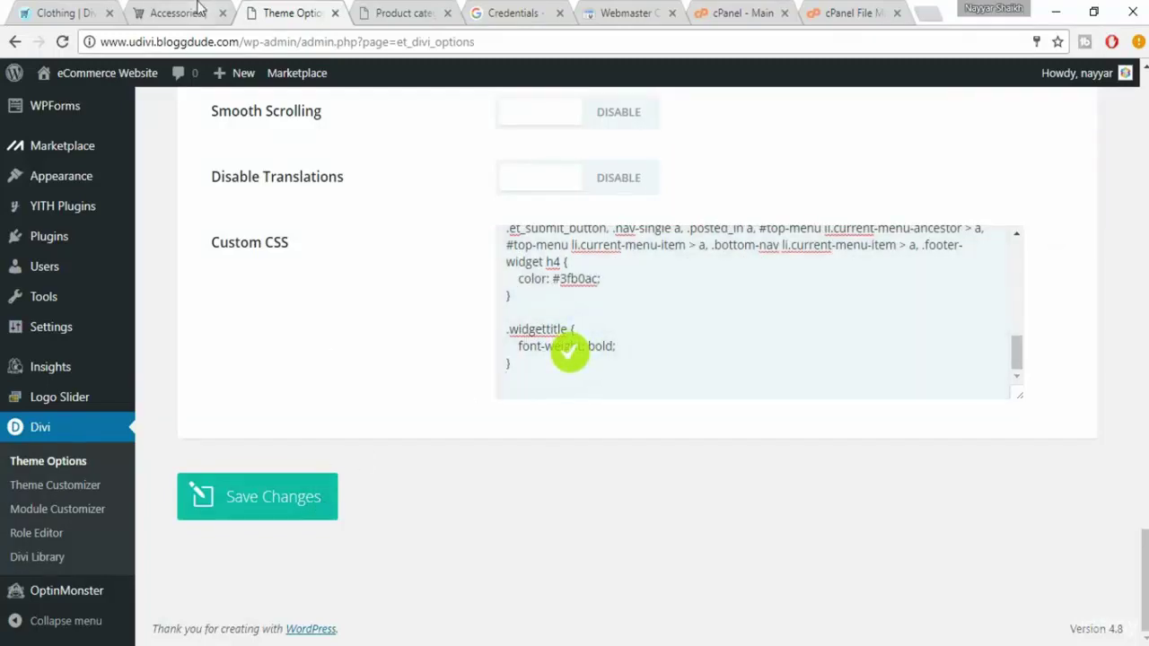
# - Reload the Accessories shop page to confirm the sidebar widget headings are bold
pyautogui.click(199, 11)
pyautogui.scroll(3, 909, 324)
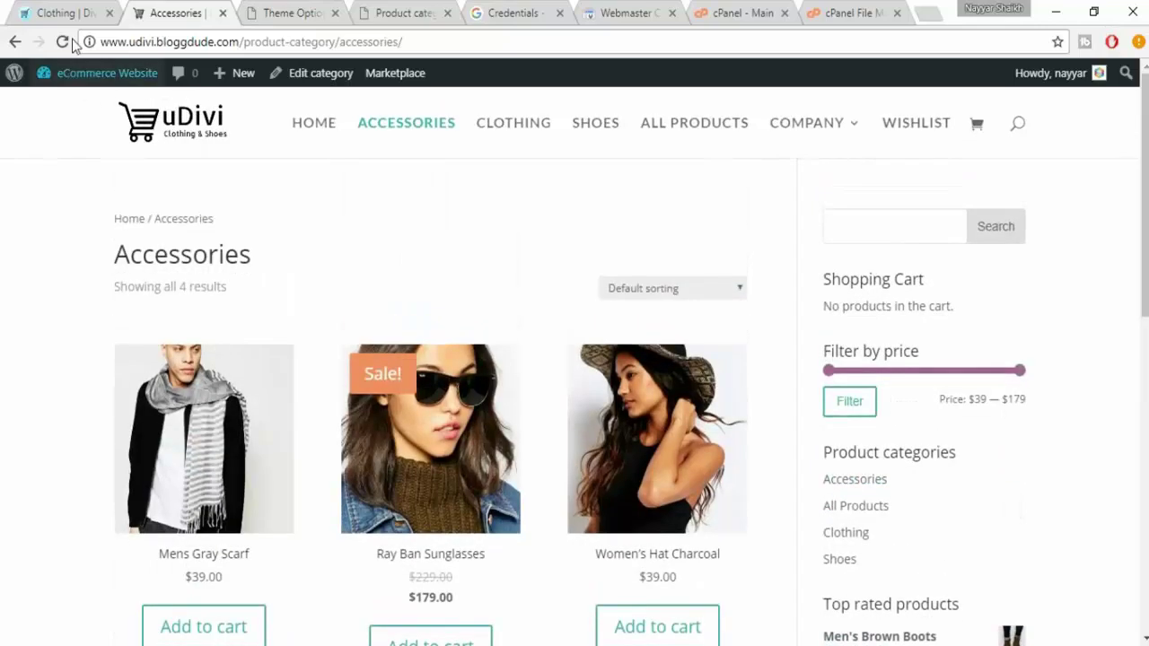
pyautogui.click(62, 41)
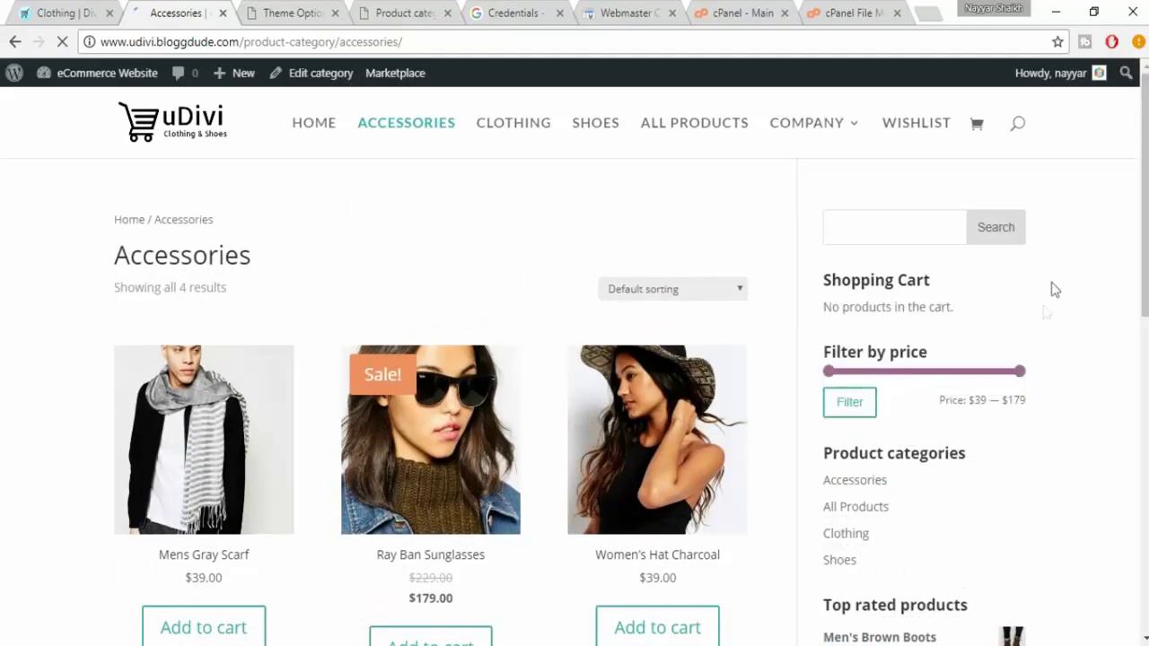
# - Add Women's Hat Charcoal ($39.00) to the cart from the Accessories page
pyautogui.moveTo(829, 281); pyautogui.dragTo(931, 282)
pyautogui.click(1067, 327)
pyautogui.scroll(-6, 1097, 359)
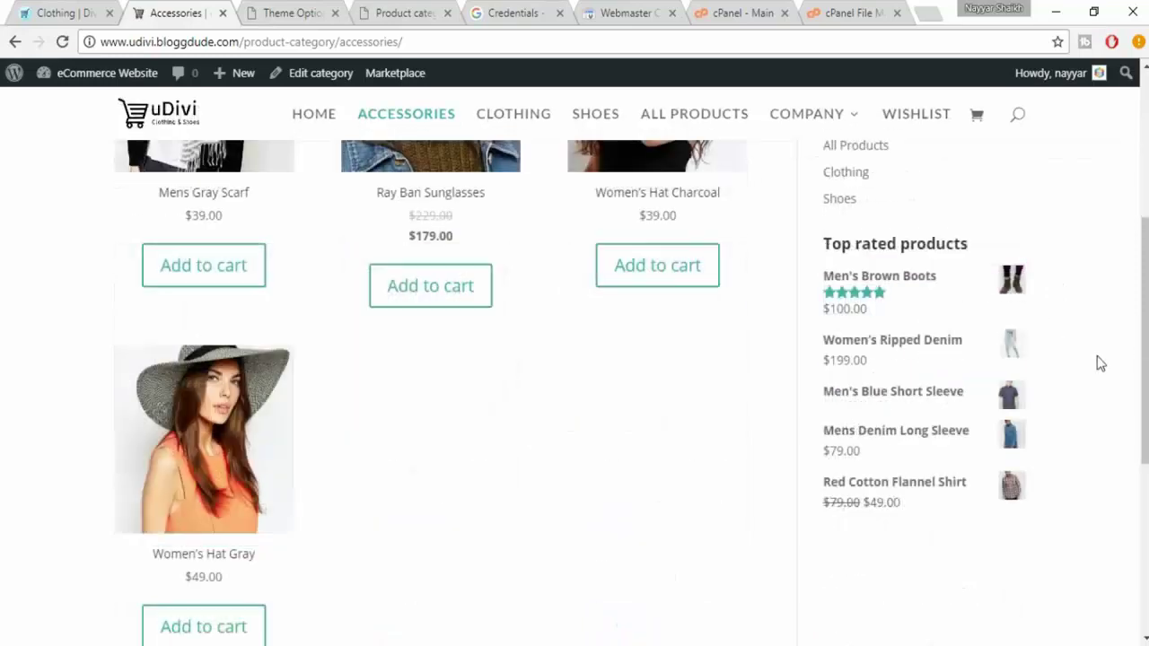
pyautogui.scroll(6, 1098, 362)
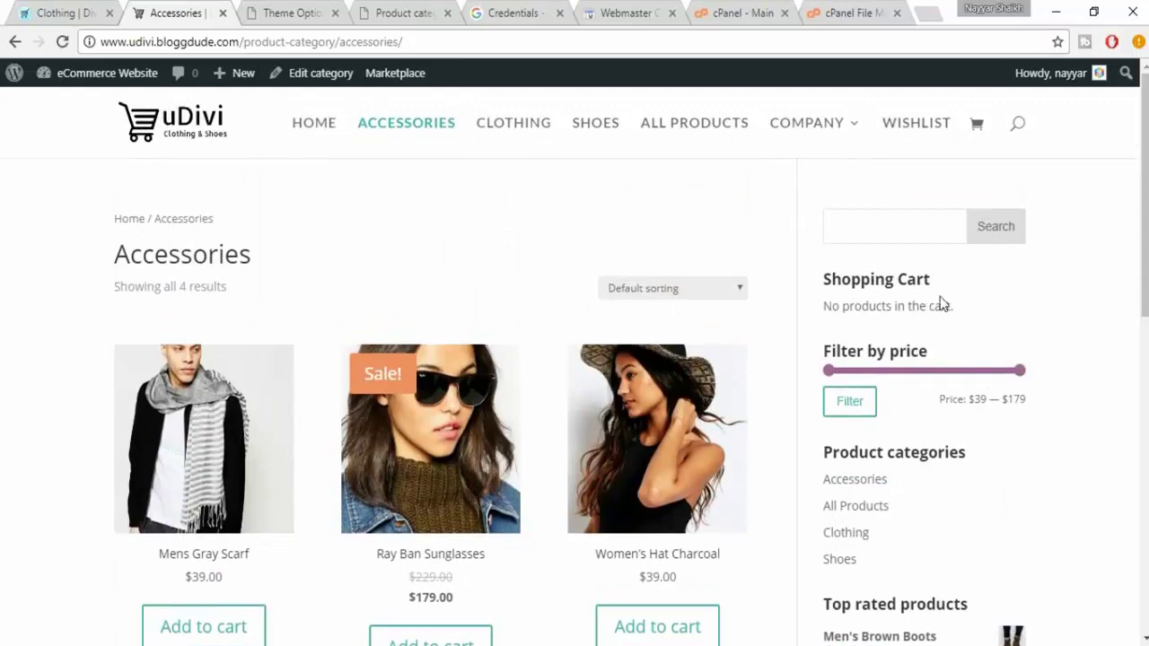
pyautogui.scroll(-1, 941, 305)
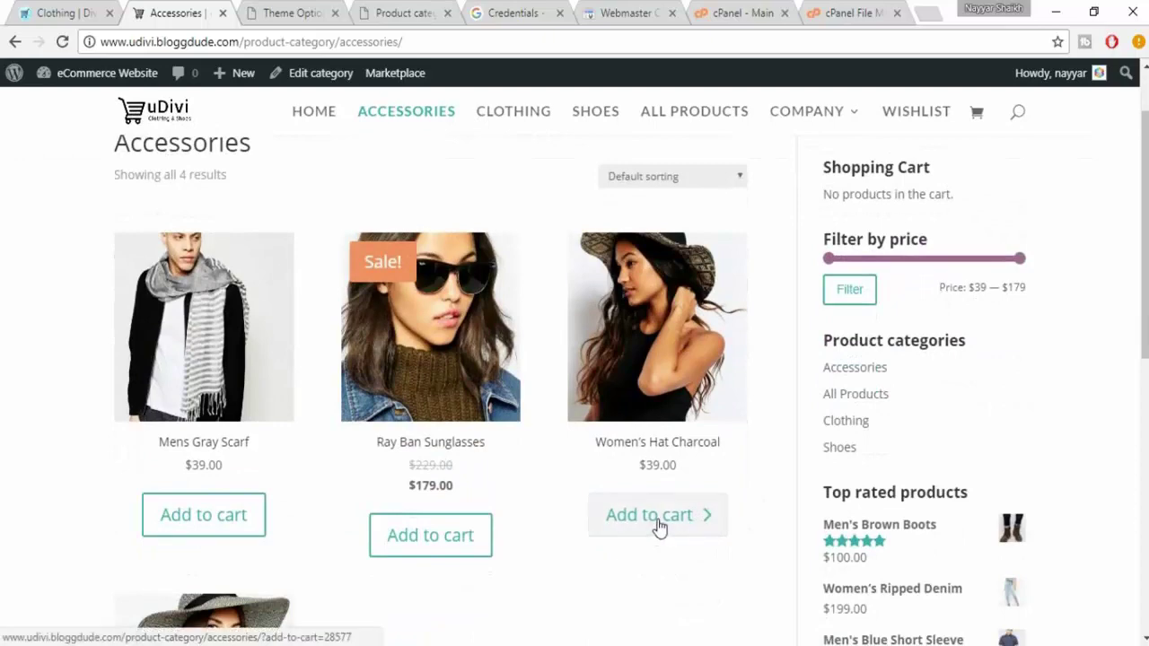
pyautogui.click(658, 528)
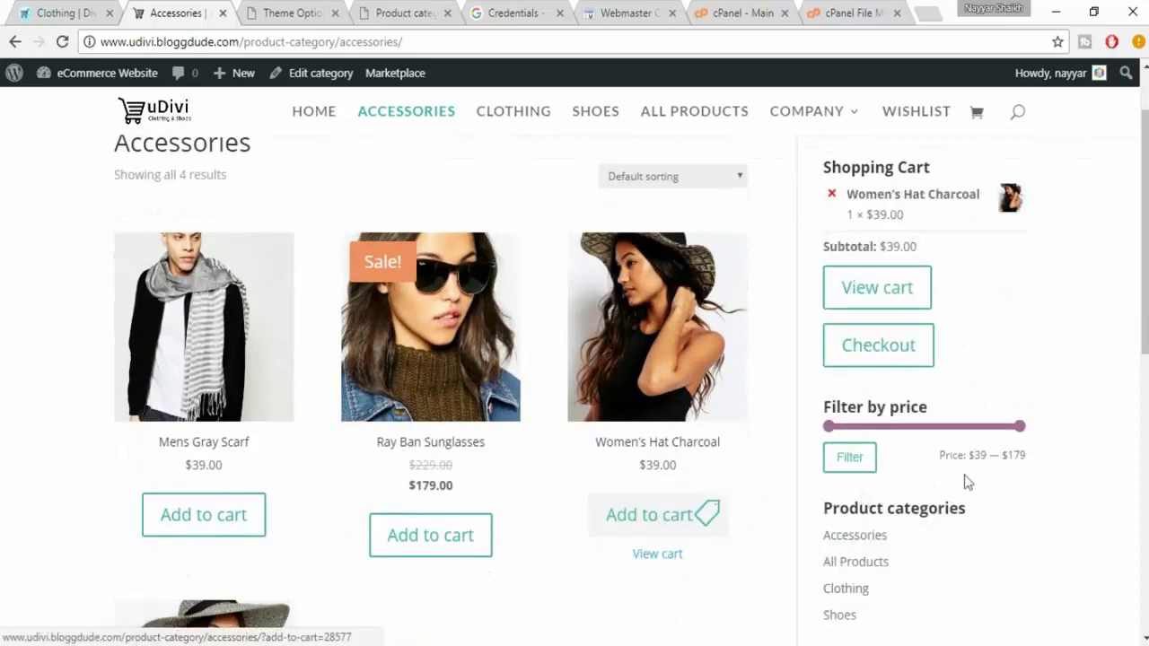
pyautogui.scroll(1, 1104, 447)
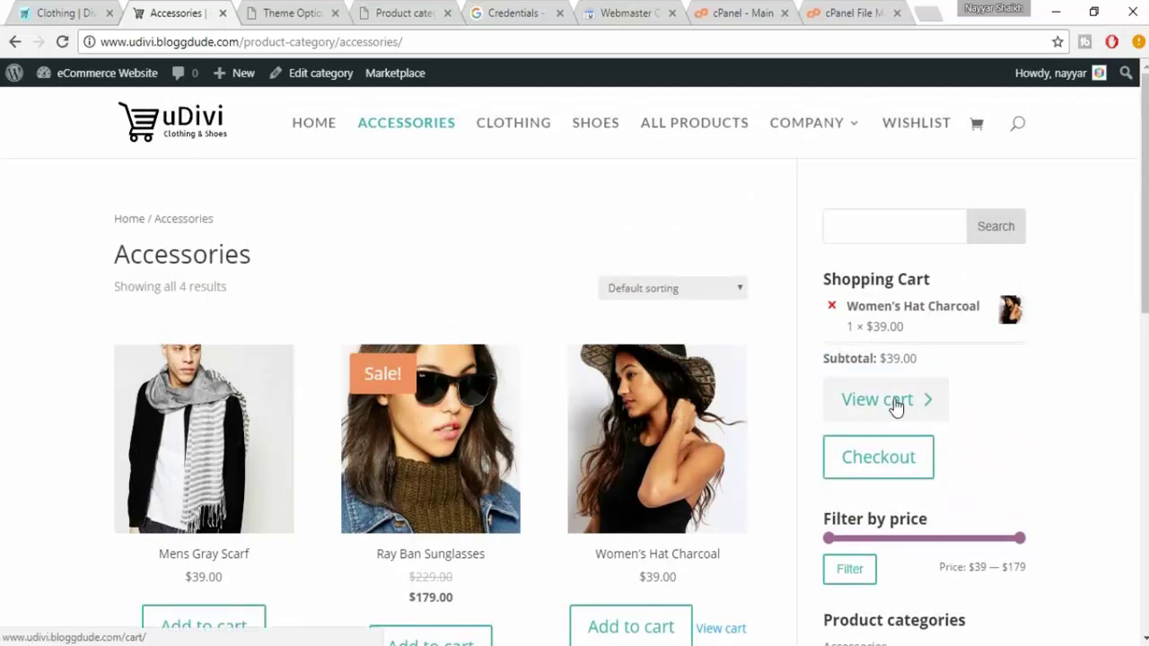
# - Compare cart buttons with the eDivi Clothing page, then copy the widget cart button size rule from Notepad
pyautogui.click(26, 8)
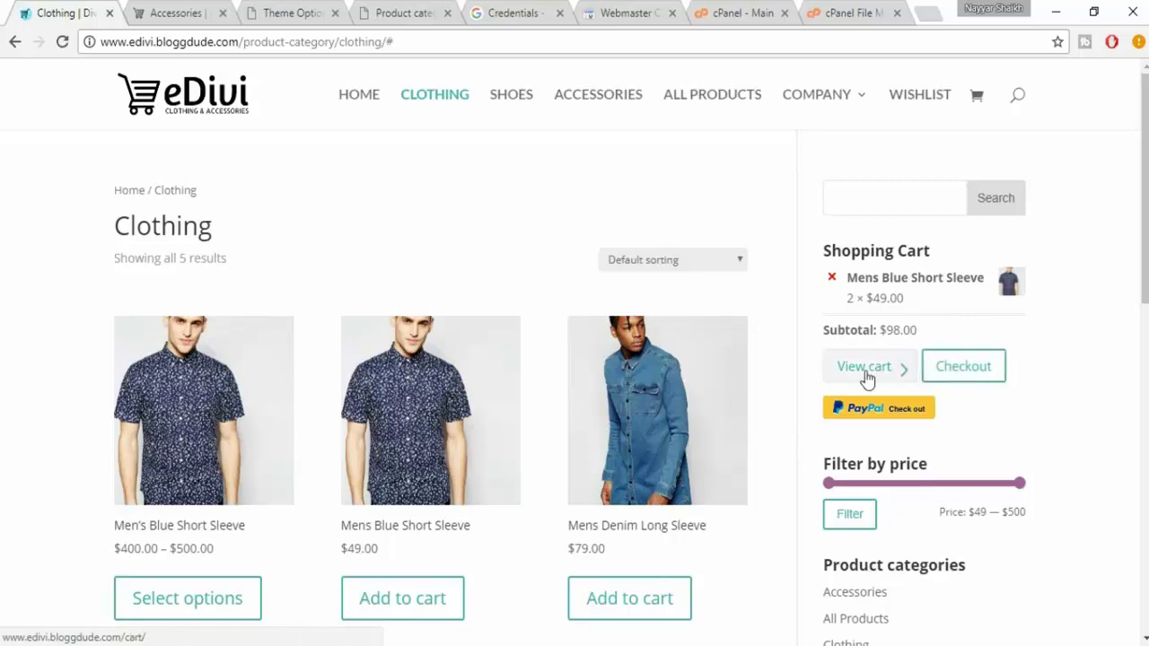
pyautogui.click(213, 7)
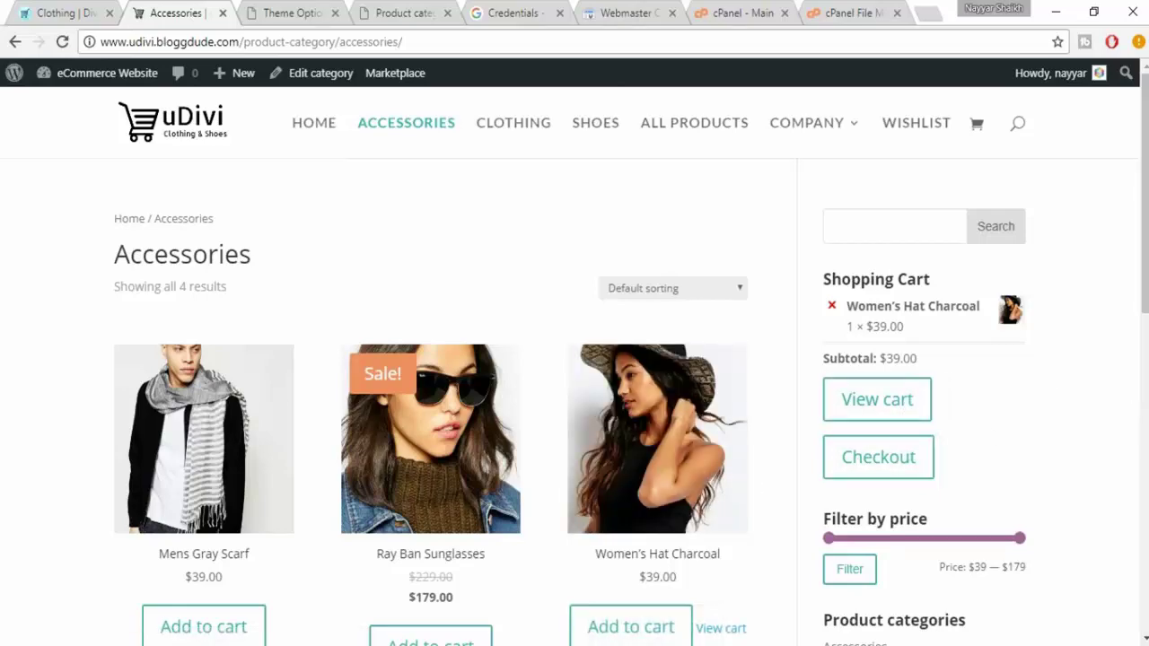
pyautogui.hotkey('alt', 'Tab')
pyautogui.scroll(-3, 405, 452)
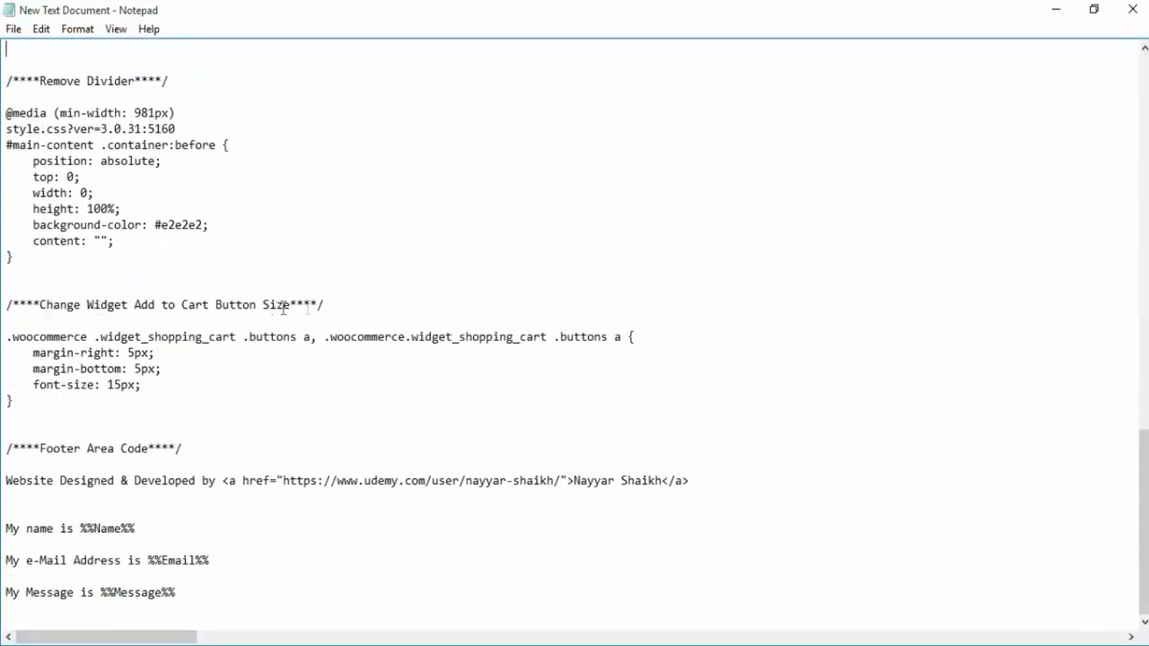
pyautogui.moveTo(4, 337); pyautogui.dragTo(35, 404)
pyautogui.hotkey('ctrl', 'c')
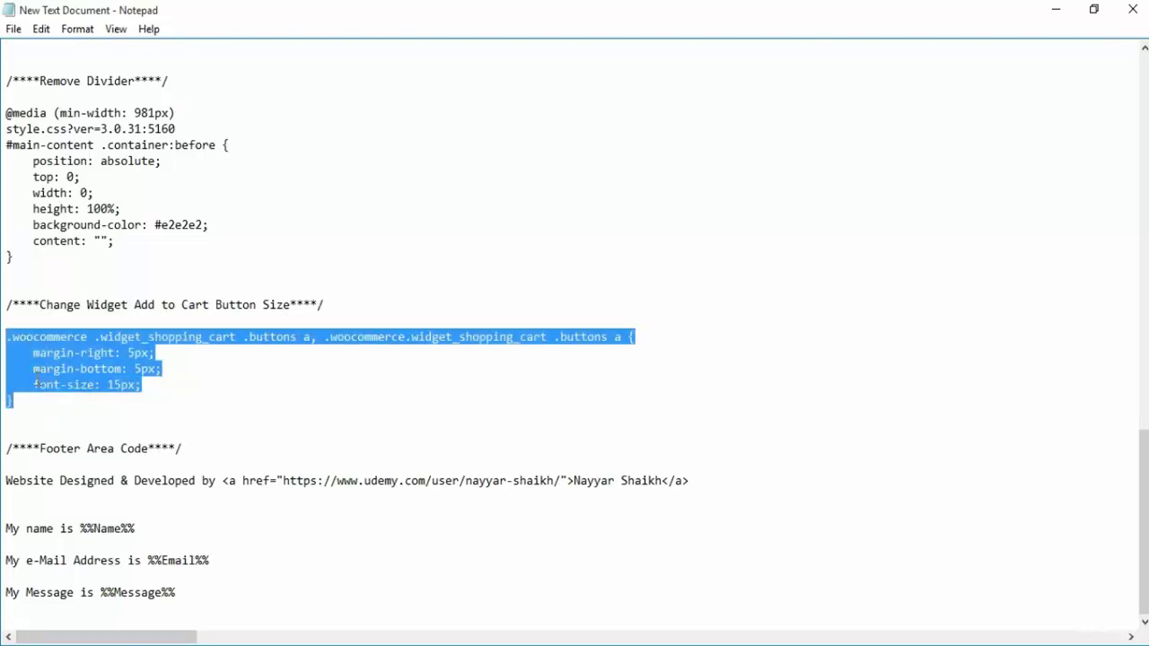
pyautogui.hotkey('alt', 'Tab')
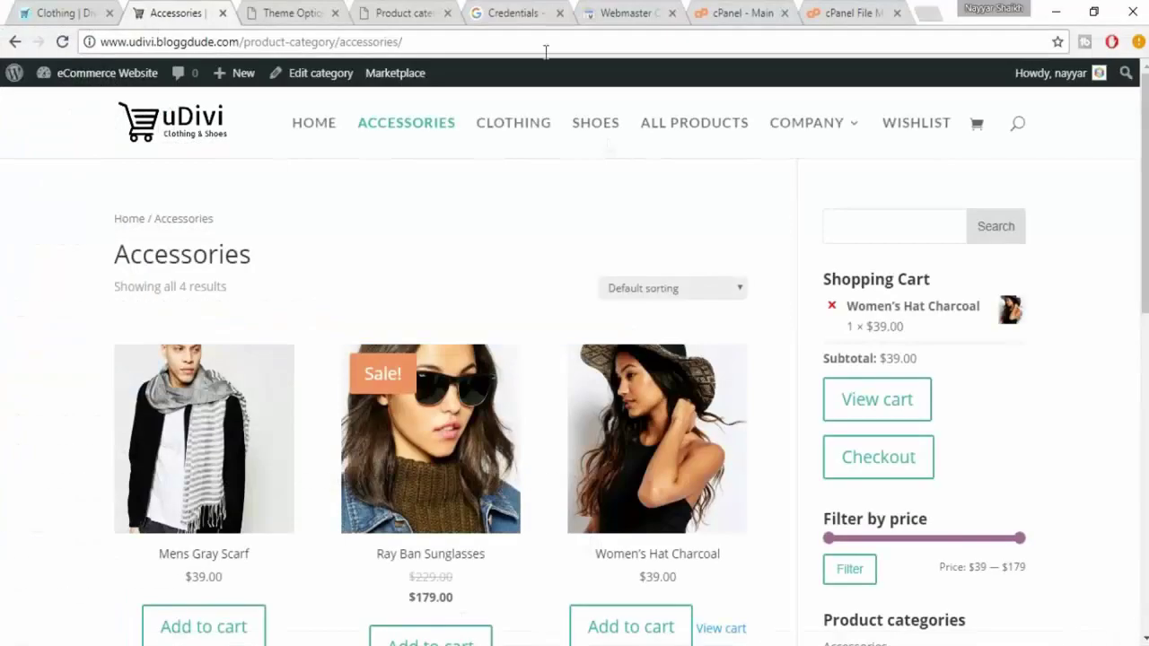
pyautogui.click(329, 8)
# - Append the cart button size rule to the Divi Custom CSS and save it
pyautogui.click(569, 366)
pyautogui.press('Return')
pyautogui.hotkey('ctrl', 'v')
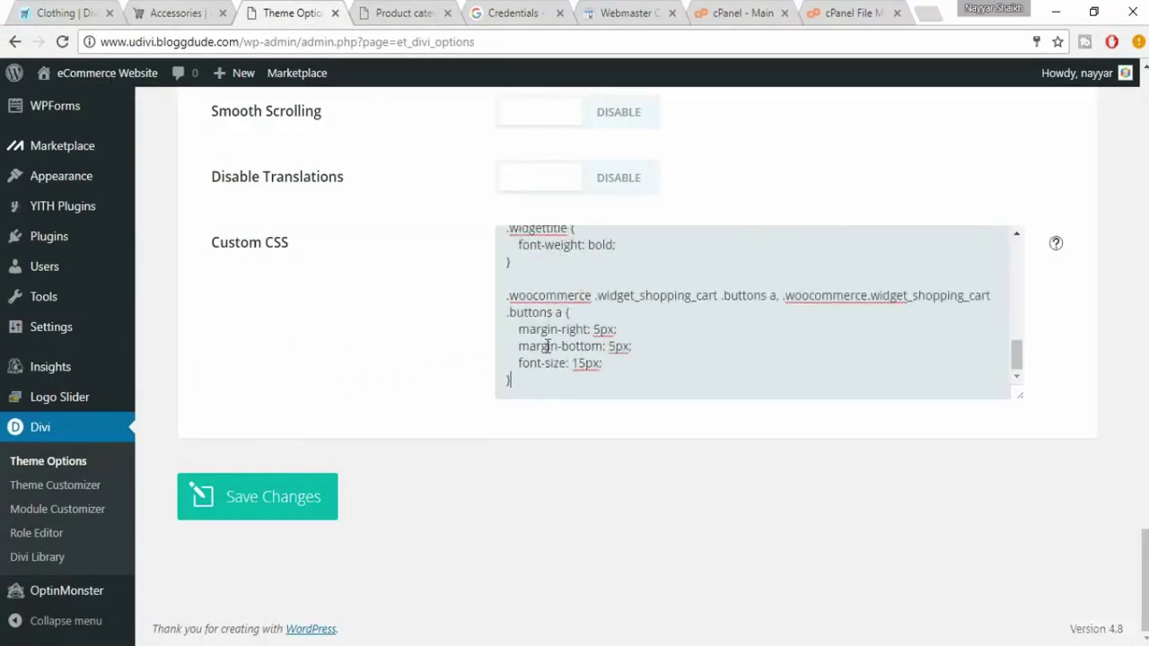
pyautogui.click(274, 510)
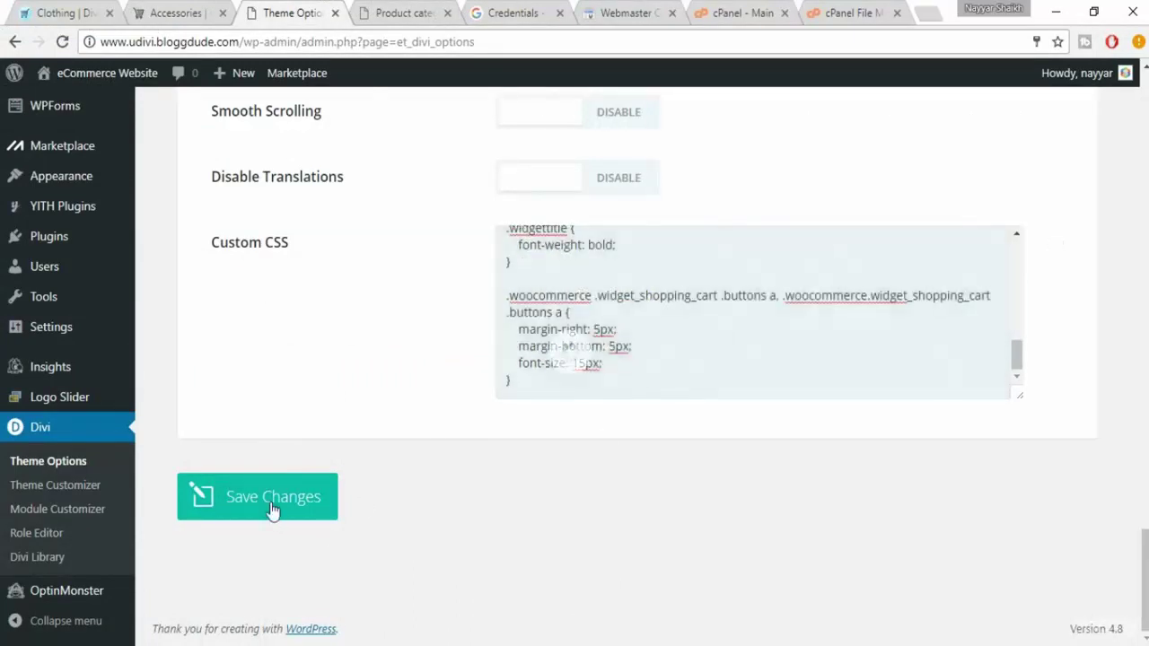
# - Reload the Accessories page to check the smaller side-by-side View cart and Checkout buttons
pyautogui.click(171, 13)
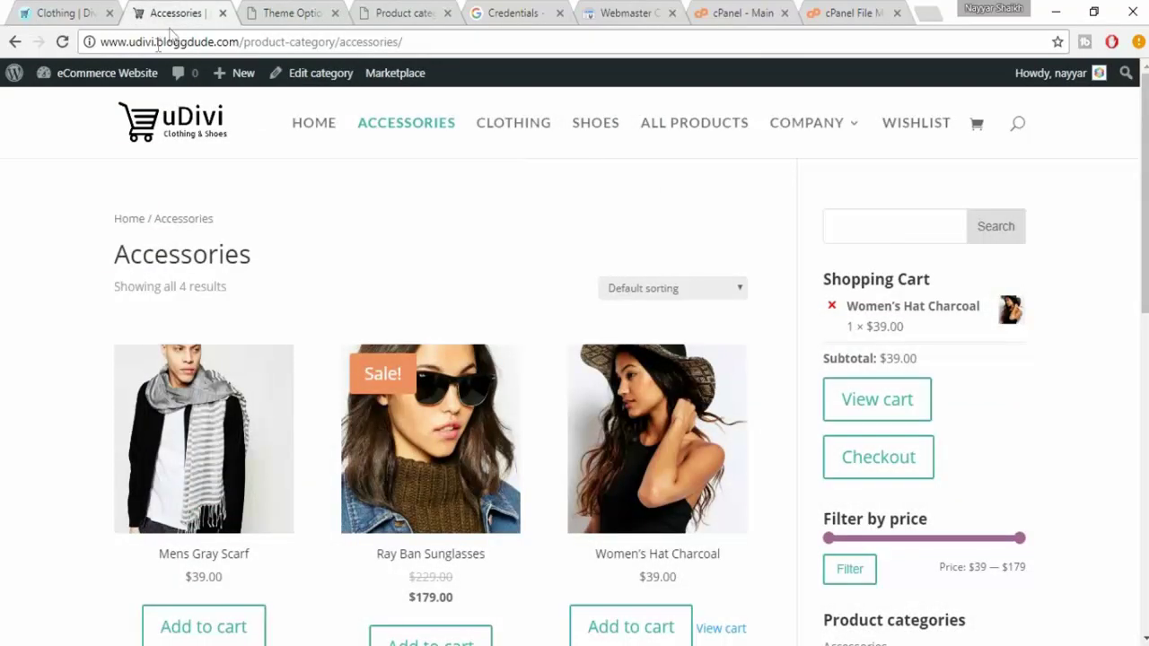
pyautogui.click(61, 43)
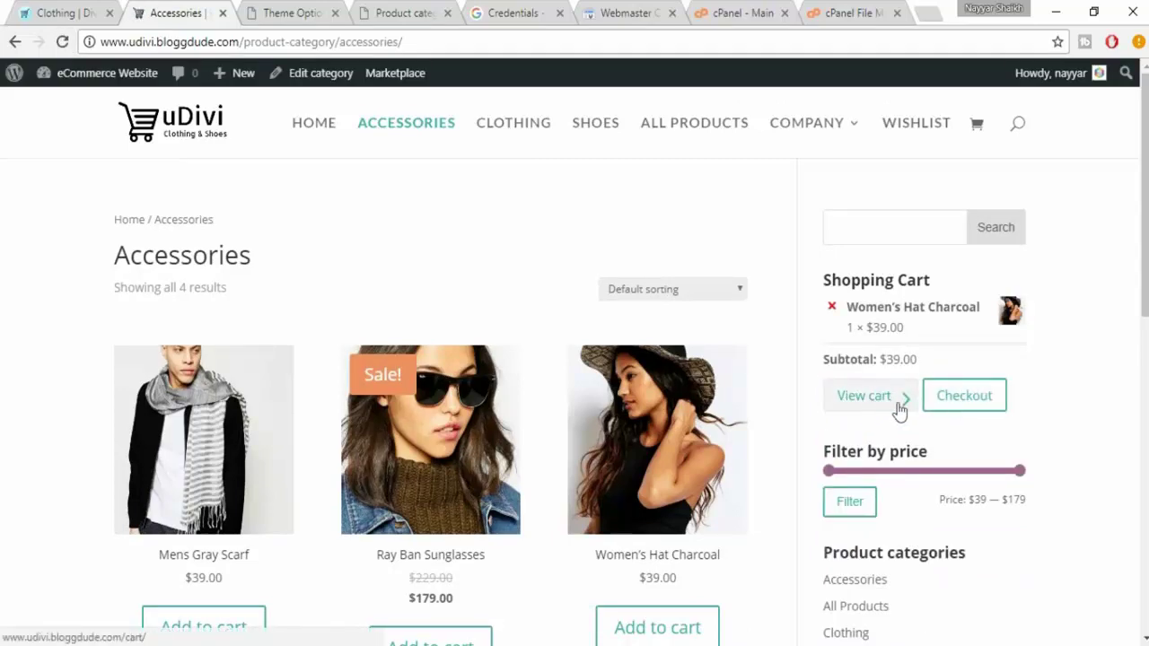
pyautogui.scroll(-10, 948, 431)
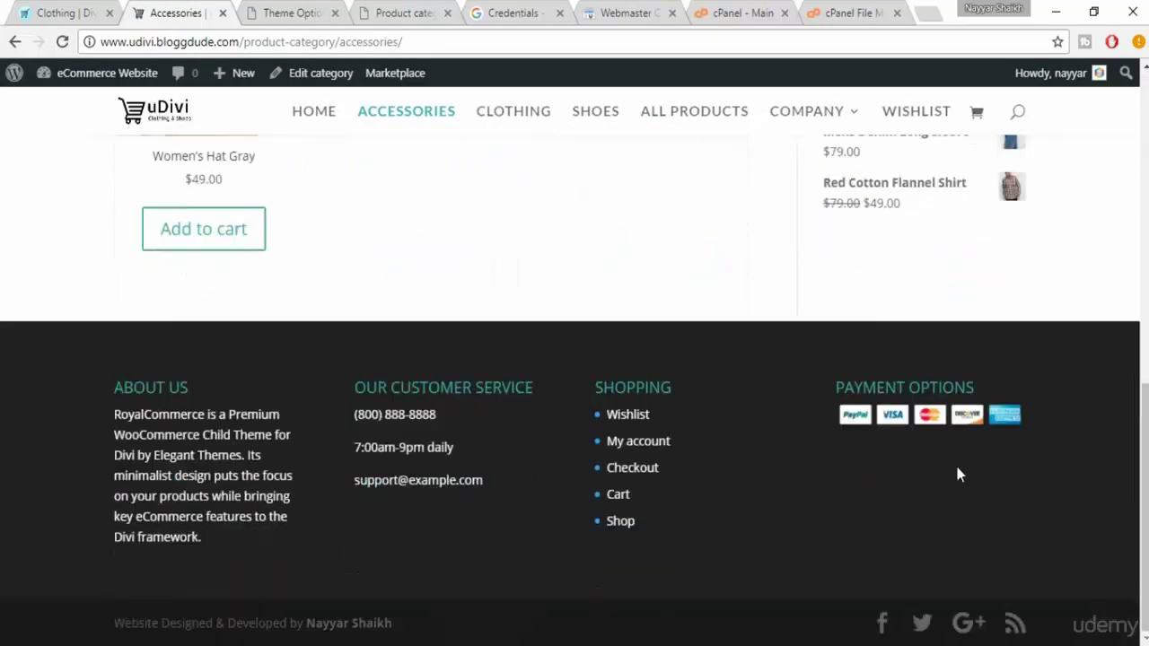
pyautogui.scroll(10, 957, 474)
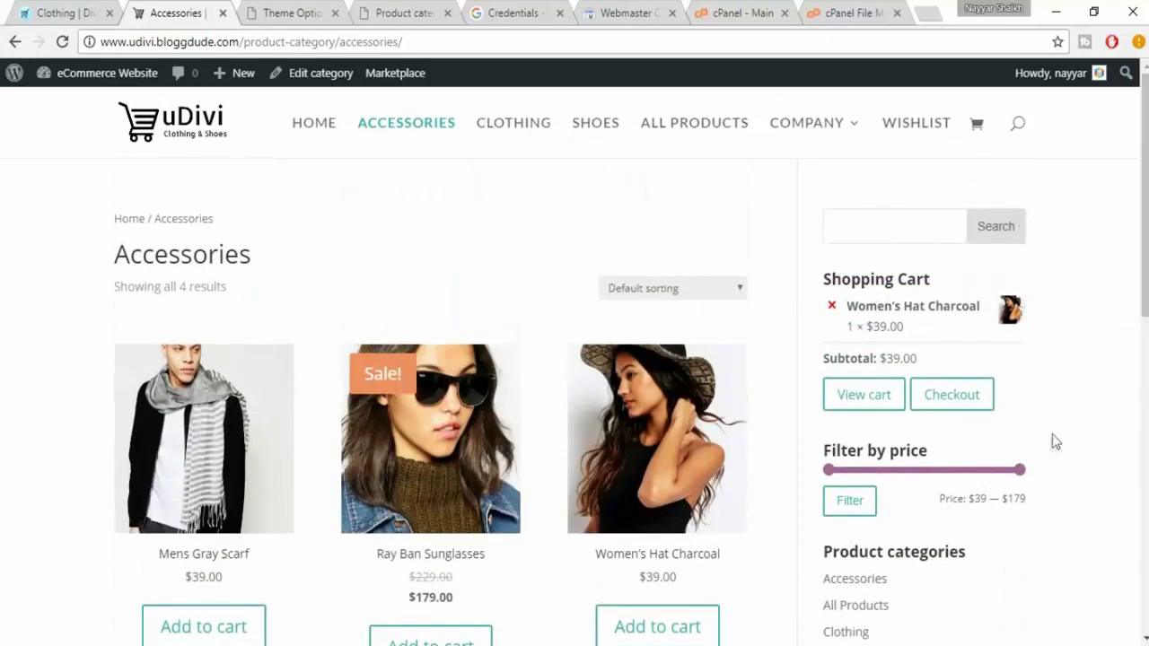
# - Open the shop's Wishlist page and look it over
pyautogui.click(916, 134)
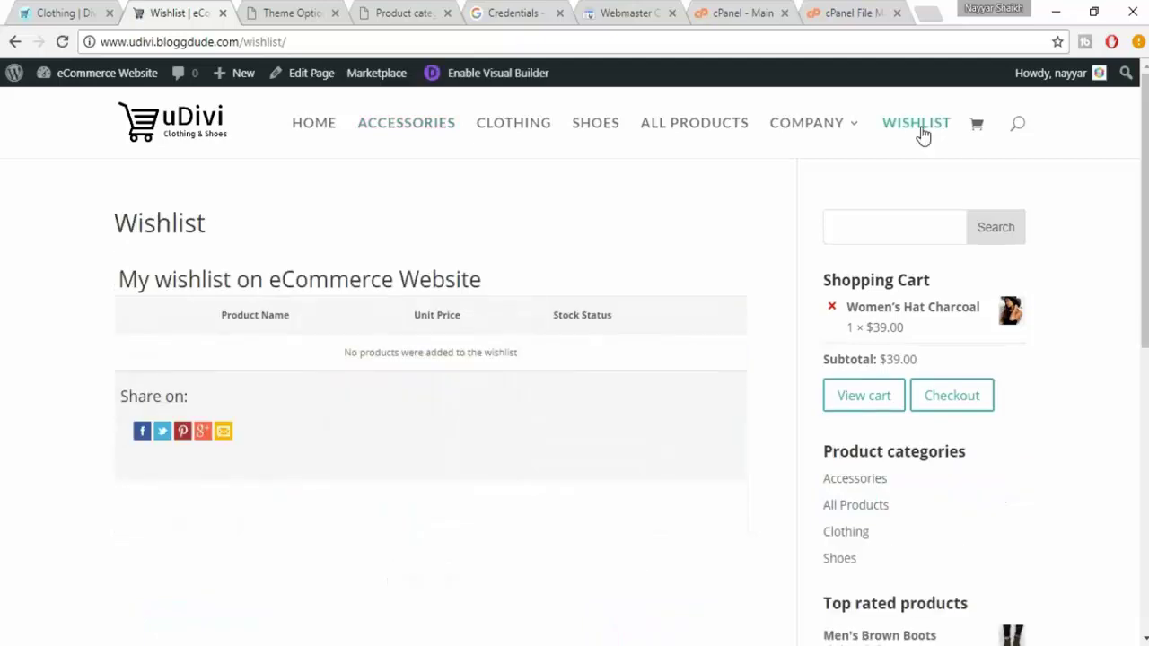
pyautogui.scroll(-5, 405, 398)
pyautogui.scroll(5, 454, 428)
pyautogui.scroll(1, 477, 461)
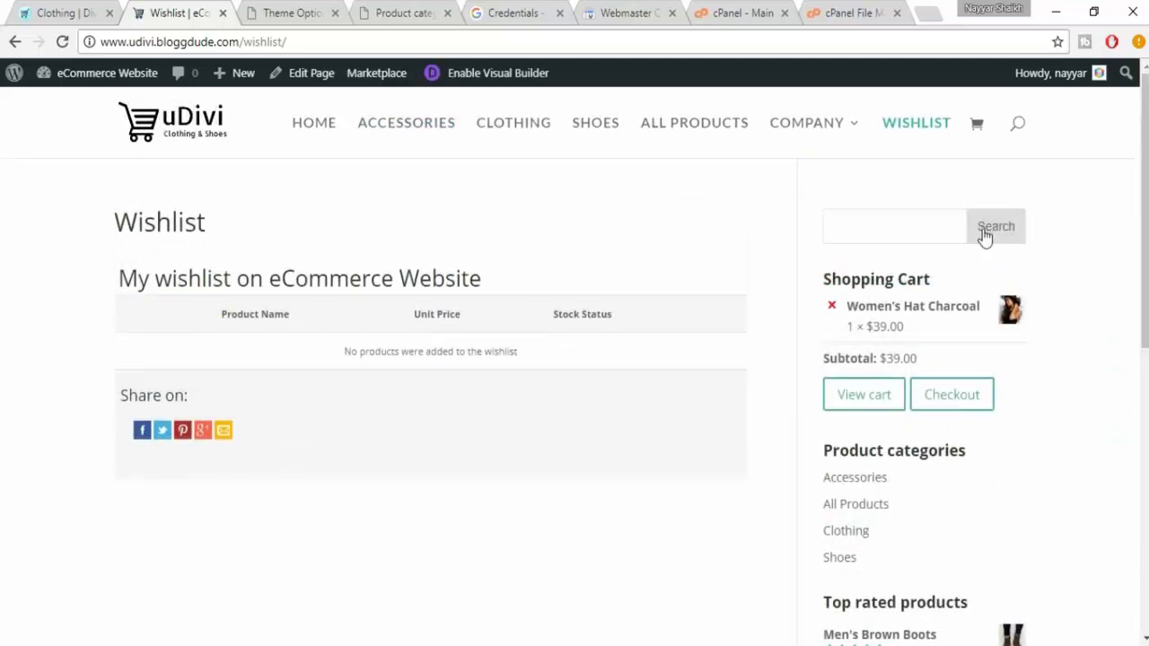
pyautogui.scroll(-3, 942, 239)
pyautogui.scroll(3, 938, 341)
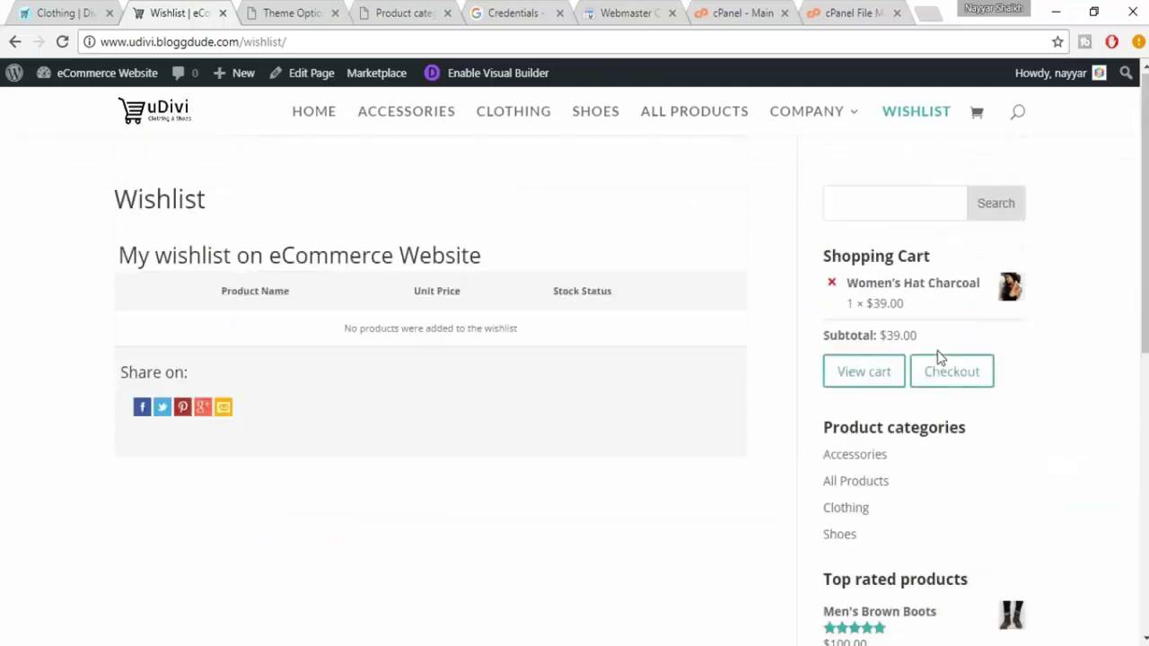
pyautogui.scroll(1, 938, 357)
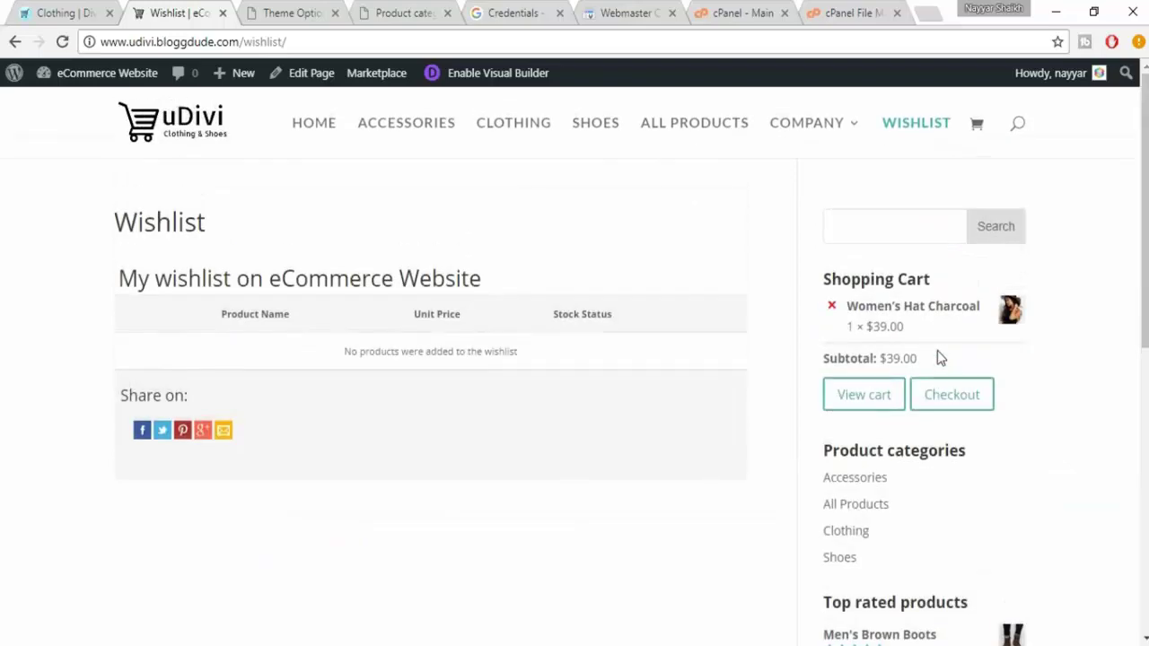
# - Open the Cart page and check that it still shows the right sidebar
pyautogui.click(978, 128)
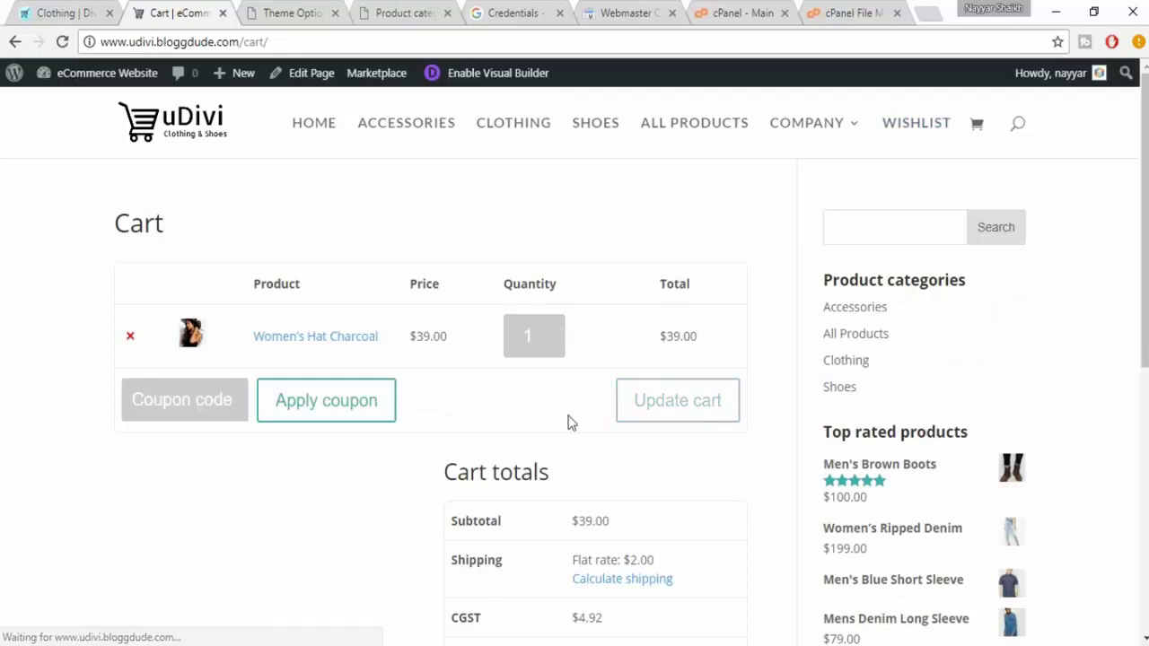
pyautogui.scroll(-4, 739, 428)
pyautogui.scroll(4, 835, 314)
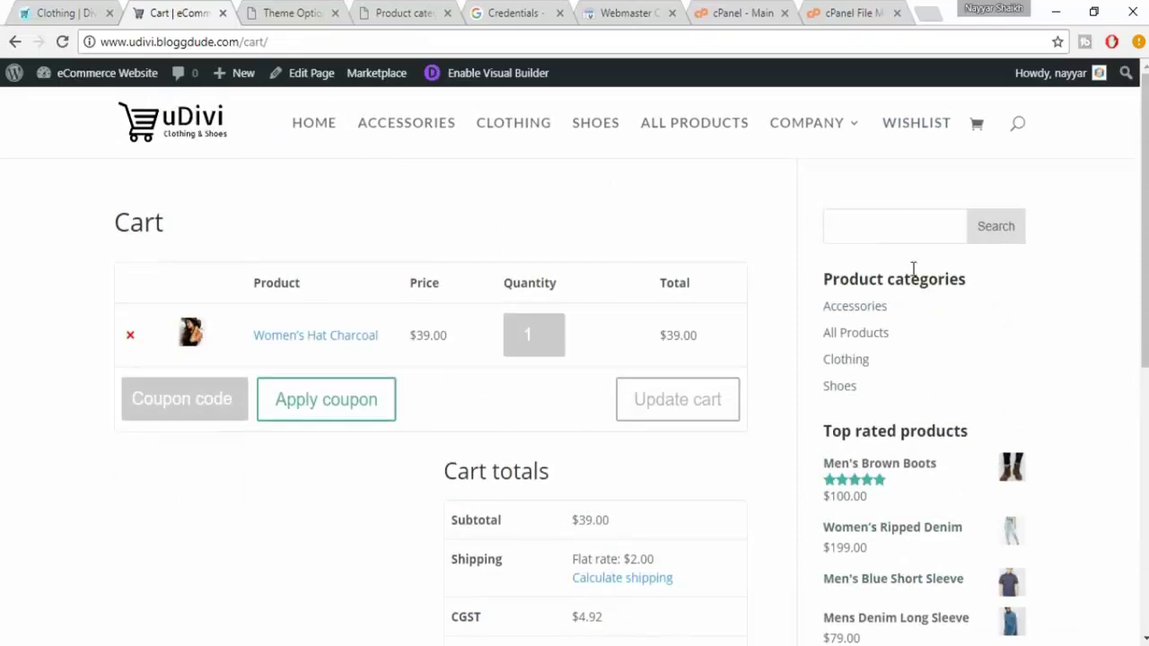
pyautogui.scroll(-1, 949, 344)
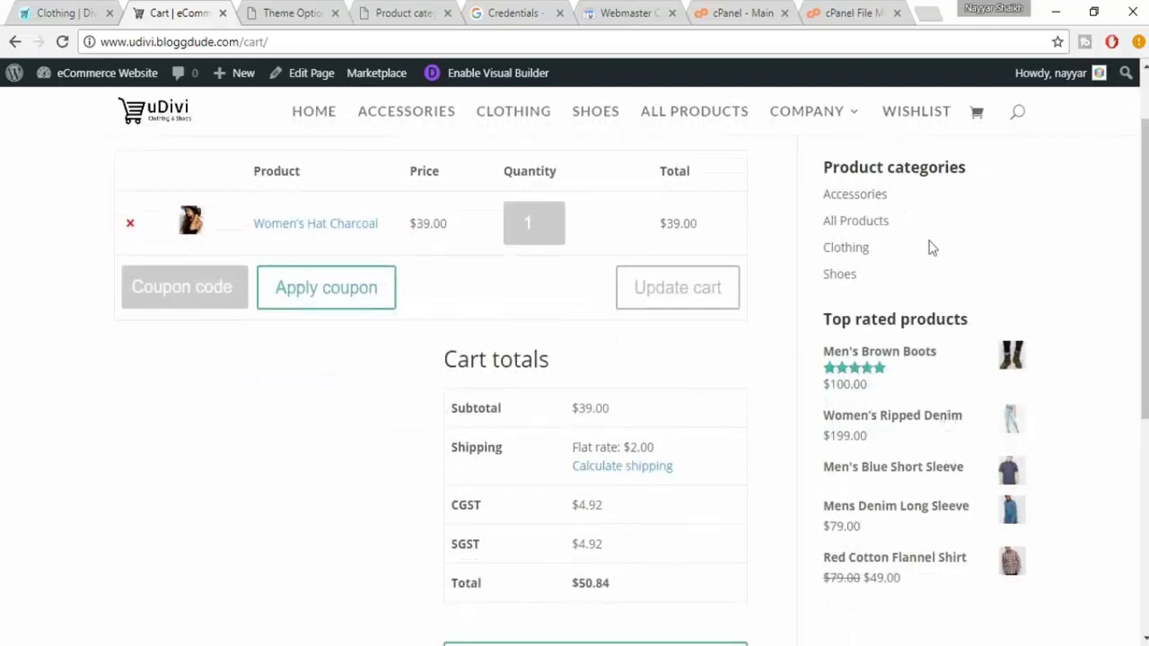
pyautogui.scroll(1, 916, 384)
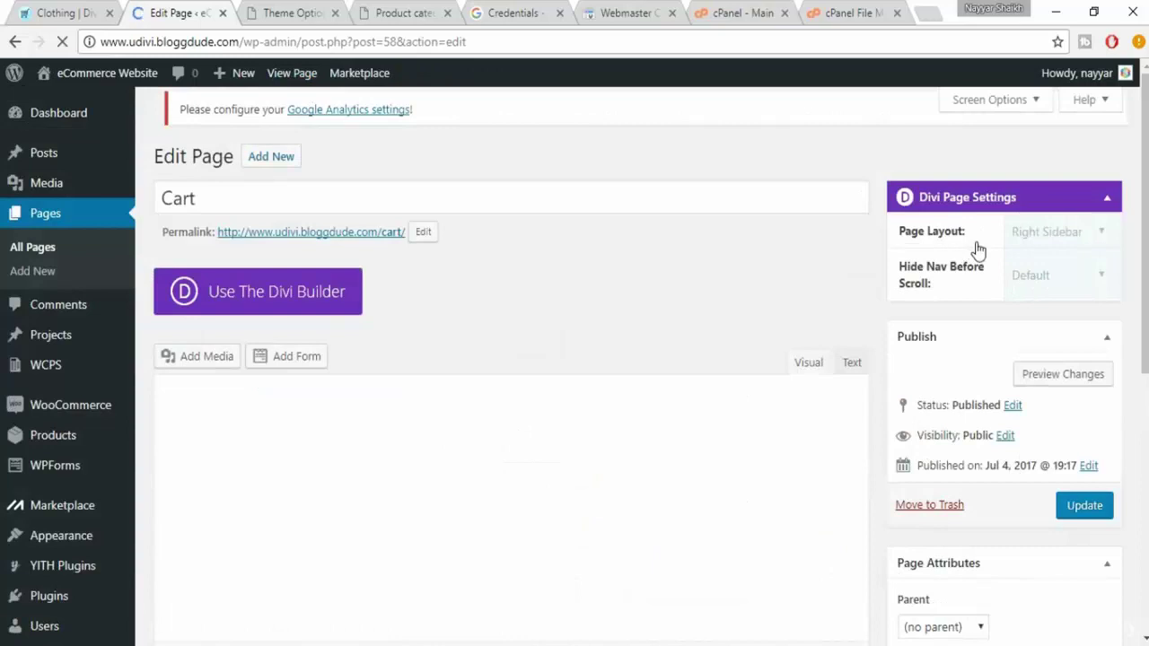
# - Set the Cart page's Divi layout to Full Width, update it, and view the live page
pyautogui.click(1048, 235)
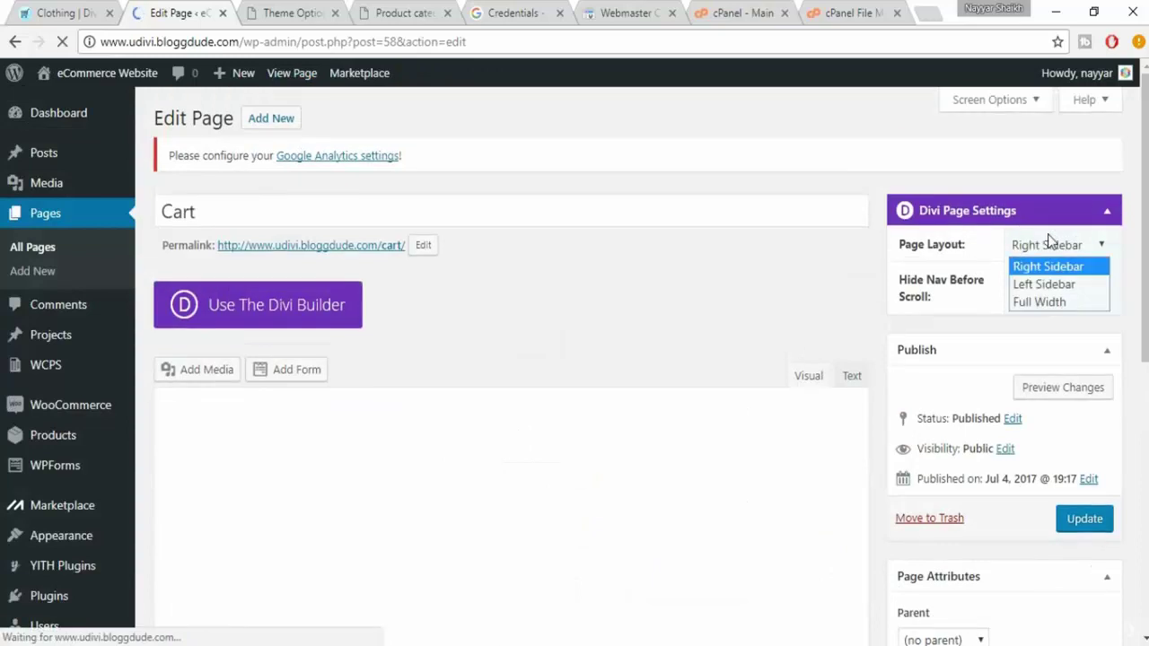
pyautogui.click(1053, 302)
pyautogui.click(1087, 526)
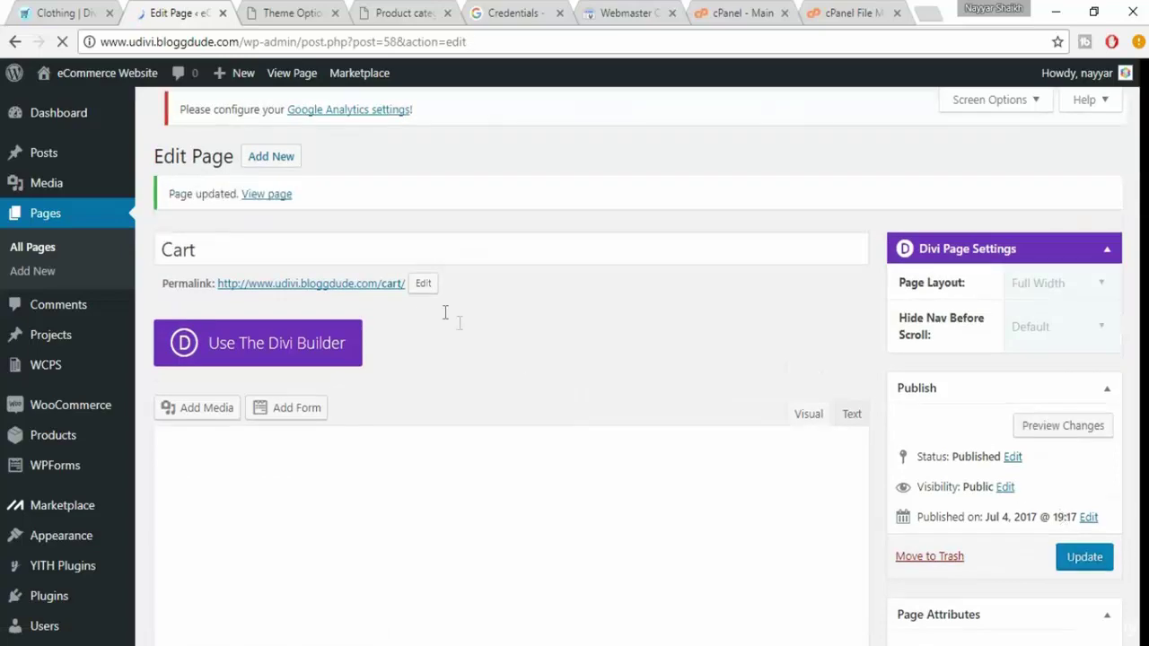
pyautogui.click(277, 203)
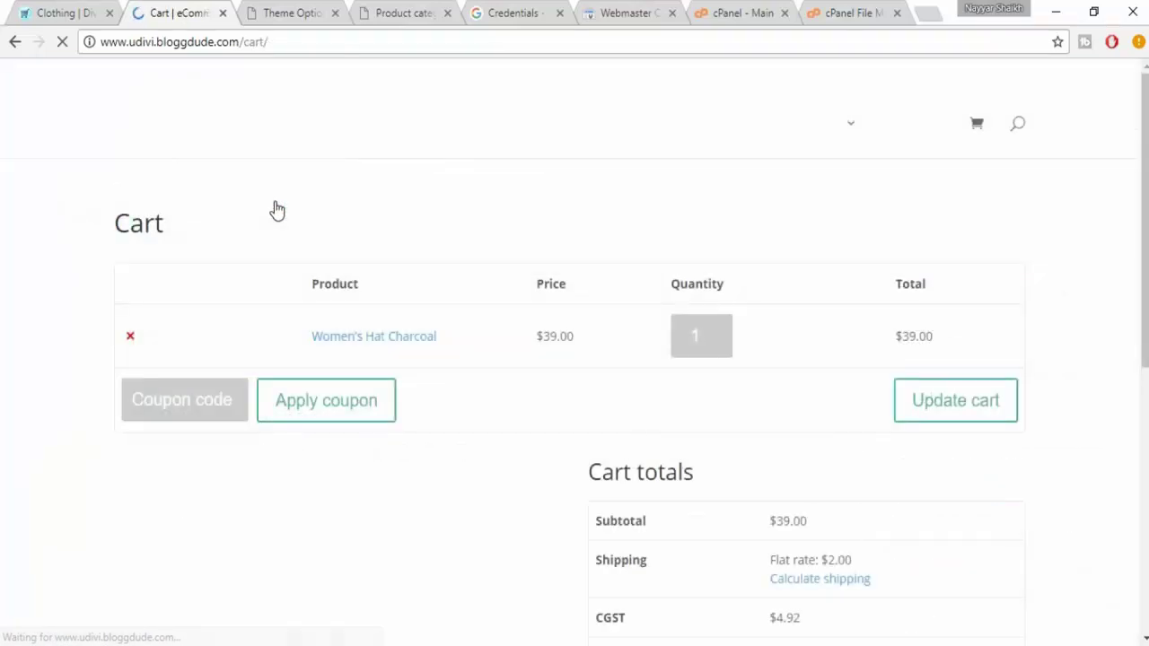
# - Scroll through the full-width Cart page without a sidebar, then return to the uDivi home page
pyautogui.scroll(-4, 1104, 307)
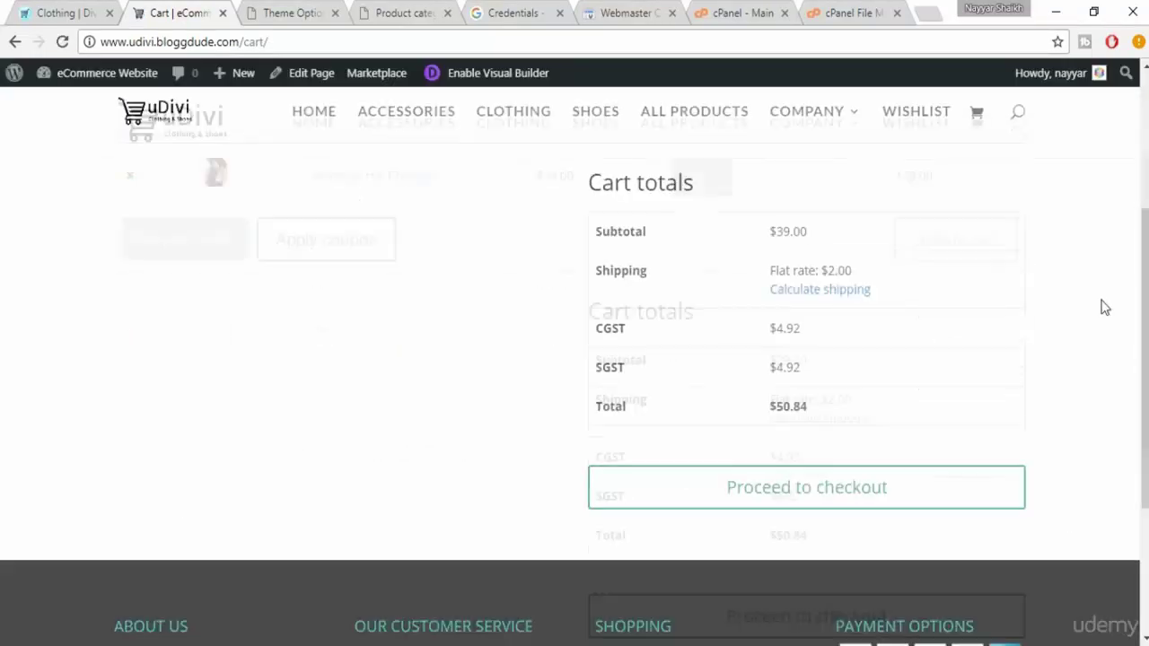
pyautogui.scroll(4, 1109, 325)
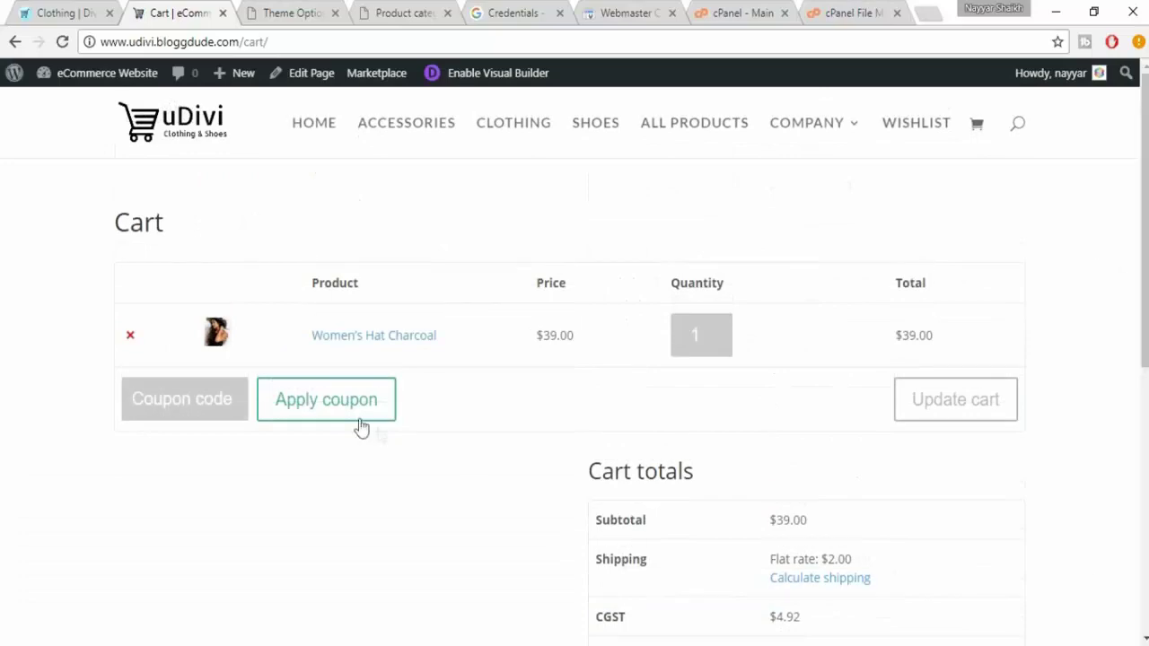
pyautogui.scroll(-3, 1082, 323)
pyautogui.scroll(3, 1080, 356)
pyautogui.scroll(-3, 885, 493)
pyautogui.scroll(3, 885, 493)
pyautogui.scroll(-6, 997, 262)
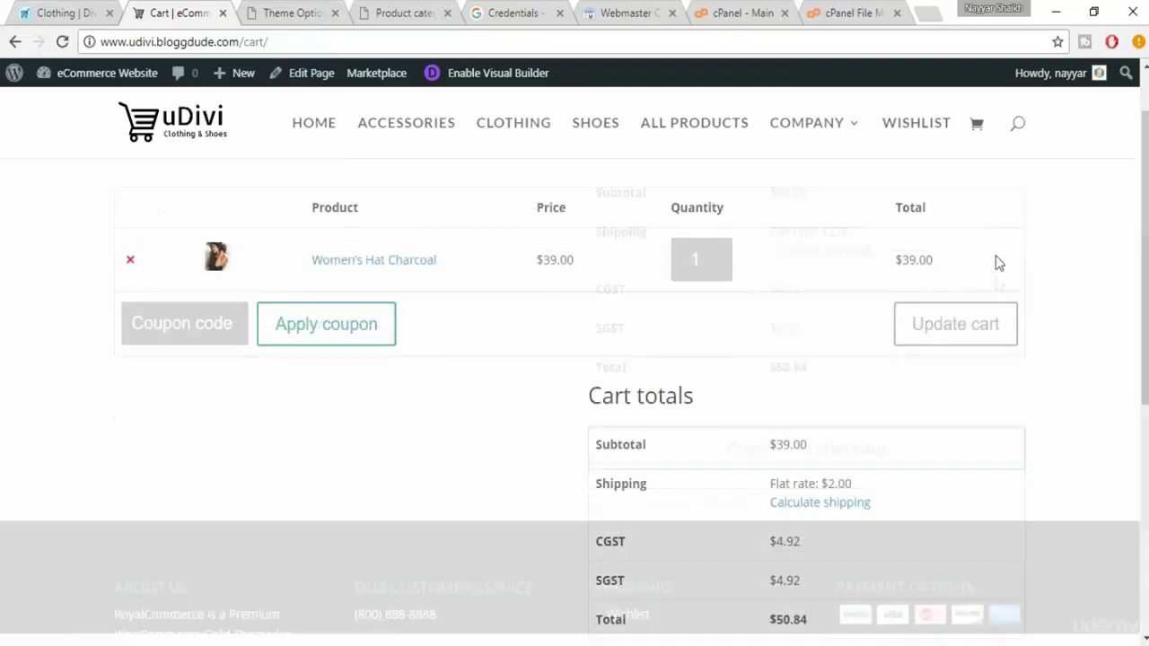
pyautogui.scroll(6, 992, 350)
pyautogui.click(168, 120)
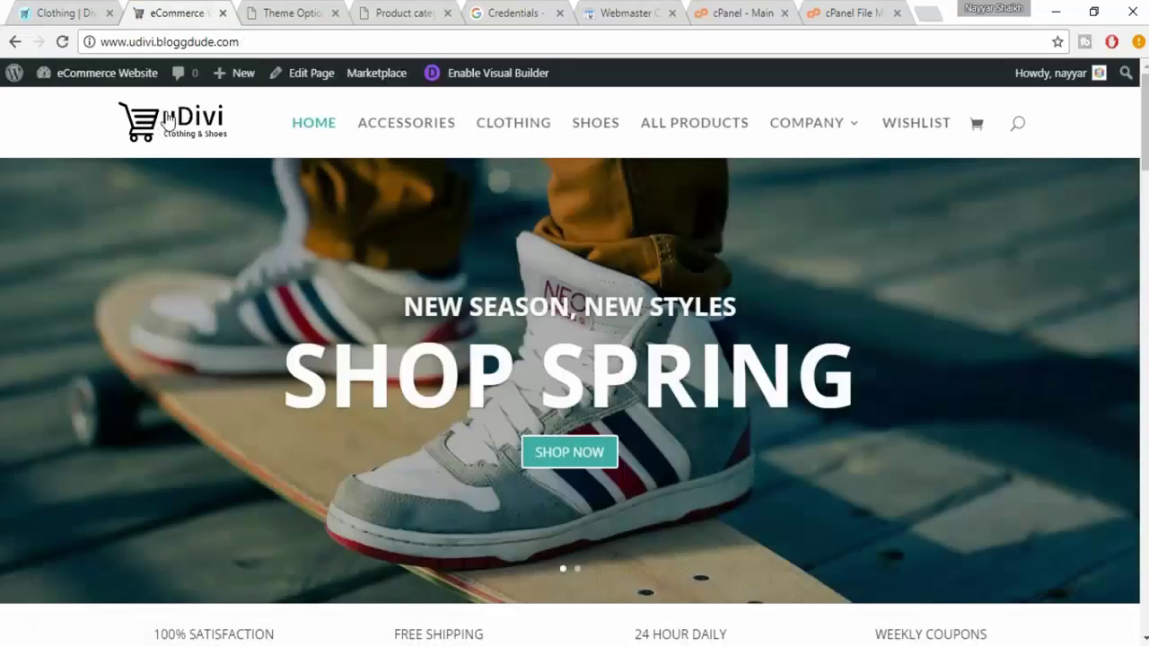
pyautogui.scroll(-5, 904, 351)
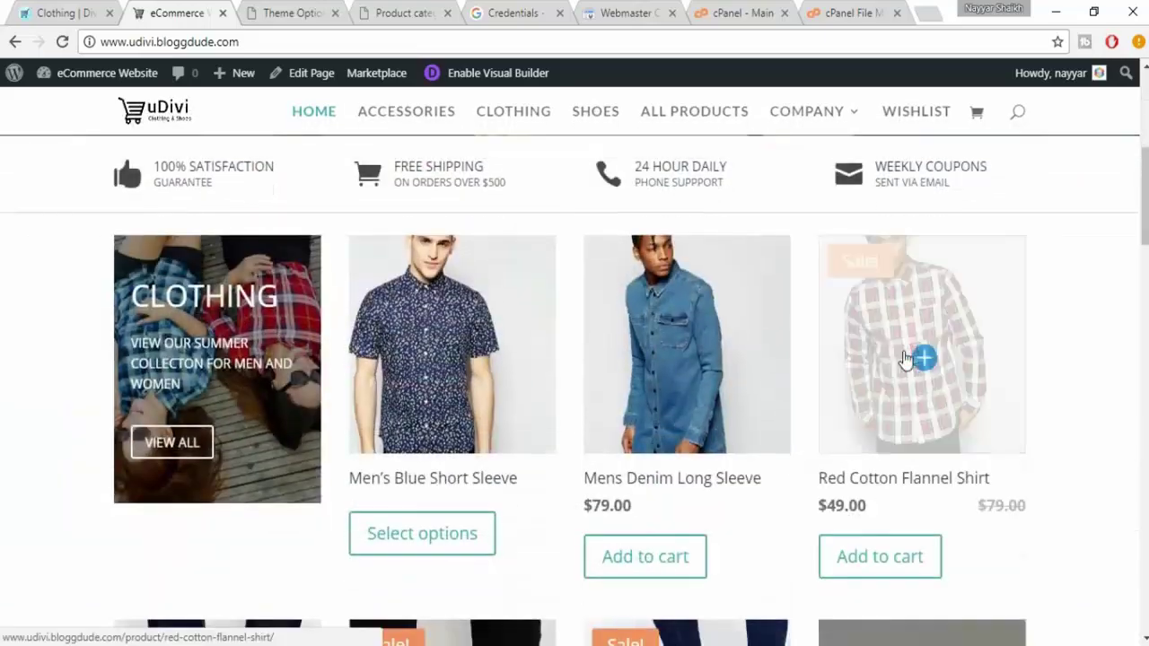
pyautogui.scroll(-5, 903, 359)
pyautogui.scroll(-10, 1113, 395)
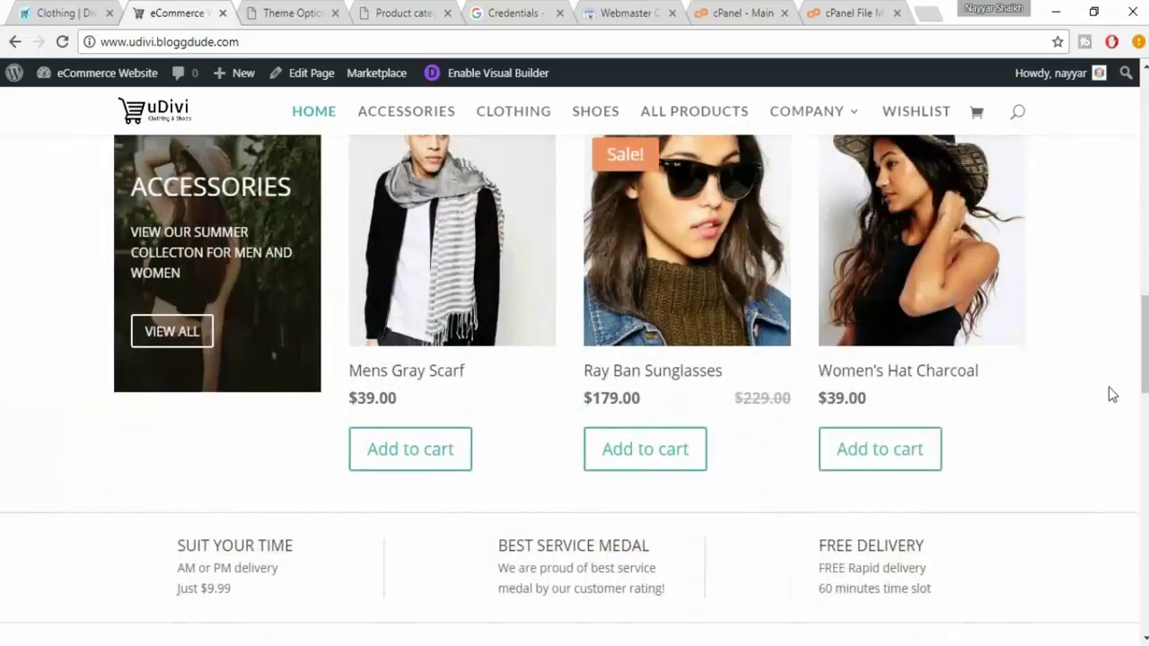
pyautogui.scroll(-9, 1112, 395)
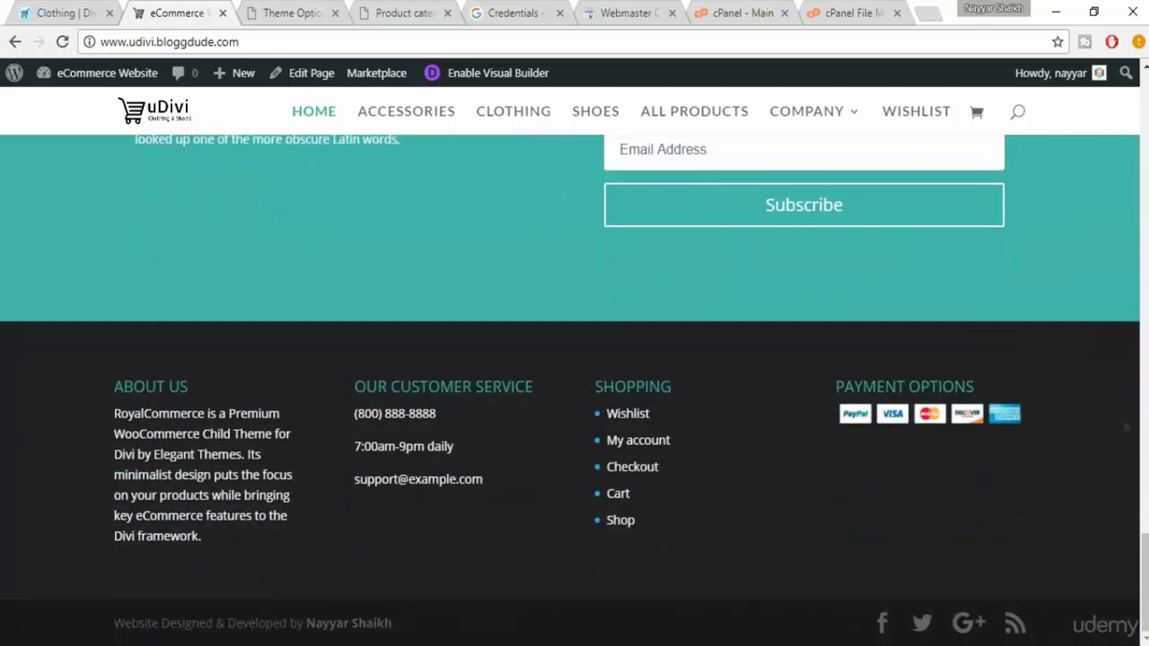
pyautogui.moveTo(1144, 584); pyautogui.dragTo(1144, 418)
pyautogui.scroll(5, 127, 316)
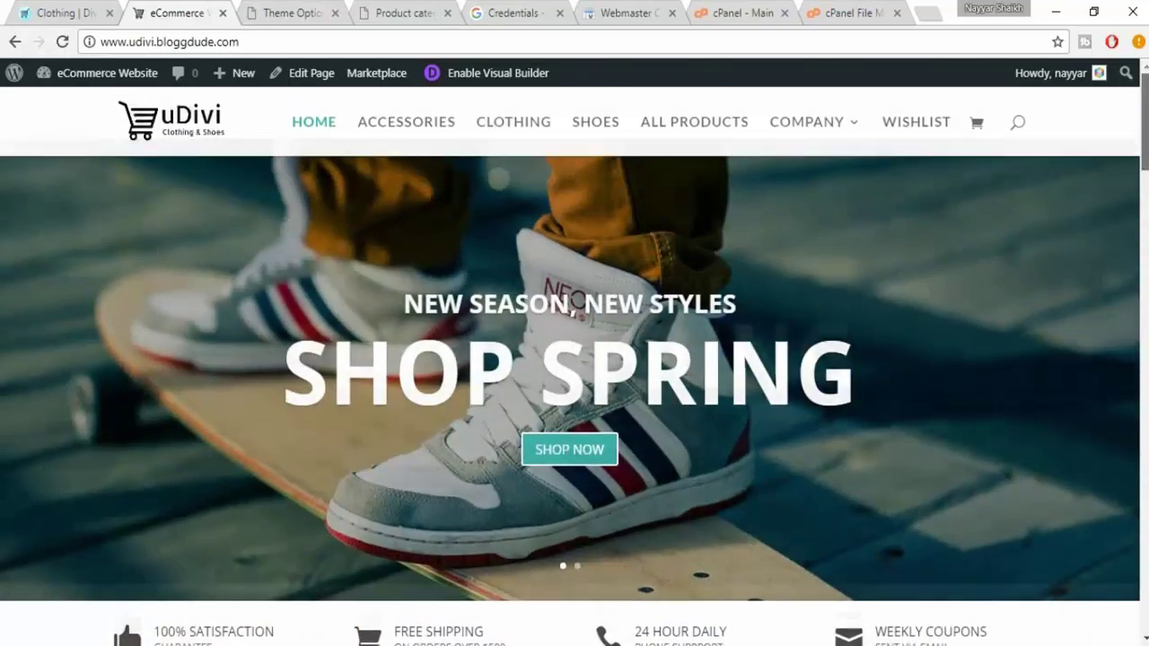
pyautogui.scroll(-3, 1133, 322)
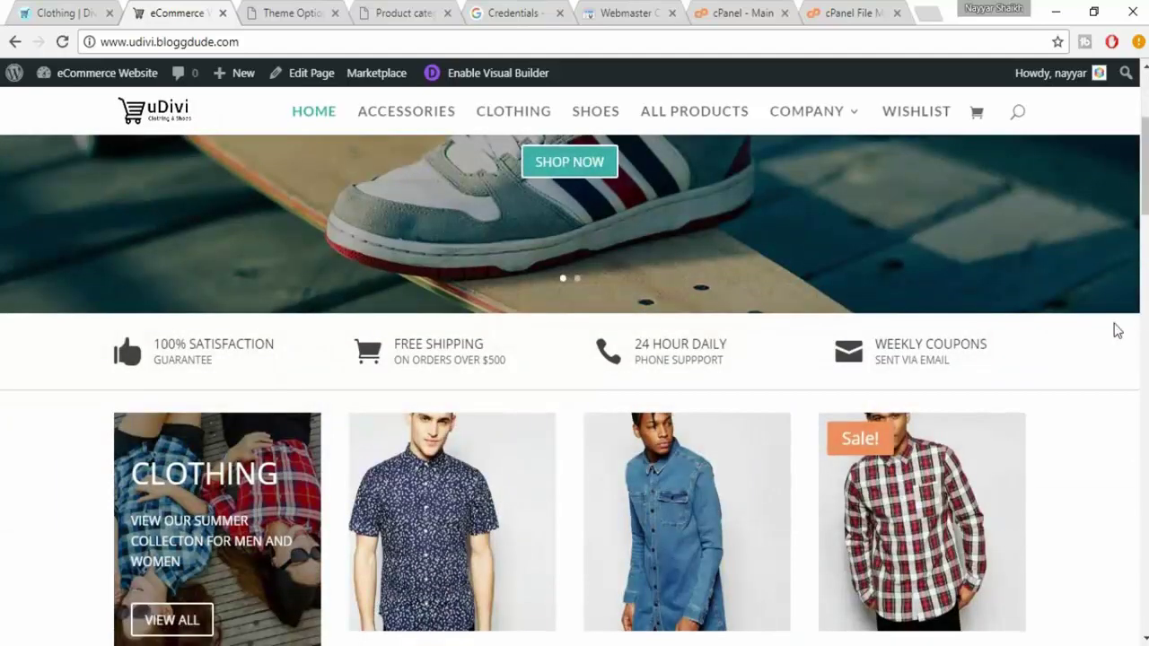
pyautogui.scroll(-3, 1118, 331)
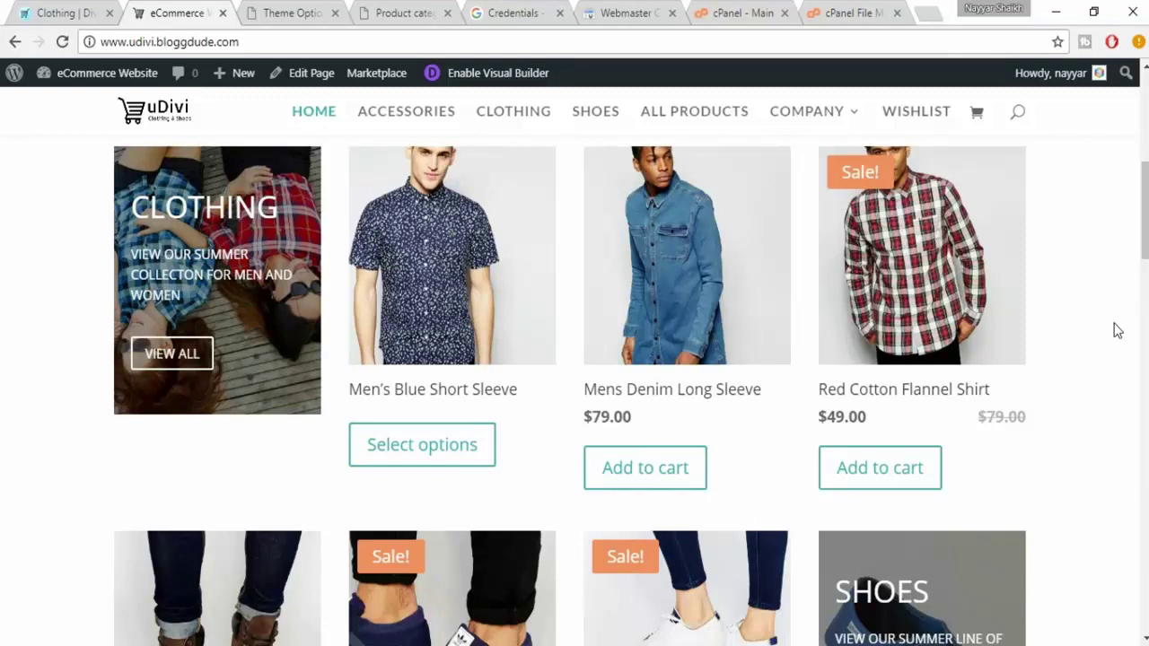
pyautogui.scroll(-3, 1118, 331)
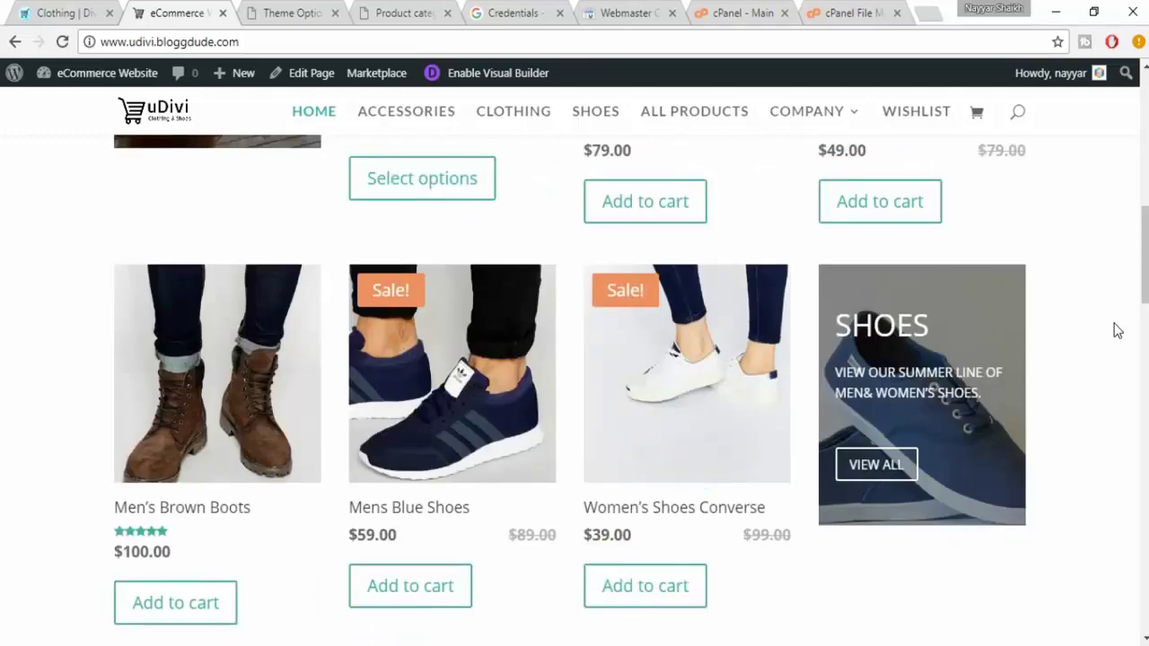
pyautogui.moveTo(1145, 255); pyautogui.dragTo(1146, 148)
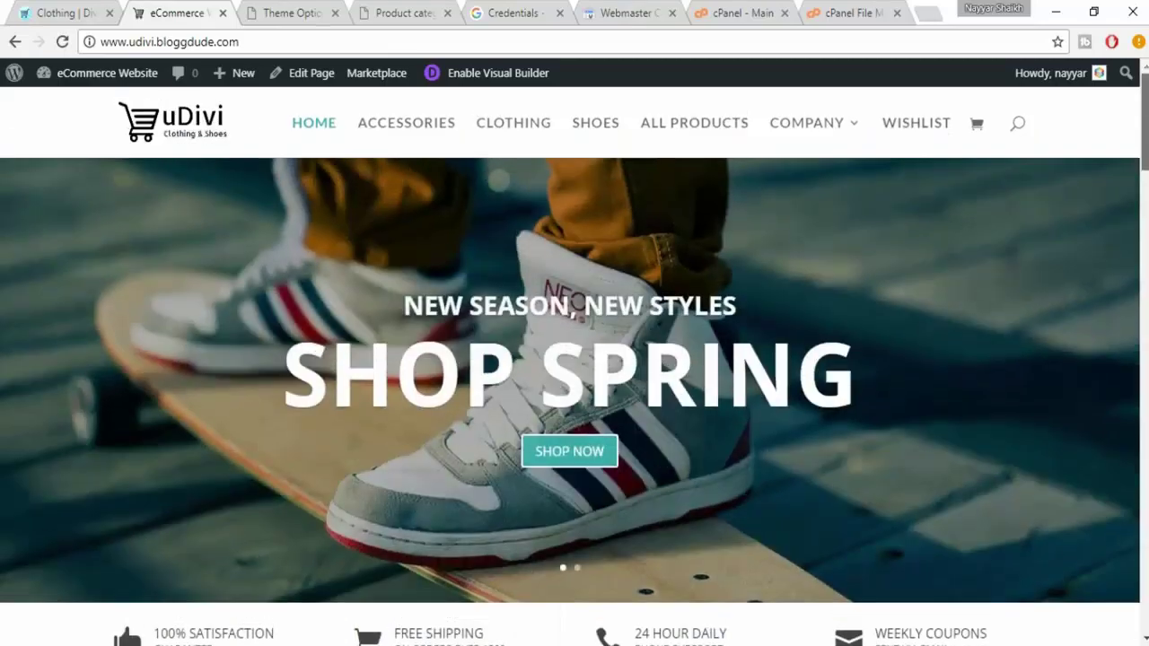
pyautogui.click(1146, 250)
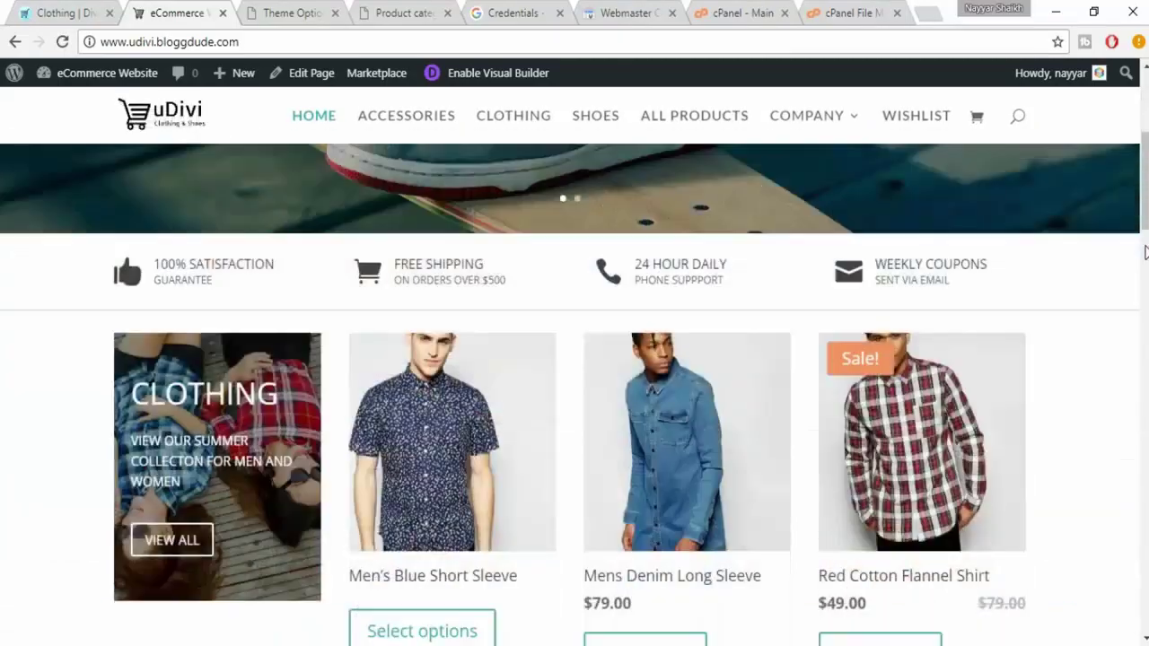